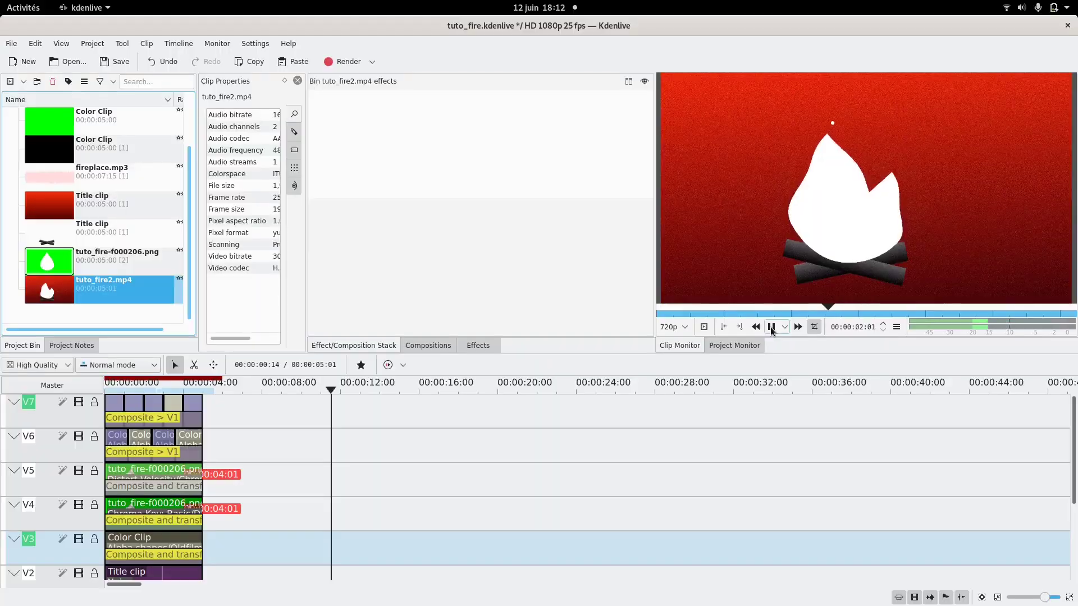
Pause the fire animation preview in the Project Monitor at 00:00:03:06
left_click(771, 327)
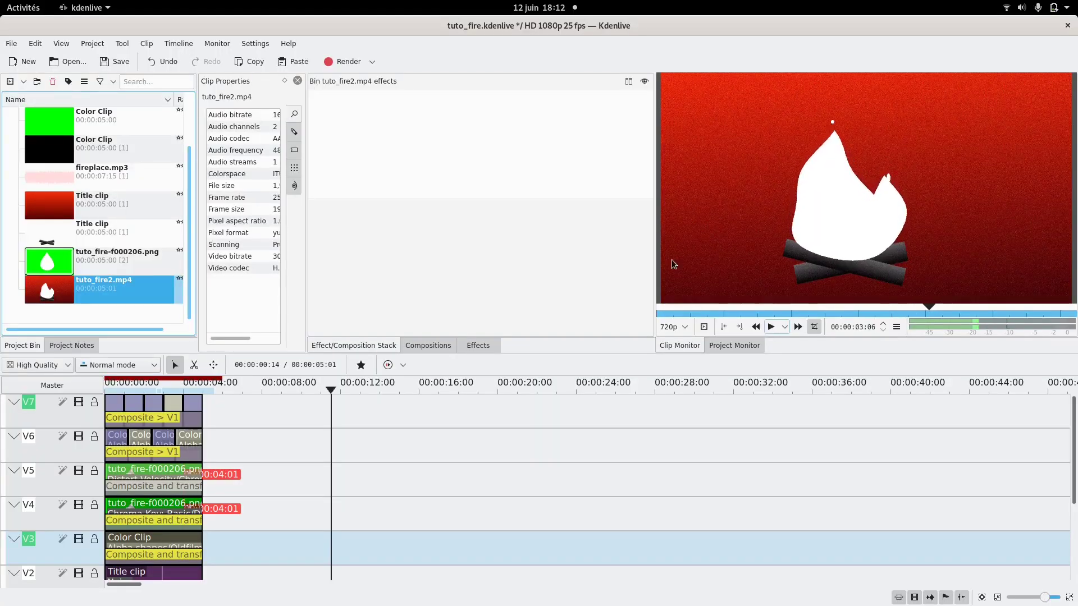
Play the YouTube 'Easy Fire Animation' tutorial, pause it at 0:02, and switch back to Kdenlive
mouse_move(0, 0)
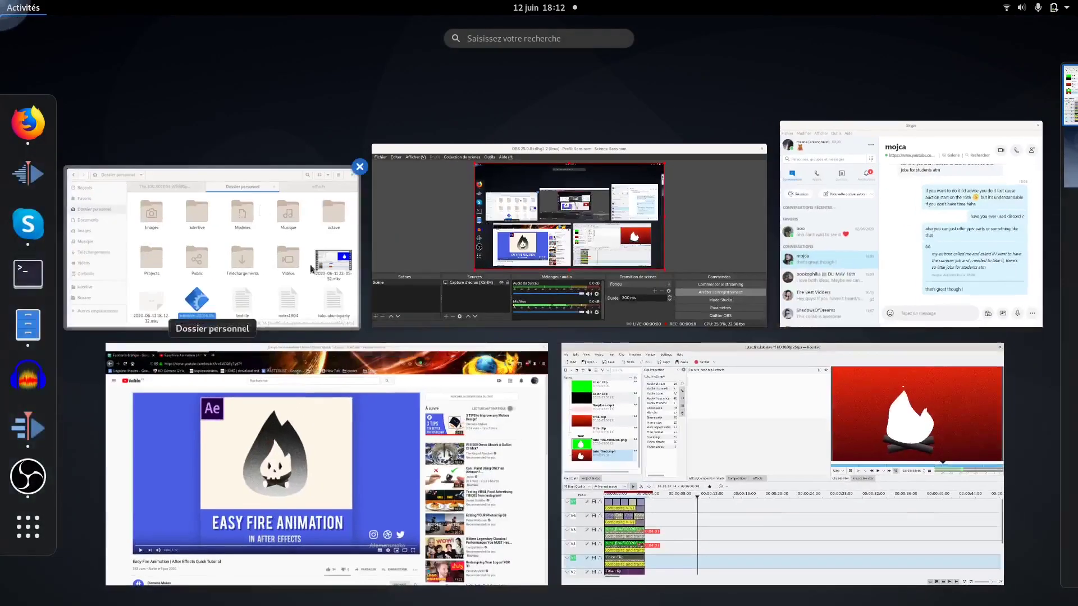
left_click(457, 465)
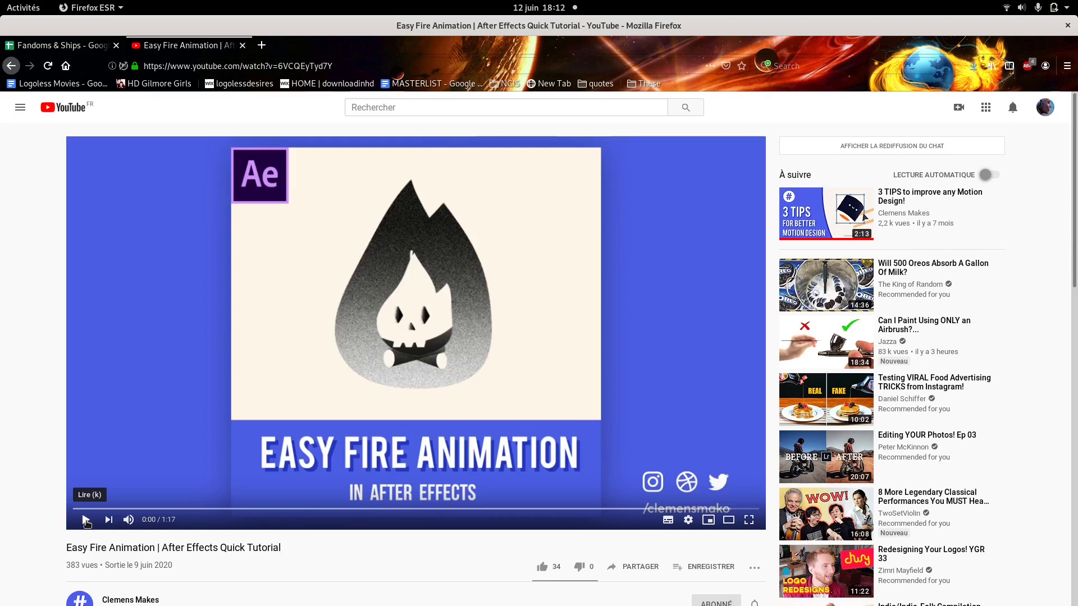
left_click(86, 519)
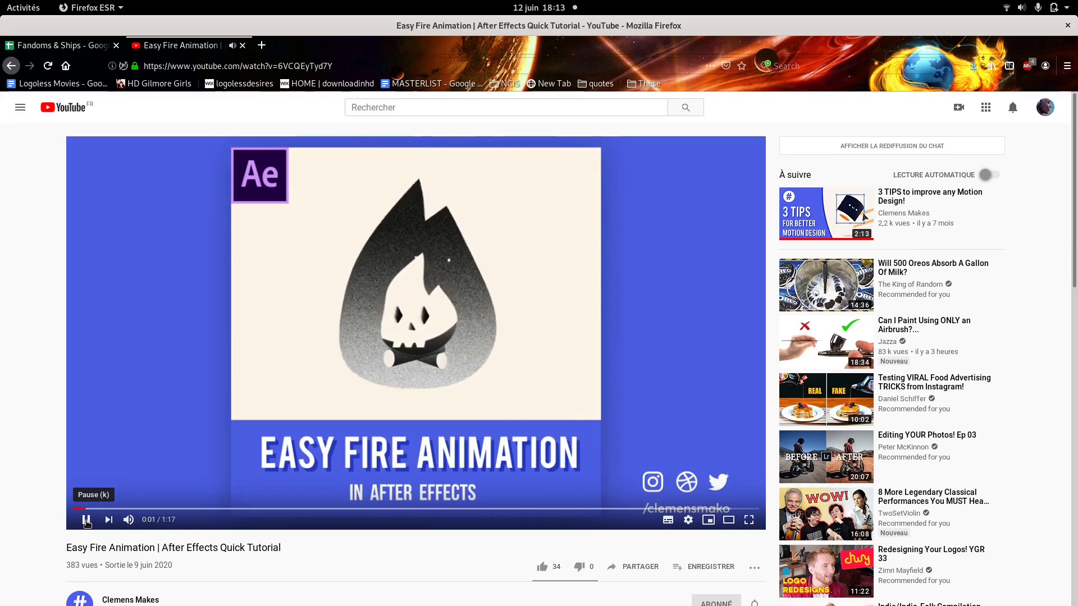
left_click(85, 519)
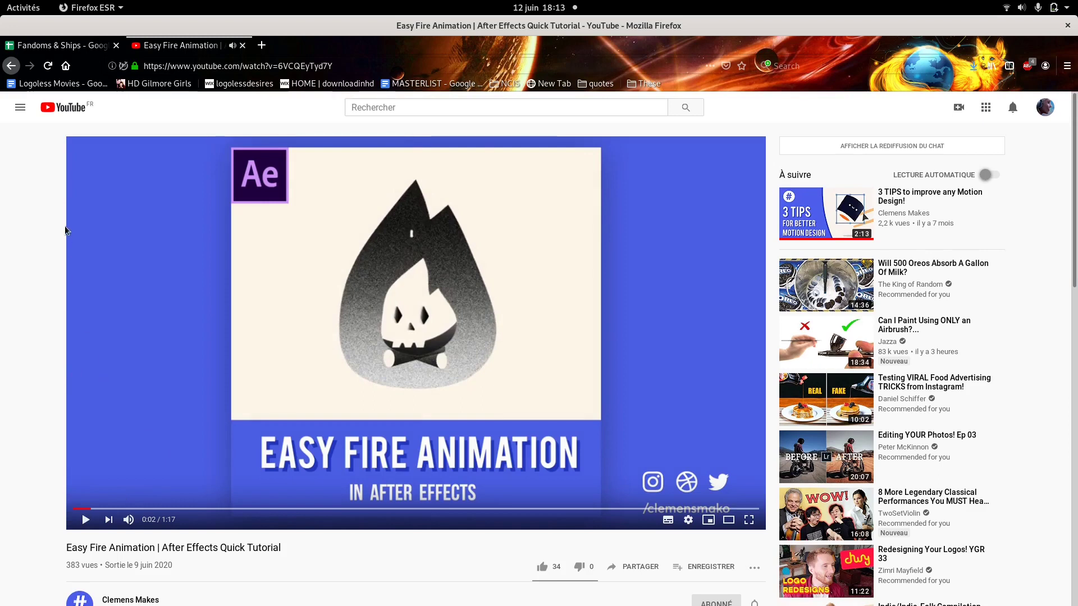
mouse_move(1, 1)
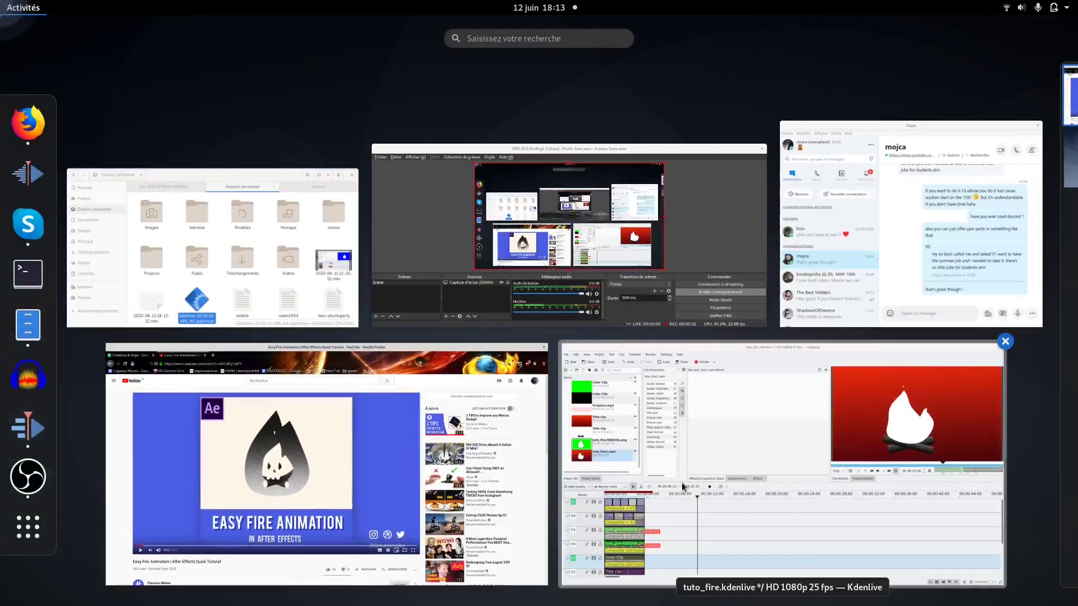
left_click(678, 487)
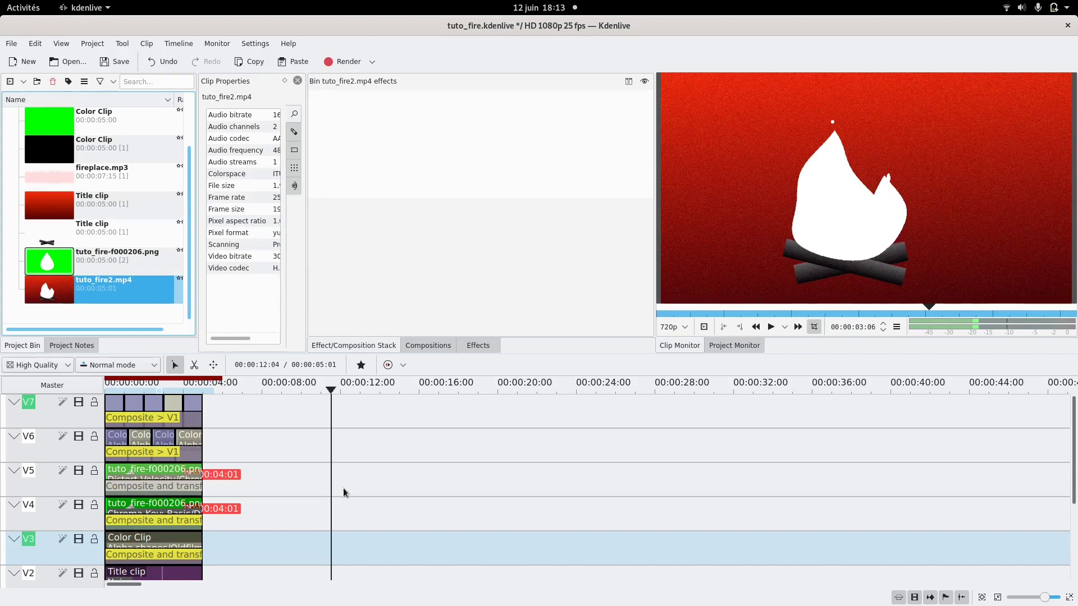
Collapse the bin Folder, clear the bin selection, and set the playhead near 00:00:09:21
scroll(96, 213, "up", 5)
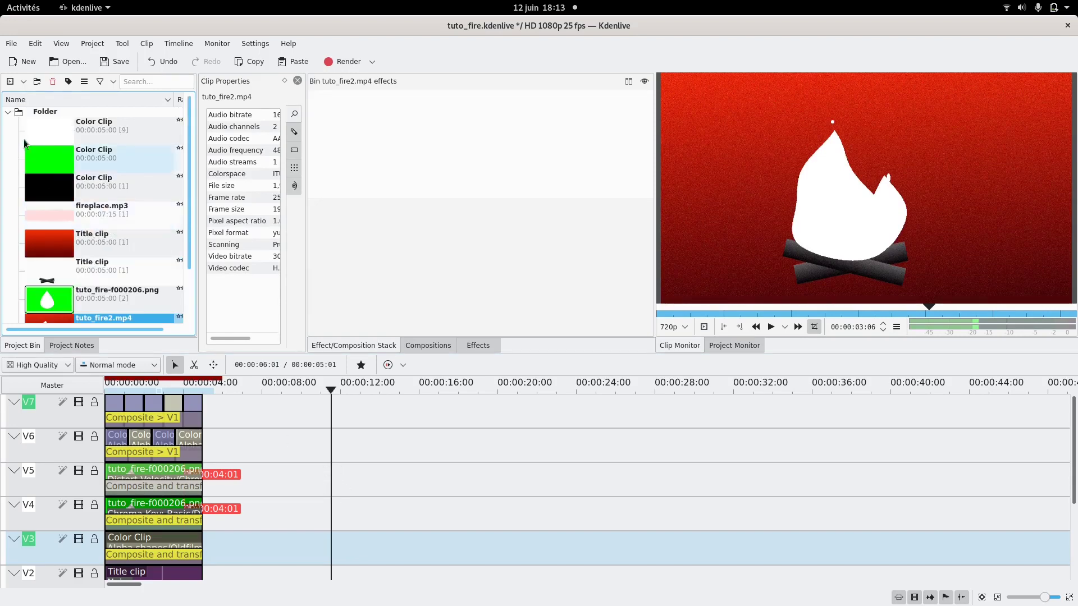
left_click(9, 113)
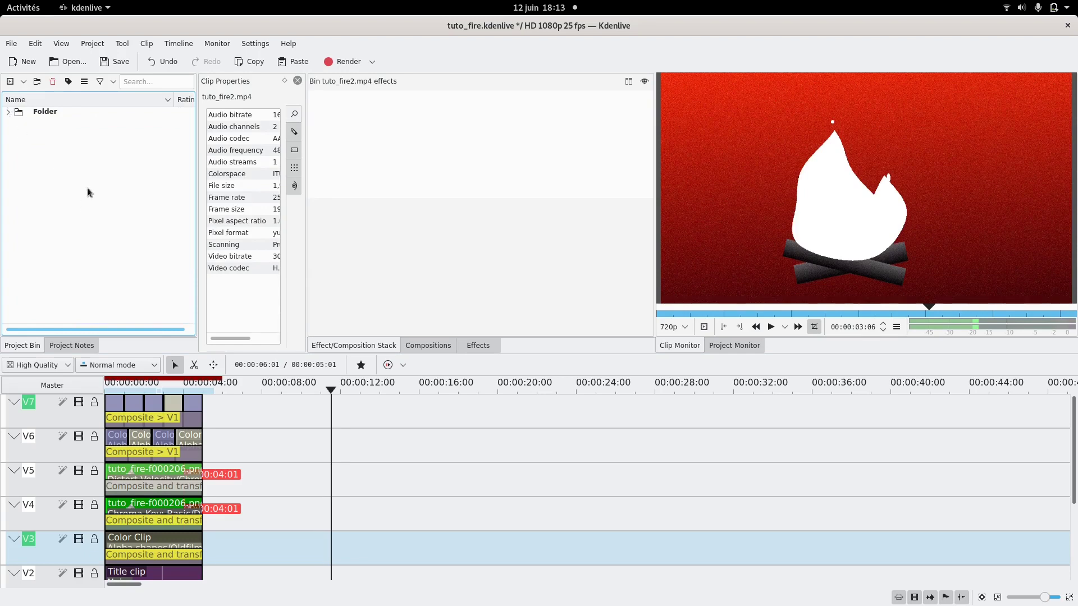
left_click(109, 230)
left_click(296, 467)
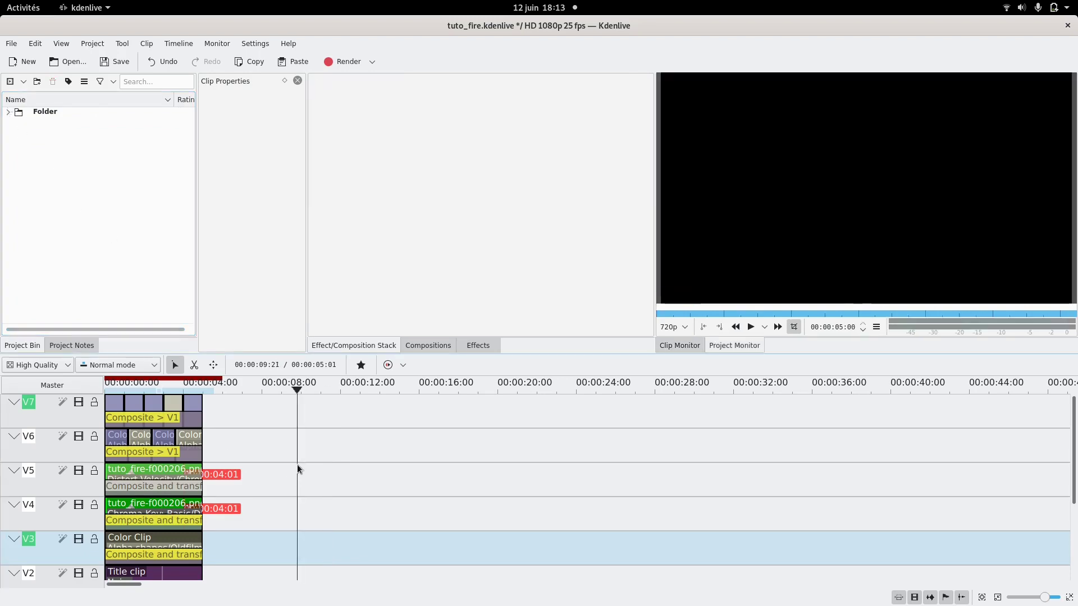
scroll(38, 469, "down", 3)
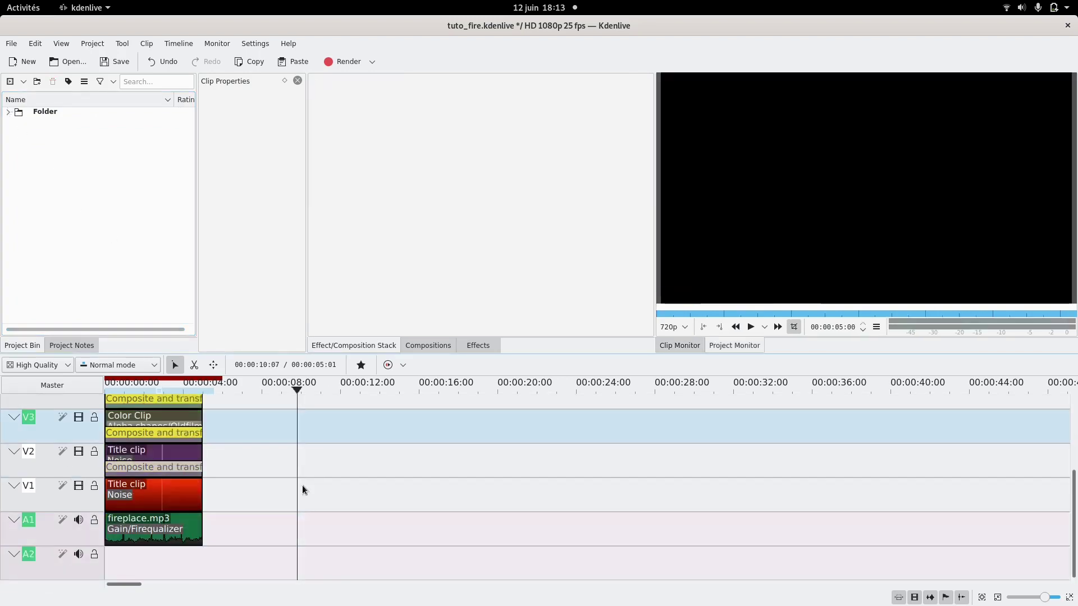
Start a new title clip and draw a rectangle stretched past the frame edges
left_click(99, 45)
left_click(114, 102)
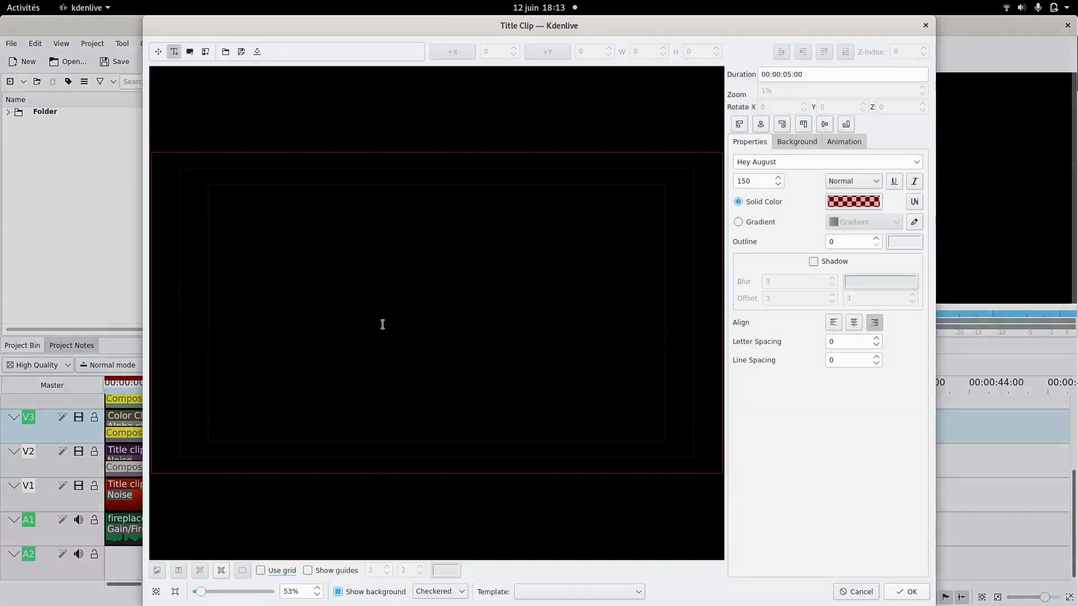
key("alt+r")
left_click_drag(174, 161, 754, 482)
key("alt+s")
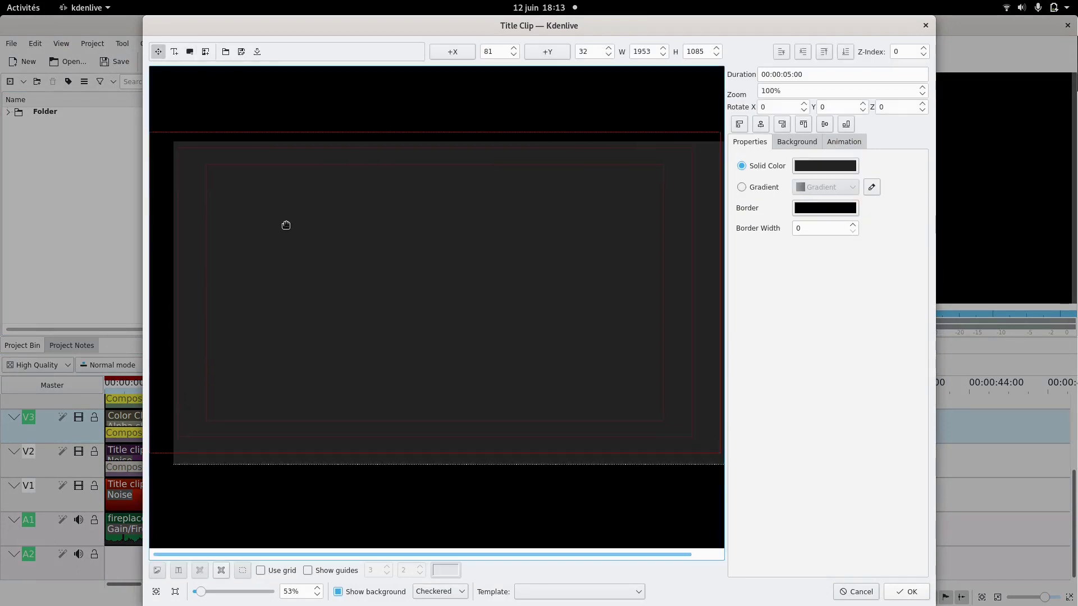
left_click_drag(173, 140, 121, 122)
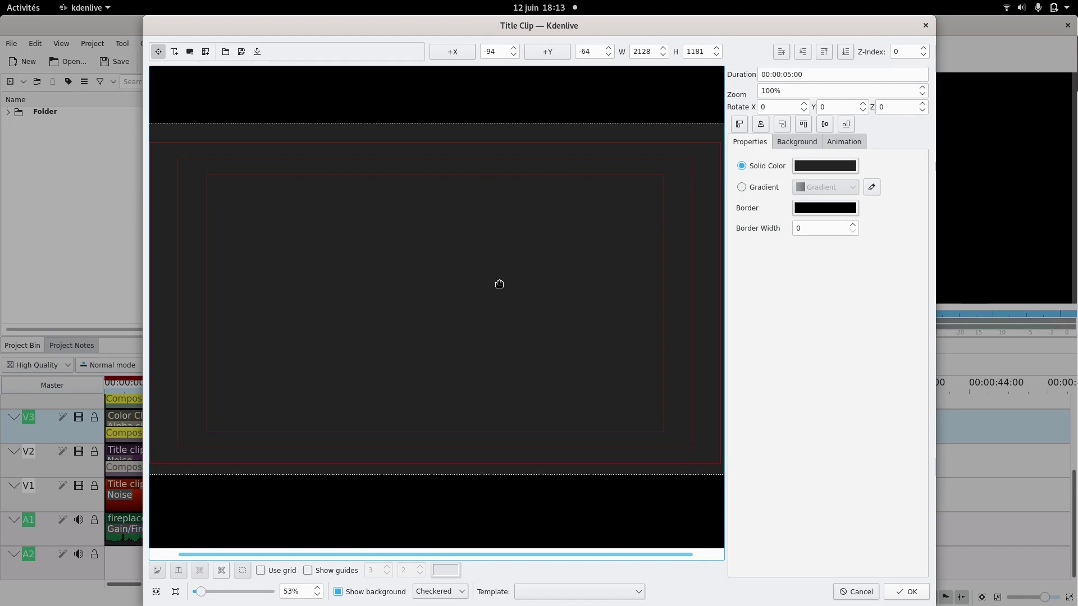
Fill the rectangle with a bright-to-dark red gradient and save the title into the bin
left_click(814, 167)
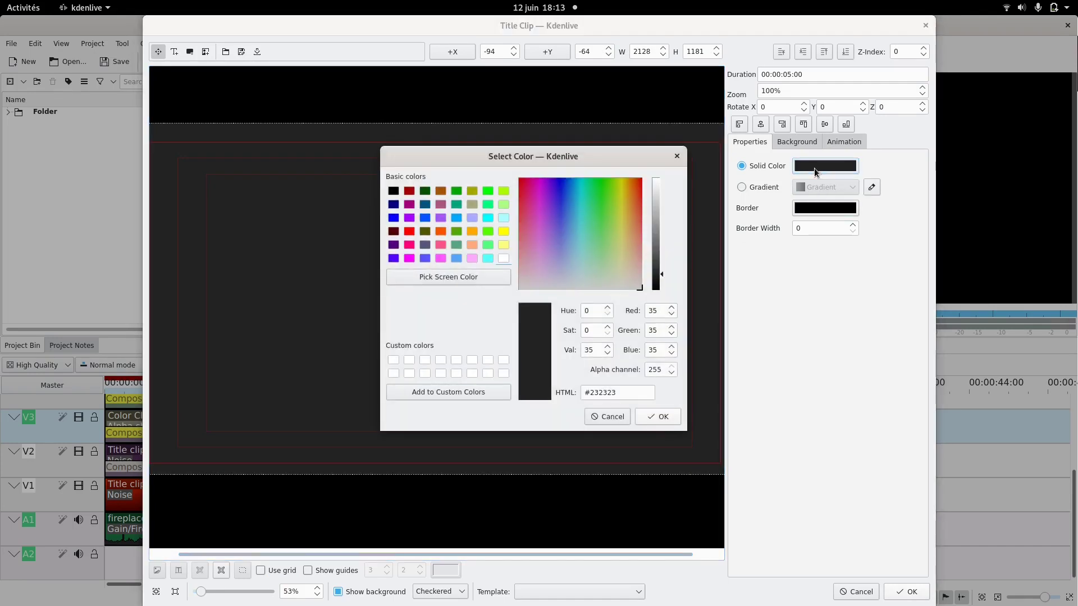
left_click(677, 156)
left_click(755, 186)
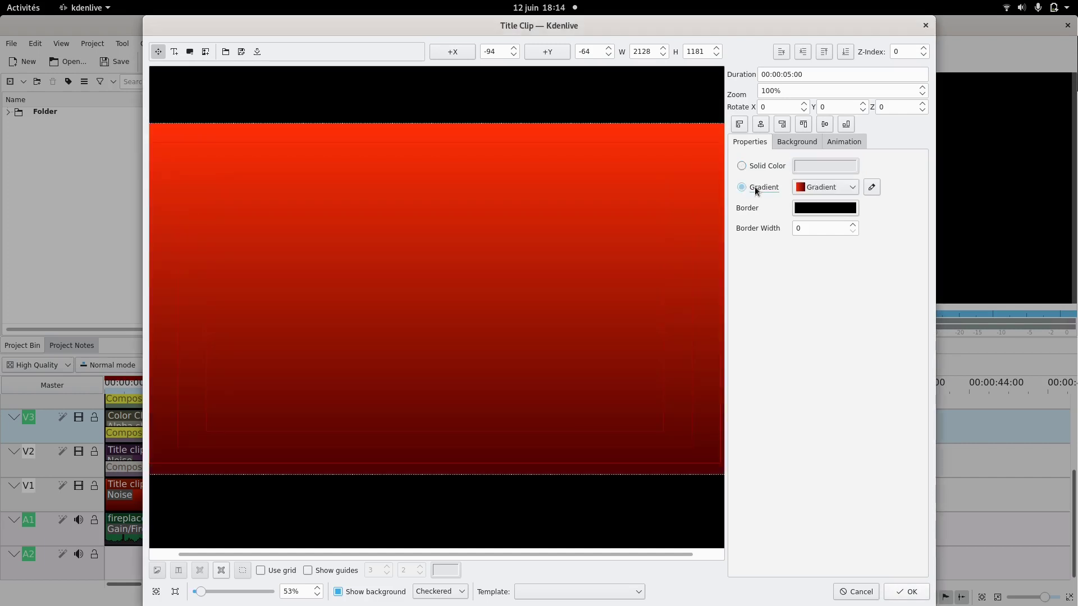
left_click(871, 187)
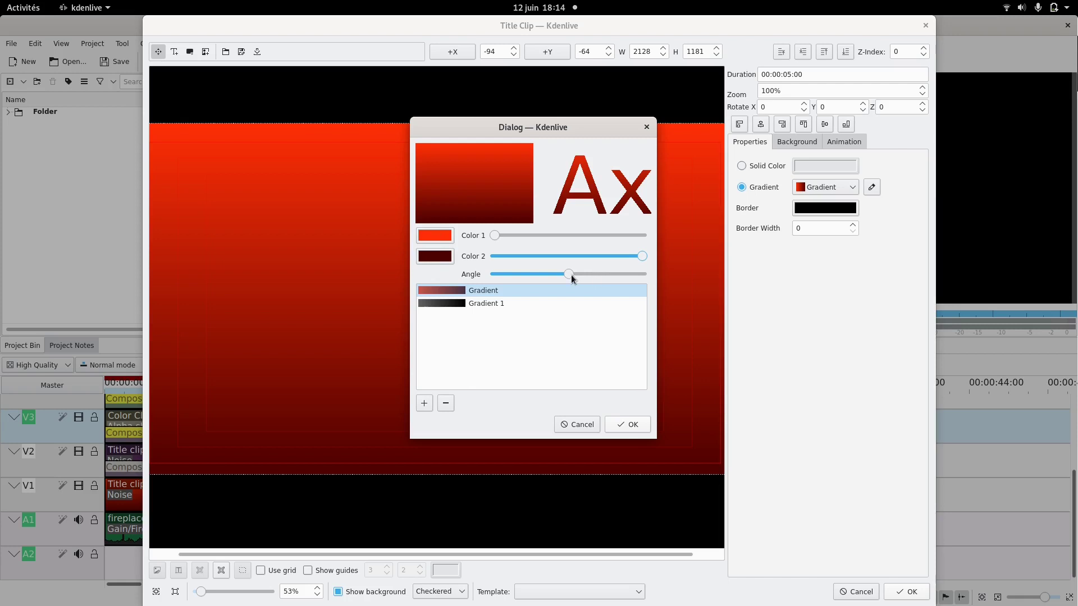
left_click(624, 425)
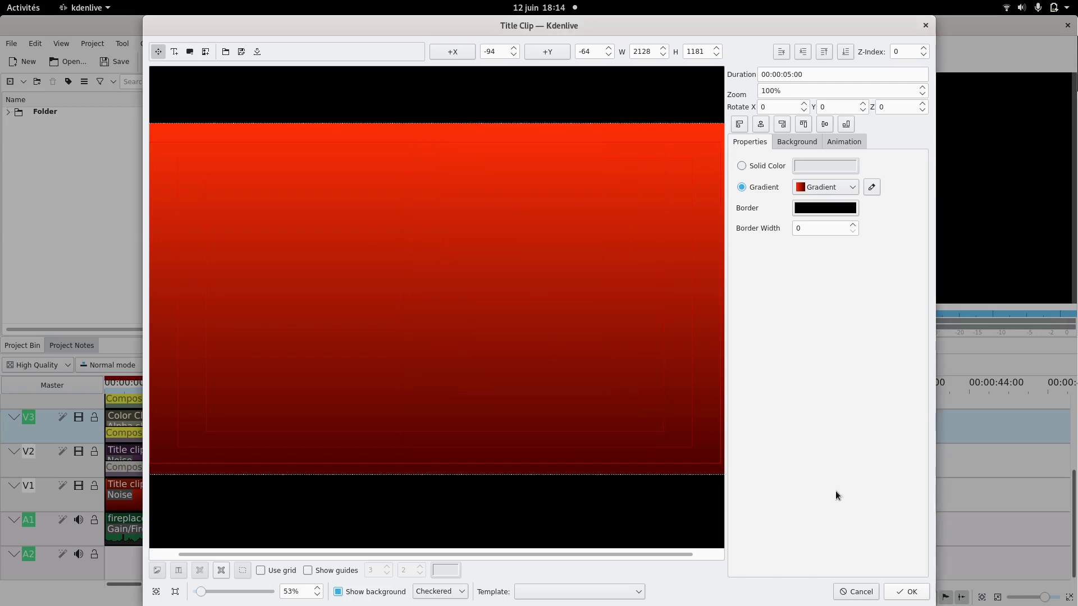
left_click(905, 593)
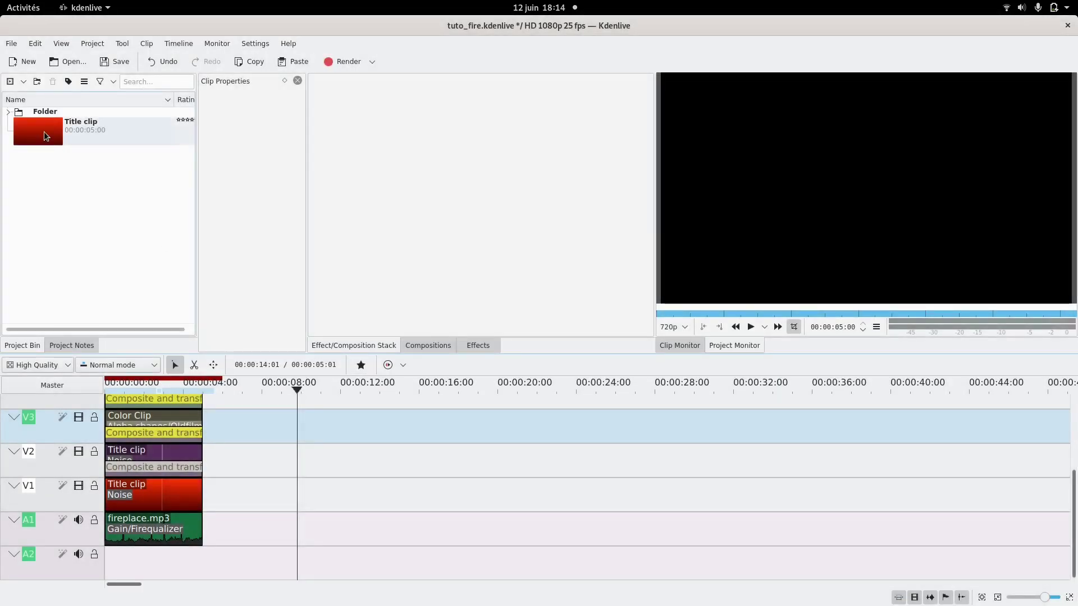
Place the red gradient title on V1 after the existing clips, playhead at 00:00:12:18, and begin a colour clip
left_click_drag(44, 131, 327, 481)
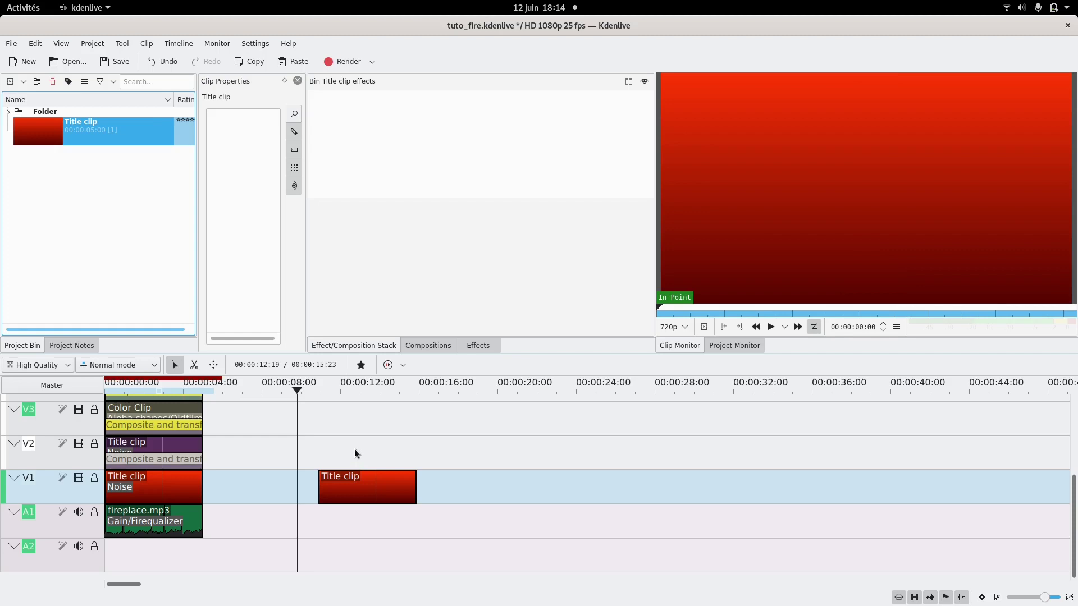
left_click(355, 449)
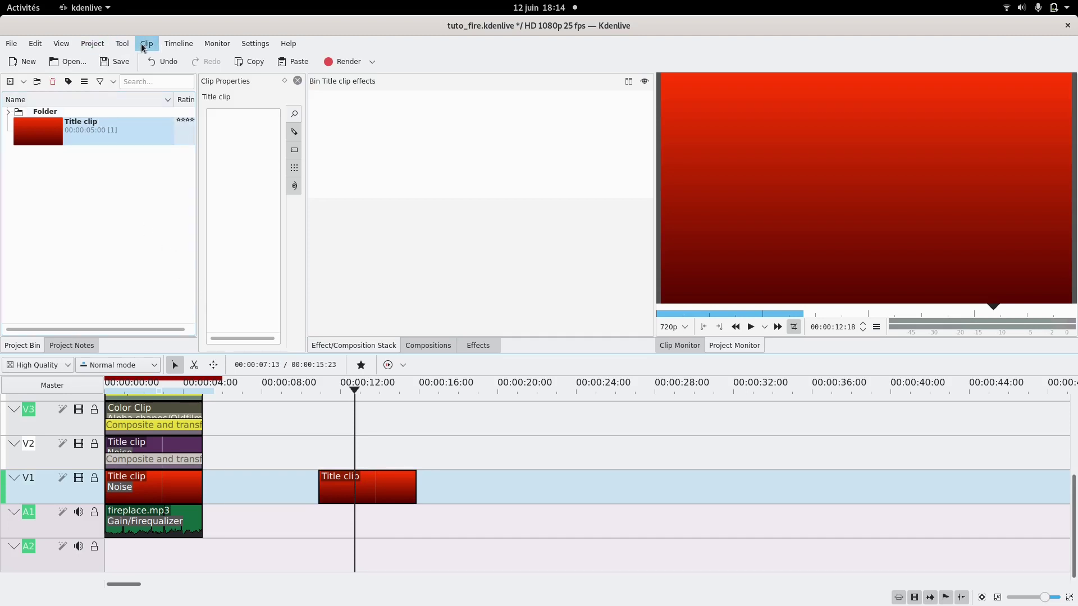
left_click(93, 44)
left_click(118, 72)
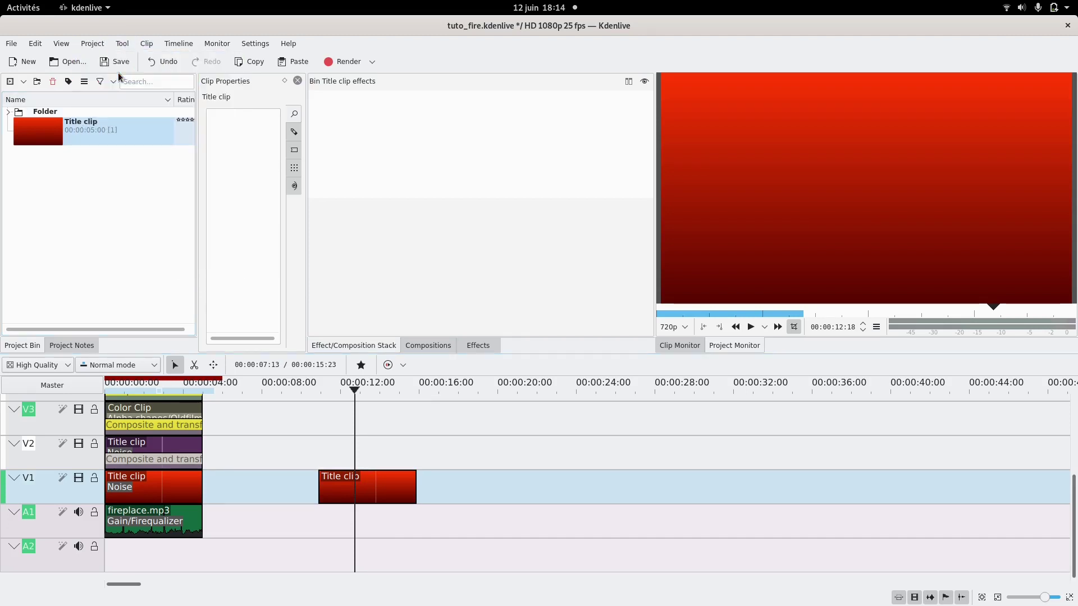
Confirm the black colour clip and add a white colour clip to the bin
left_click(570, 349)
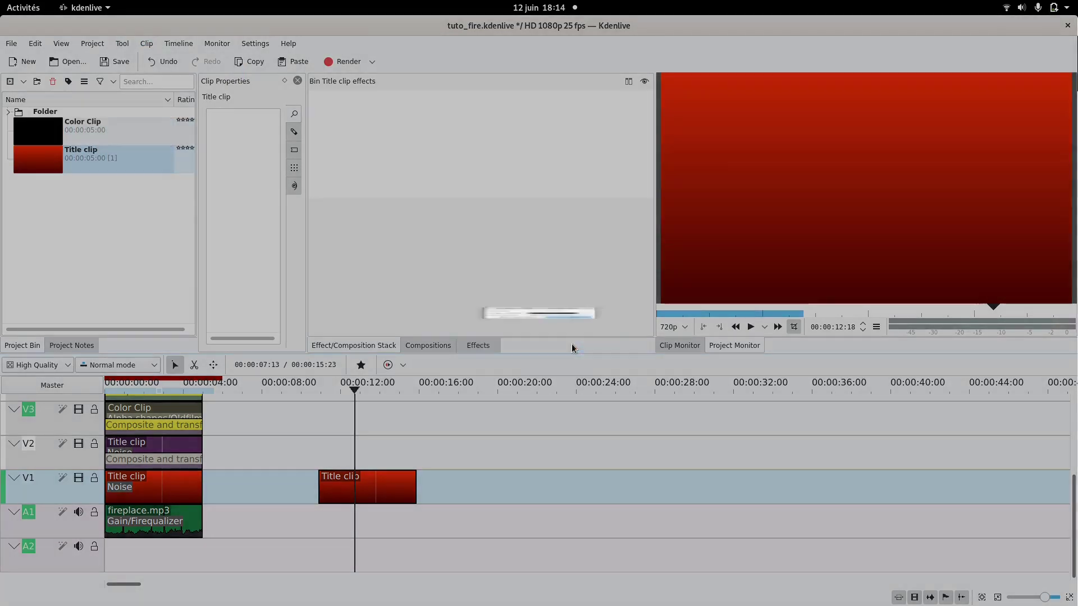
left_click(93, 43)
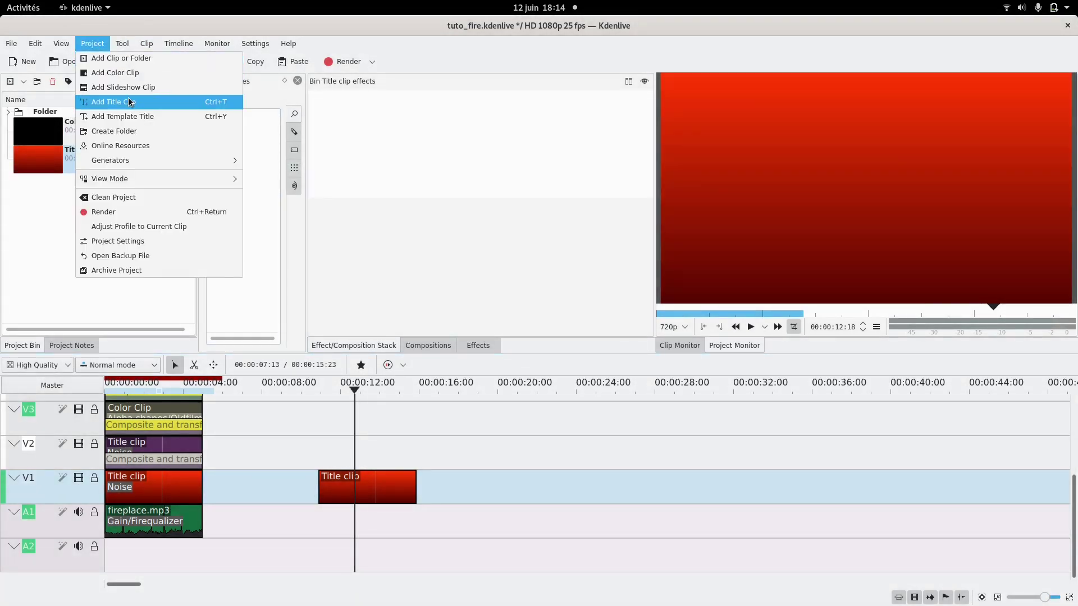
left_click(117, 73)
left_click(548, 316)
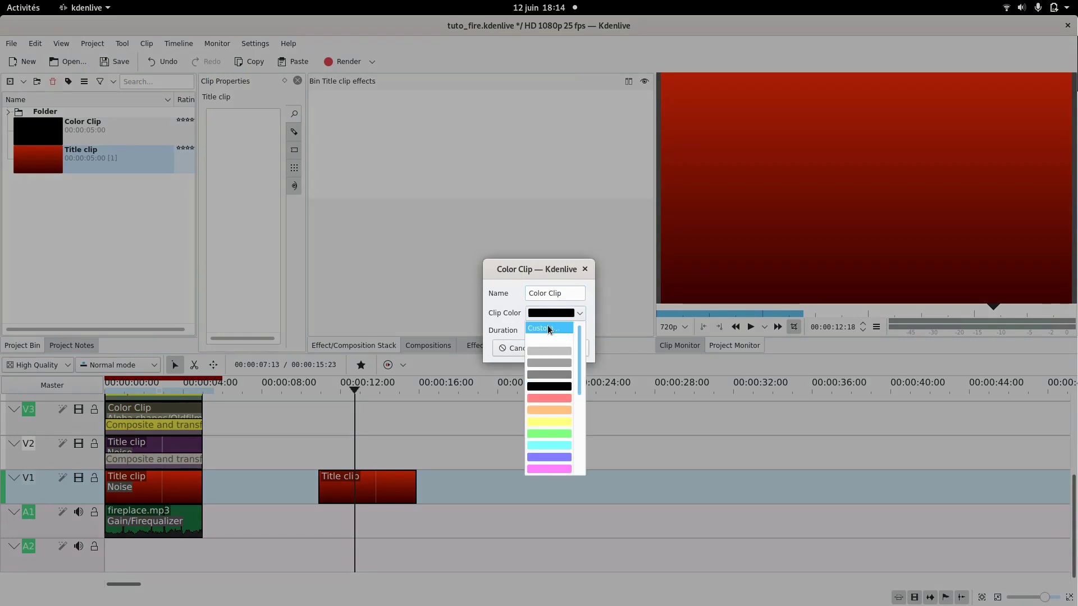
left_click(548, 338)
left_click(570, 349)
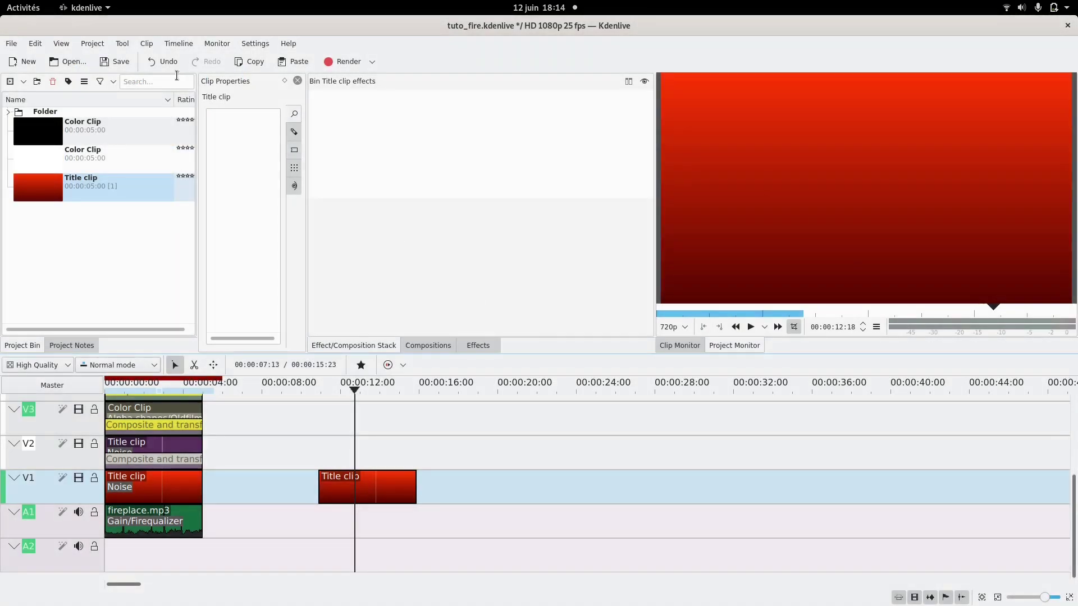
Add a blue colour clip to the project bin
left_click(93, 44)
left_click(118, 72)
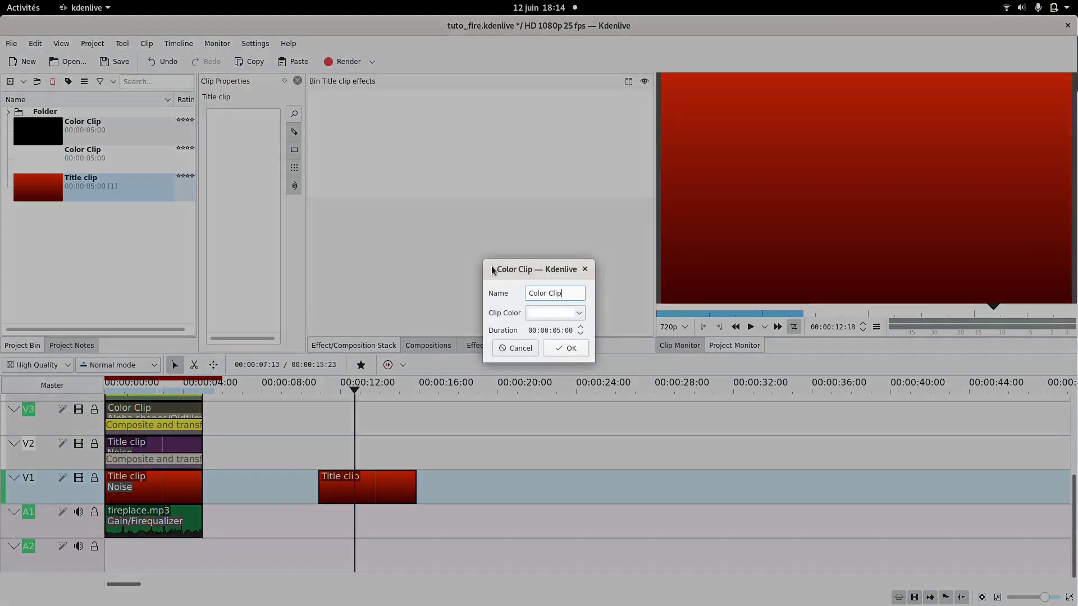
left_click(553, 313)
scroll(554, 368, "down", 3)
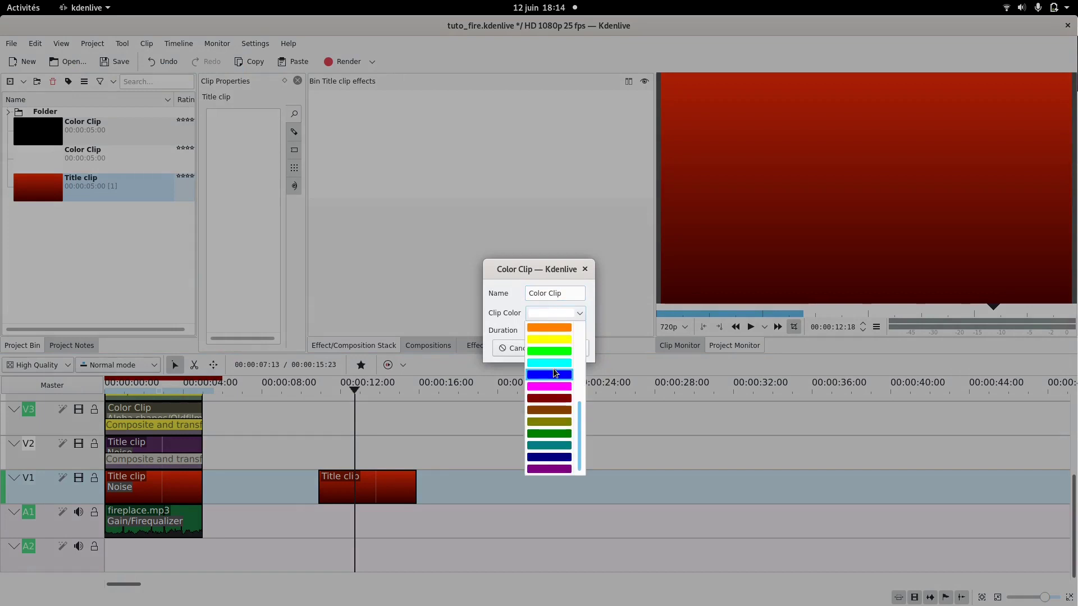
left_click(558, 373)
left_click(568, 349)
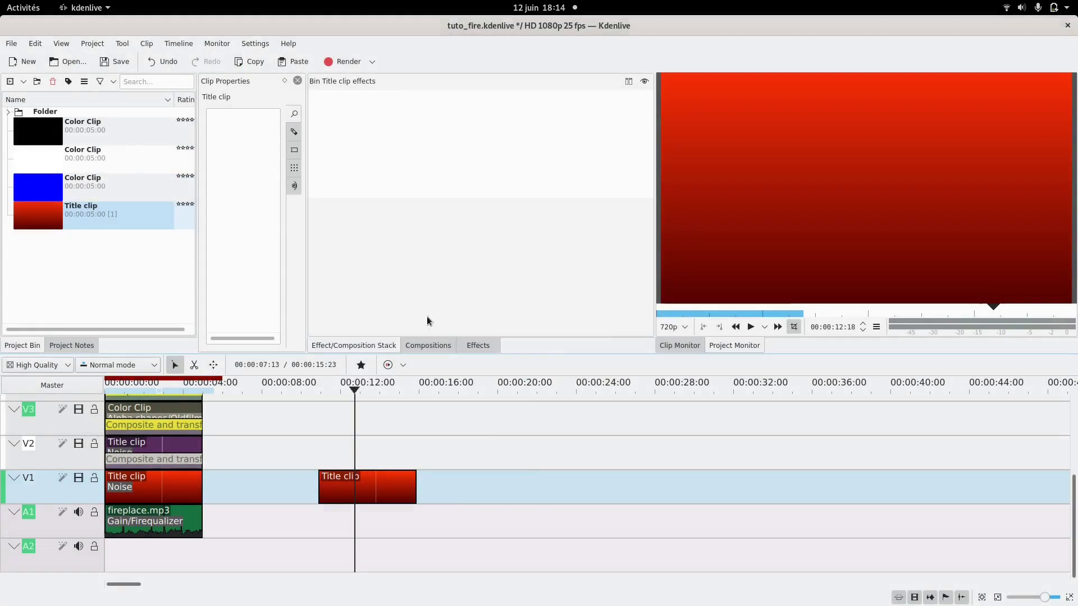
Place the white colour clip on track V5 near 00:00:21 and show the effects list
left_click_drag(38, 164, 495, 495)
left_click(524, 514)
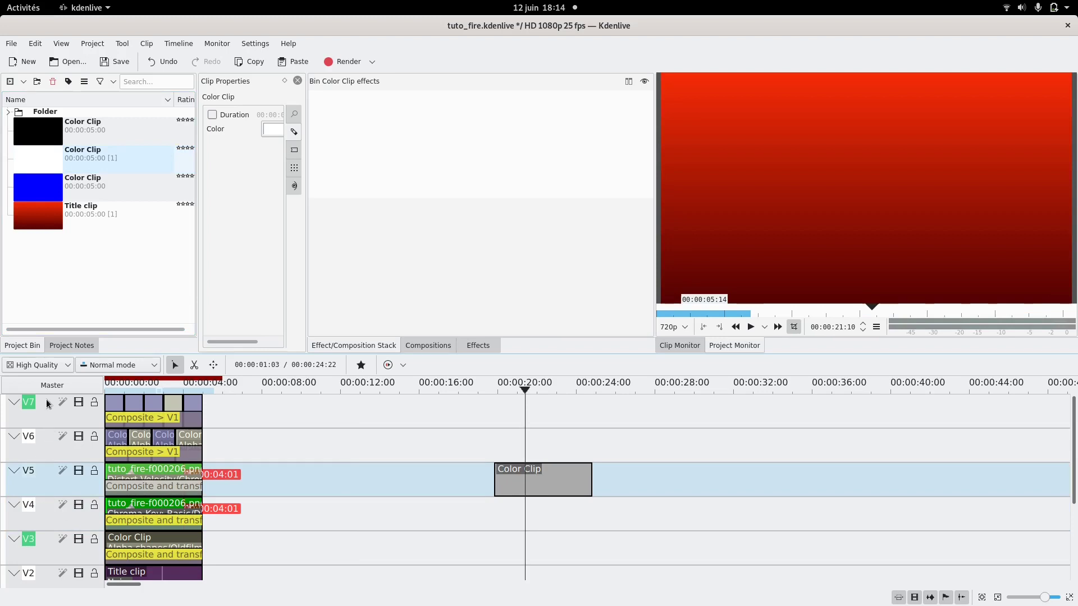
left_click(474, 346)
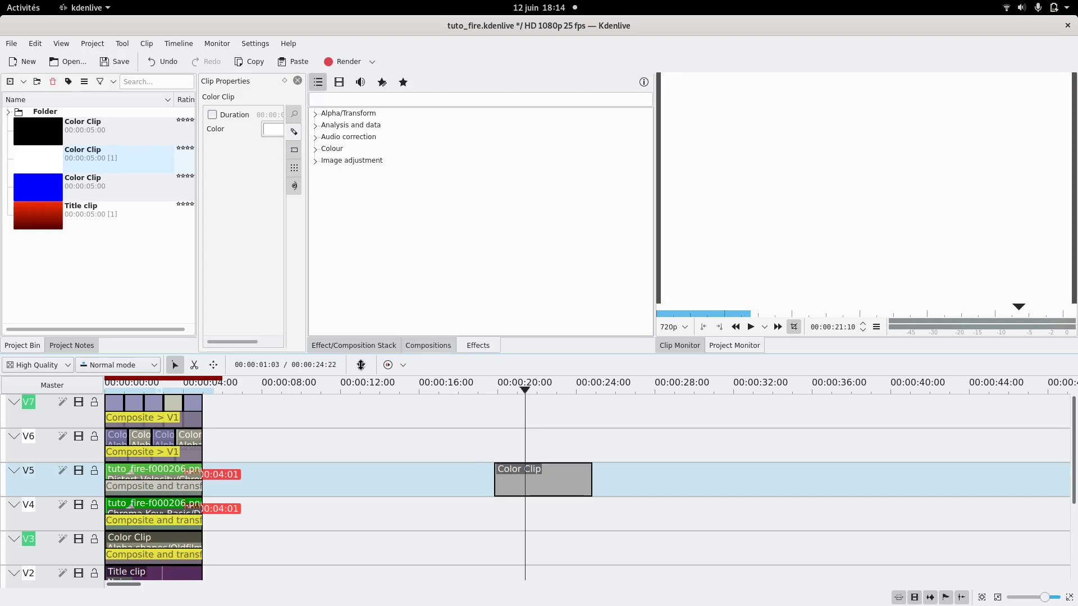
right_click(55, 425)
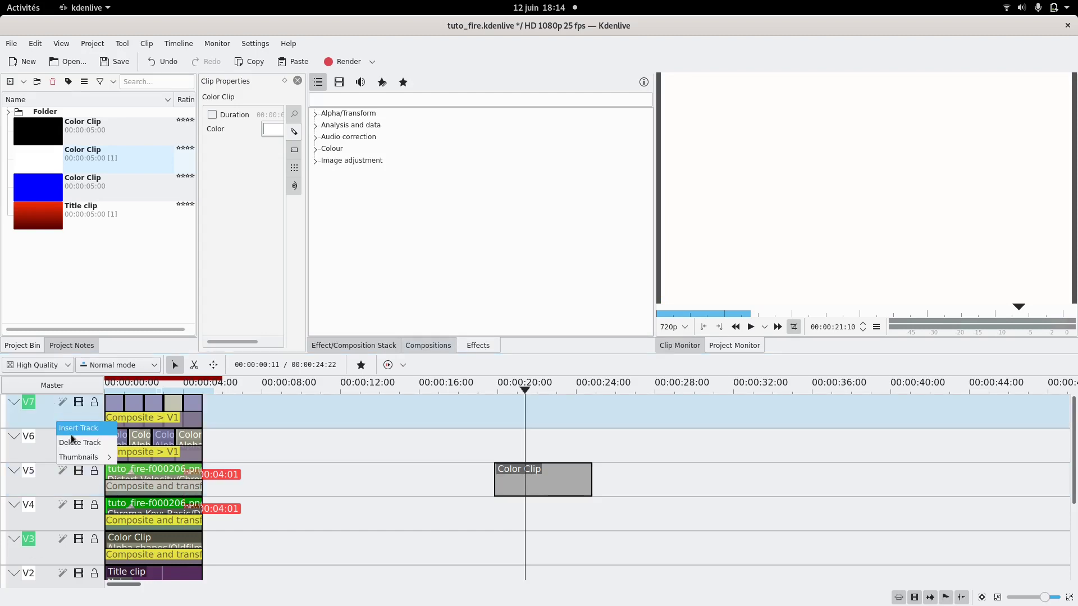
left_click(39, 425)
left_click(529, 435)
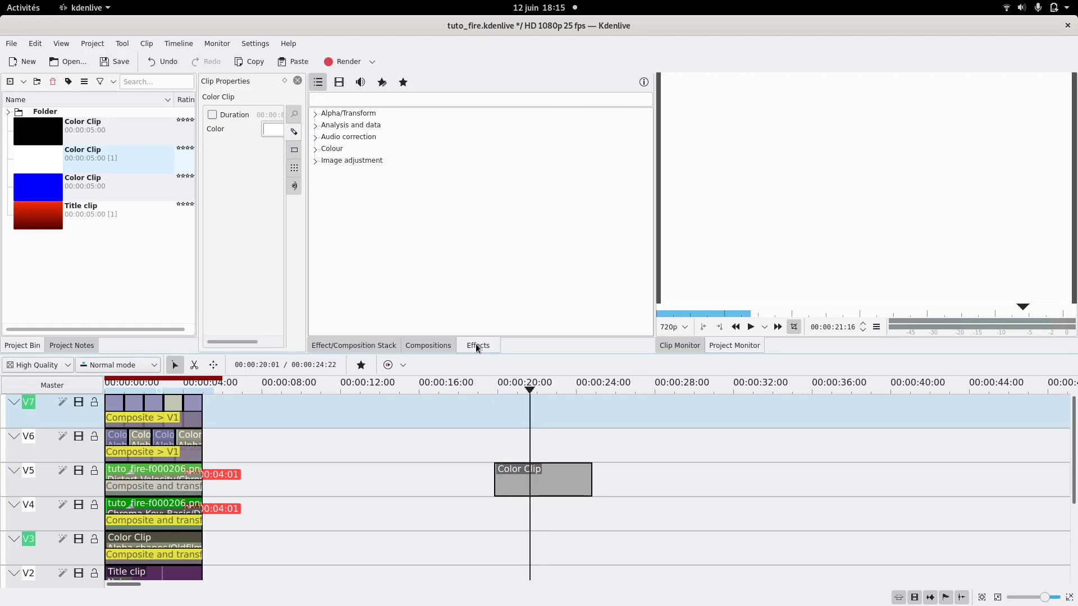
Search the effects for 'roto' and apply Rotoscoping to the V5 Color Clip
left_click(441, 101)
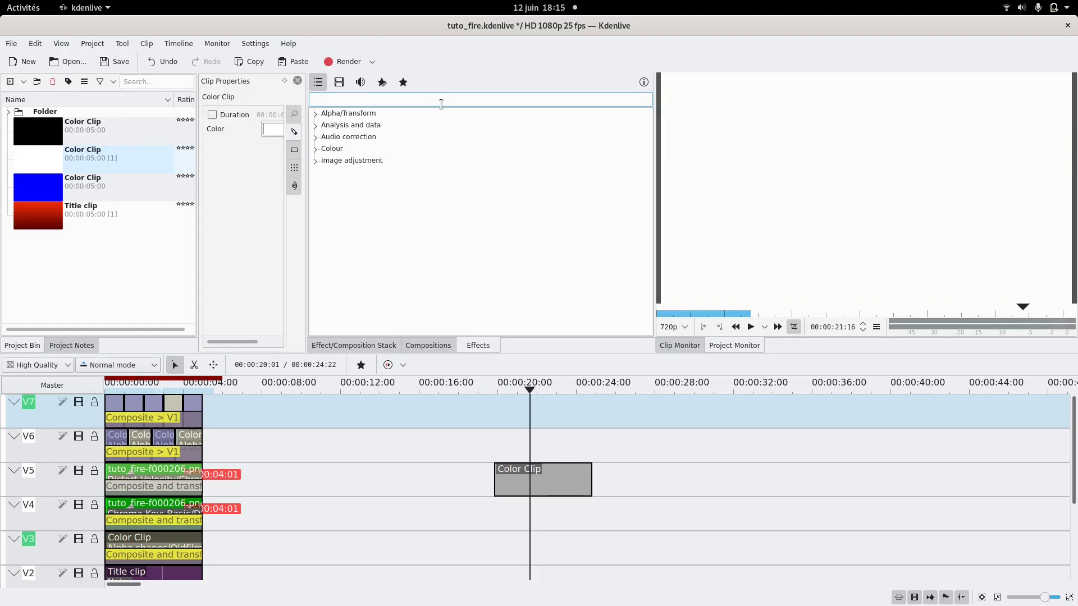
type("roto")
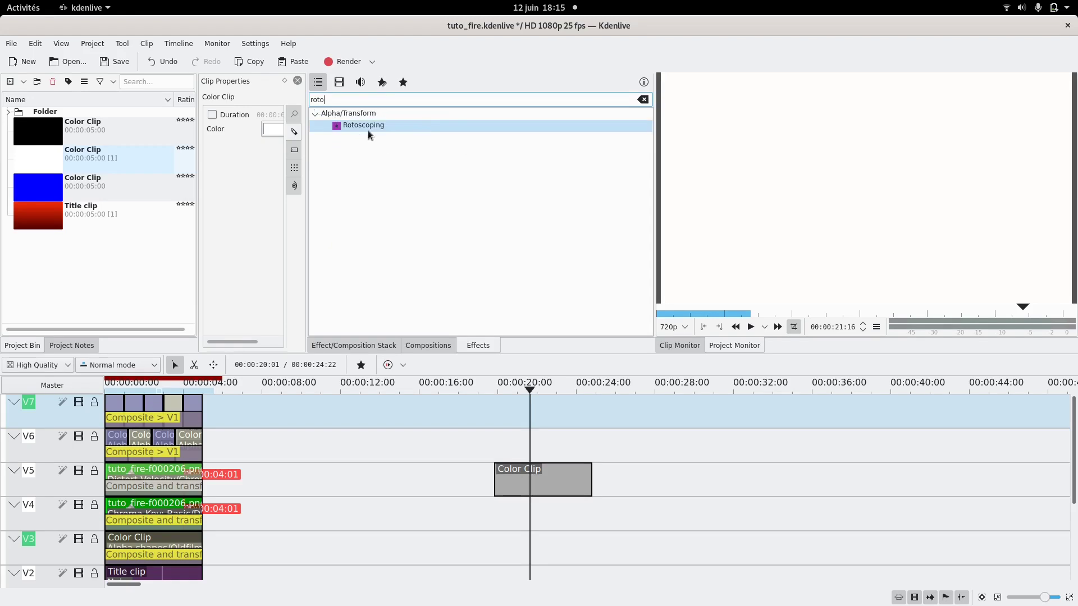
left_click_drag(367, 131, 567, 486)
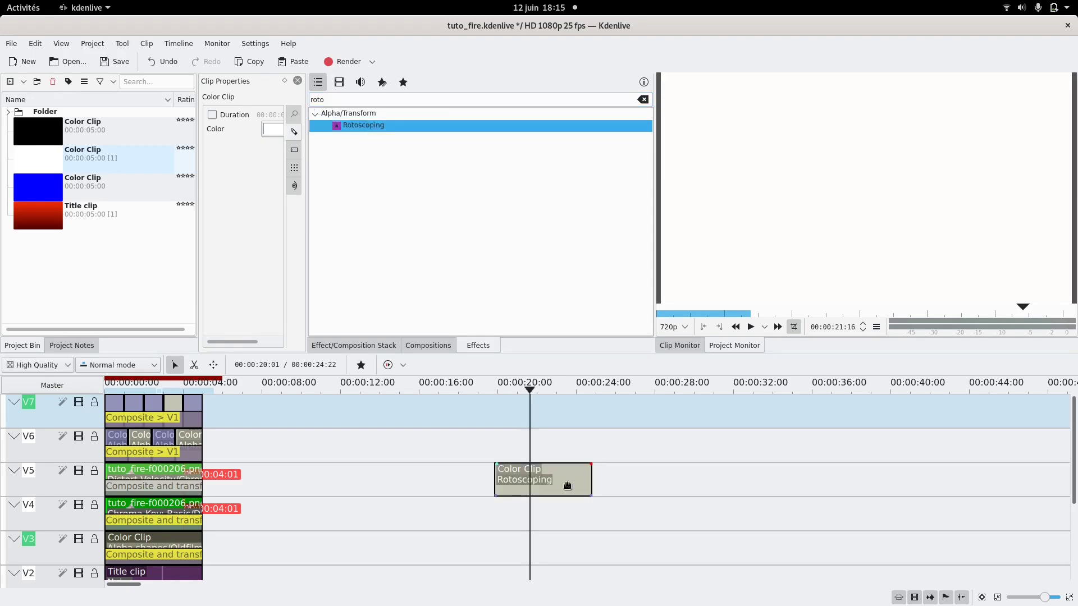
left_click(537, 445)
Draw a closed three-point triangle mask with the keyframe at the clip's start
left_click(534, 472)
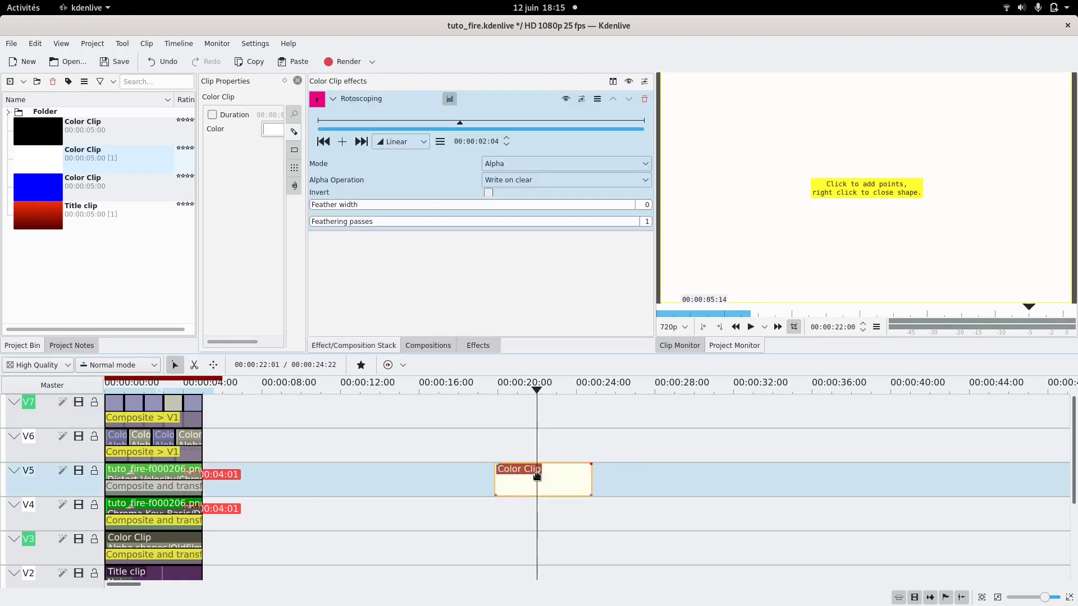
left_click(865, 126)
left_click(806, 223)
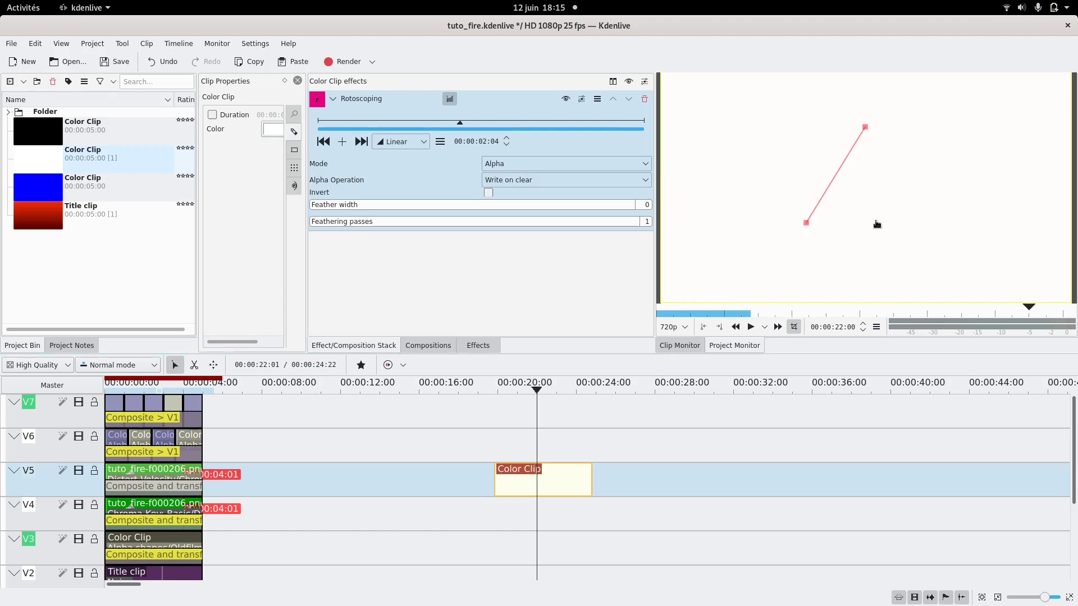
left_click(920, 224)
right_click(890, 179)
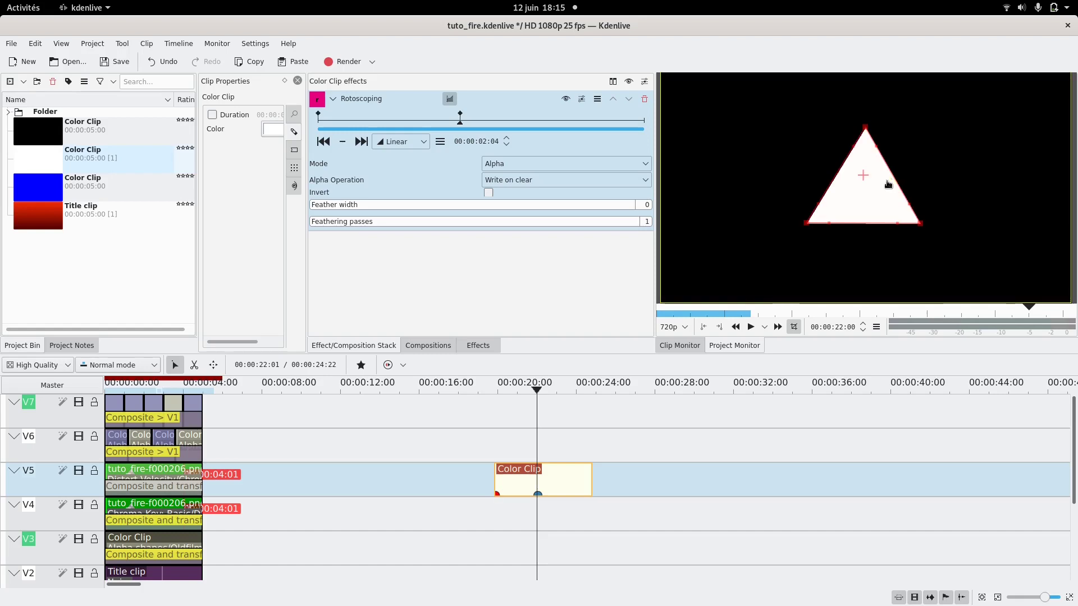
left_click(323, 142)
Bow the triangle's edges into a rounded droplet with a raised, sharp top and wider sides
left_click_drag(817, 206, 797, 192)
left_click_drag(832, 233, 841, 262)
left_click_drag(897, 227, 911, 177)
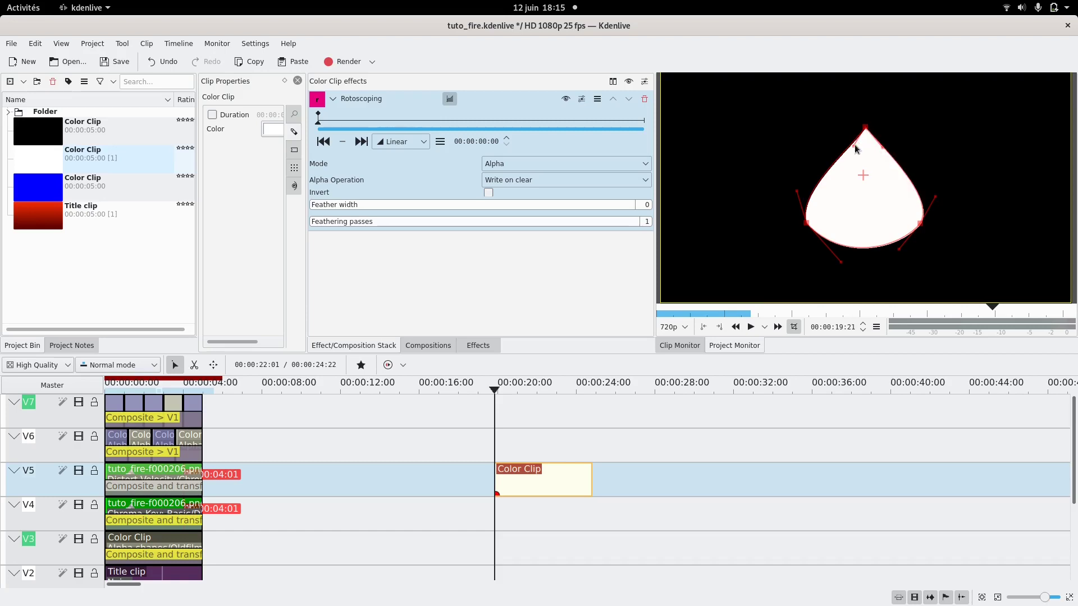
left_click_drag(853, 150, 859, 106)
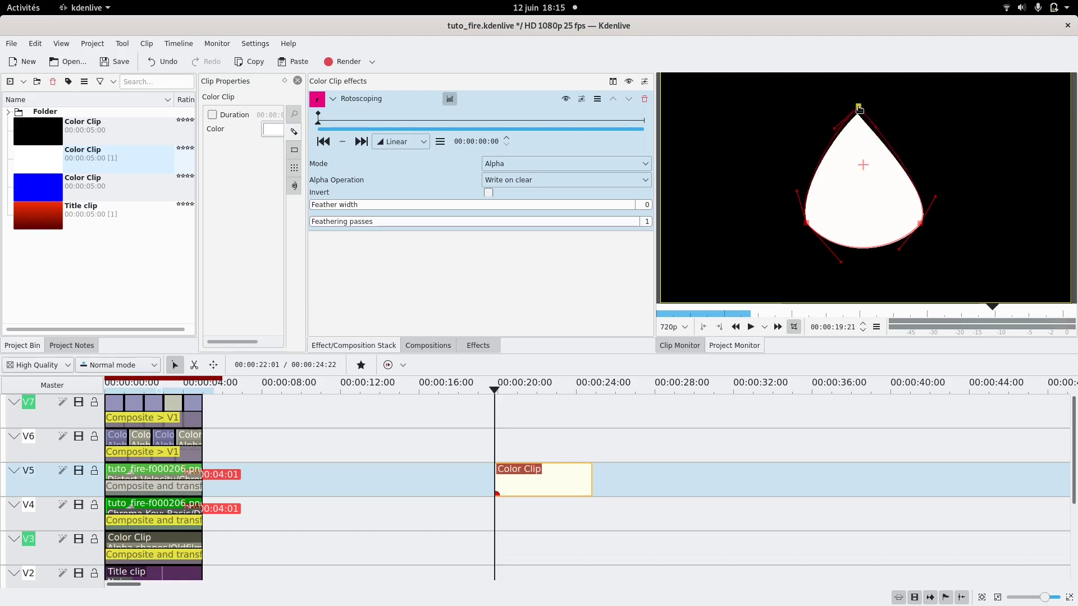
left_click_drag(797, 194, 784, 197)
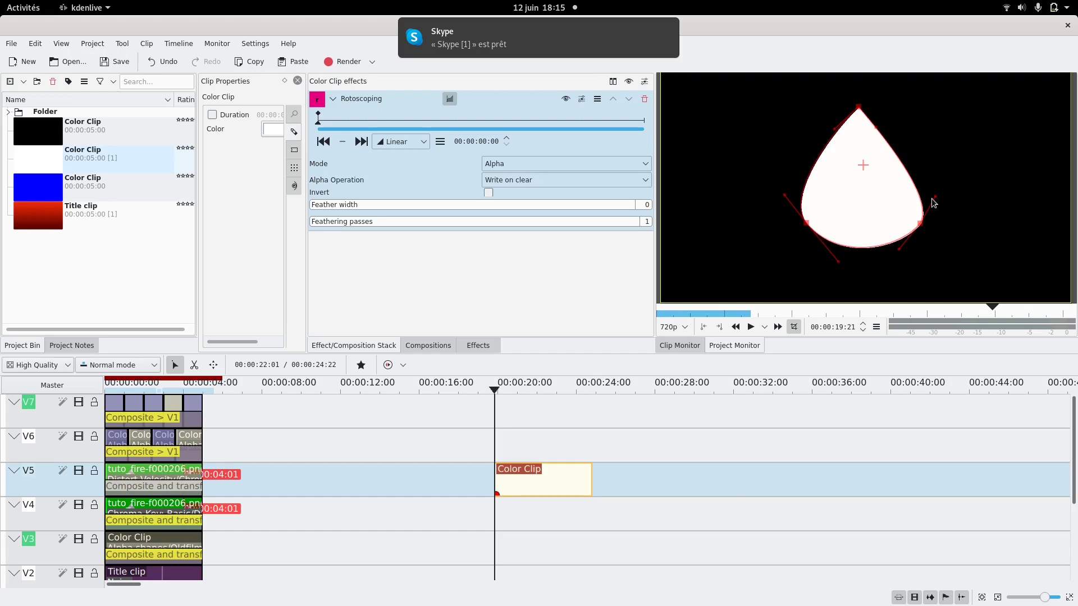
left_click_drag(937, 200, 946, 198)
Refine the drop's bottom curves, shift it down and right, and preview the masked teardrop
left_click_drag(899, 255, 898, 265)
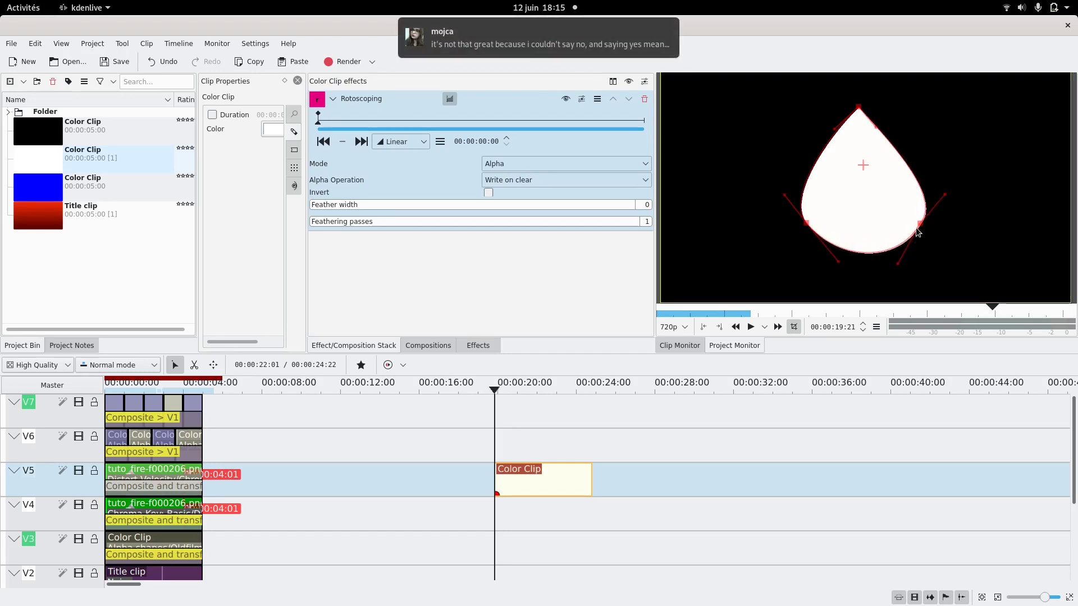
left_click_drag(921, 226, 909, 228)
left_click_drag(809, 226, 808, 231)
mouse_move(837, 271)
left_mouse_down()
mouse_move(885, 260)
mouse_move(831, 261)
left_mouse_up()
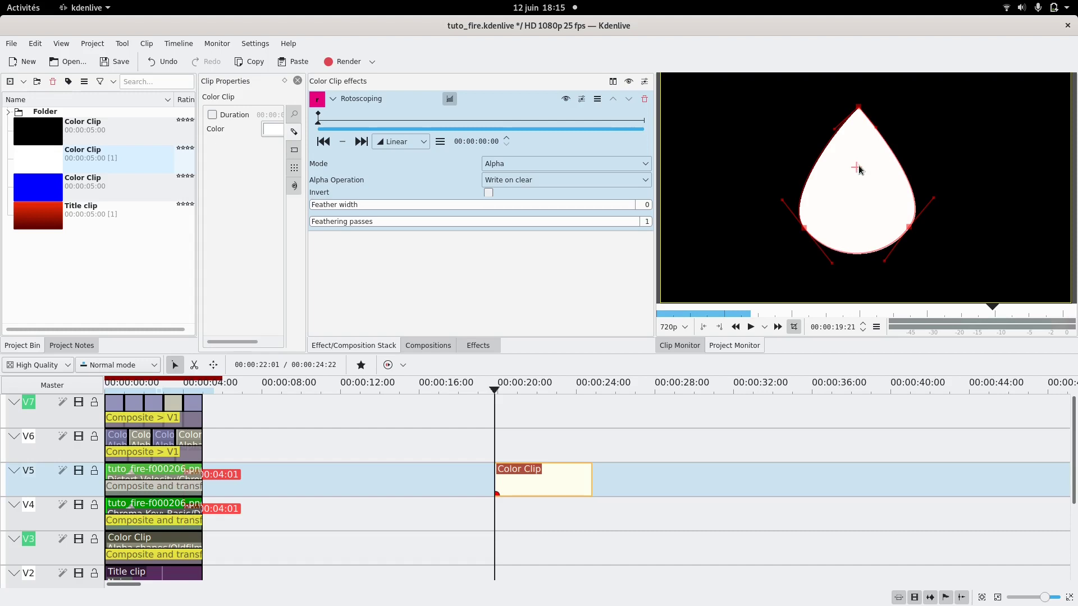
left_click_drag(857, 169, 866, 179)
left_click(542, 431)
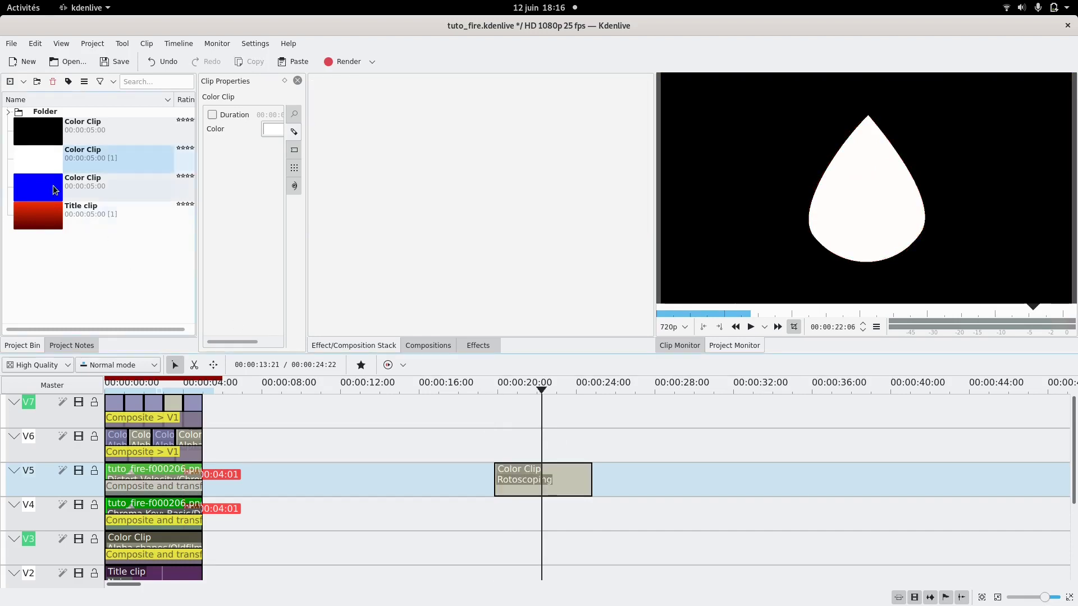
Place blue on V4, extract the frame as tuto_fire-f000563.png, then delete both Color Clips
left_click_drag(39, 189, 497, 509)
left_click(547, 437)
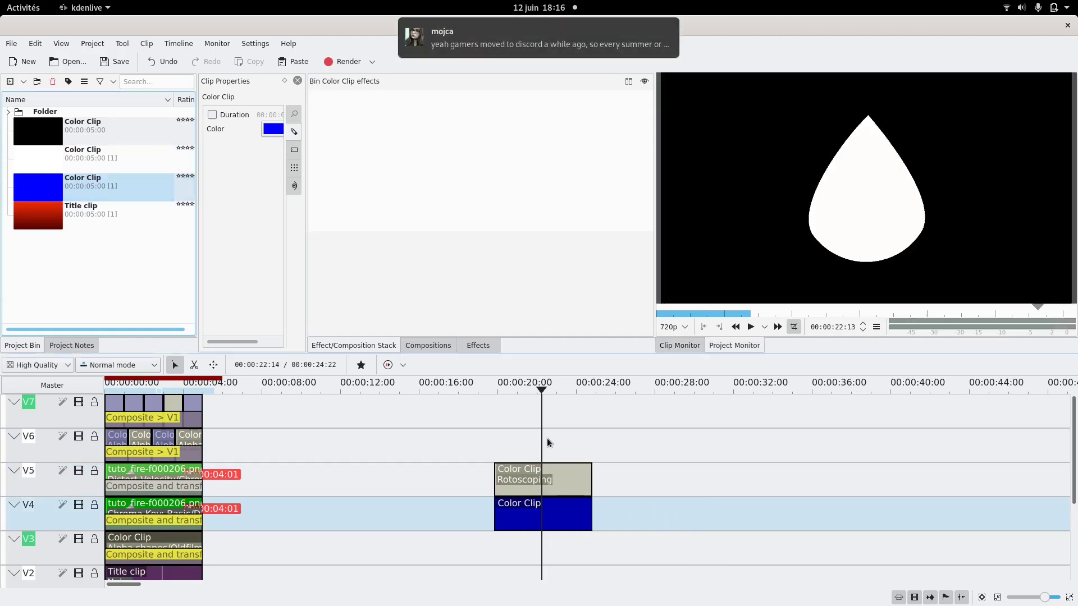
right_click(865, 186)
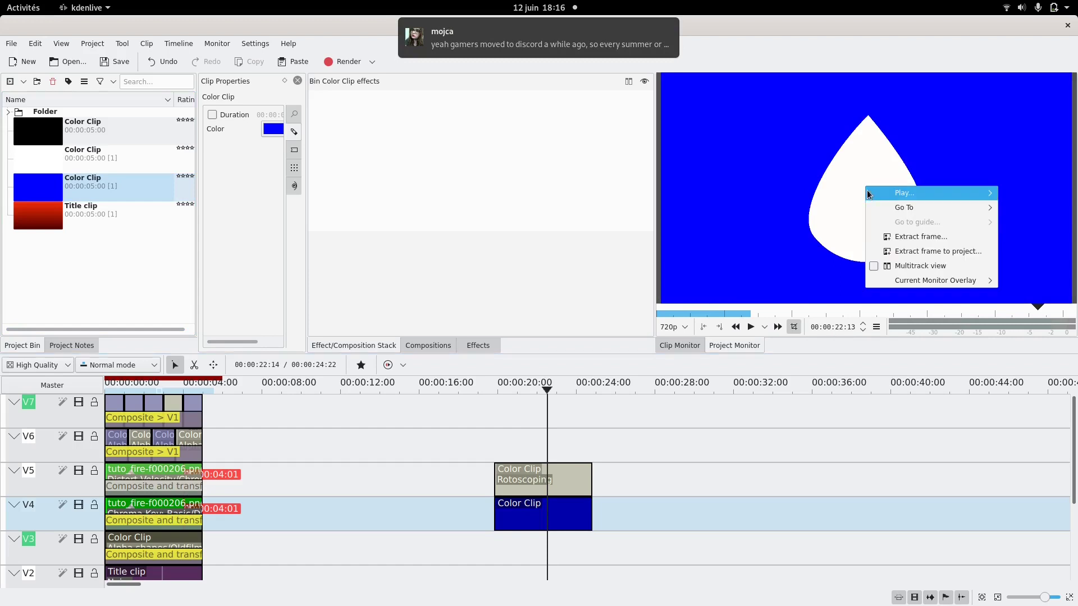
left_click(928, 252)
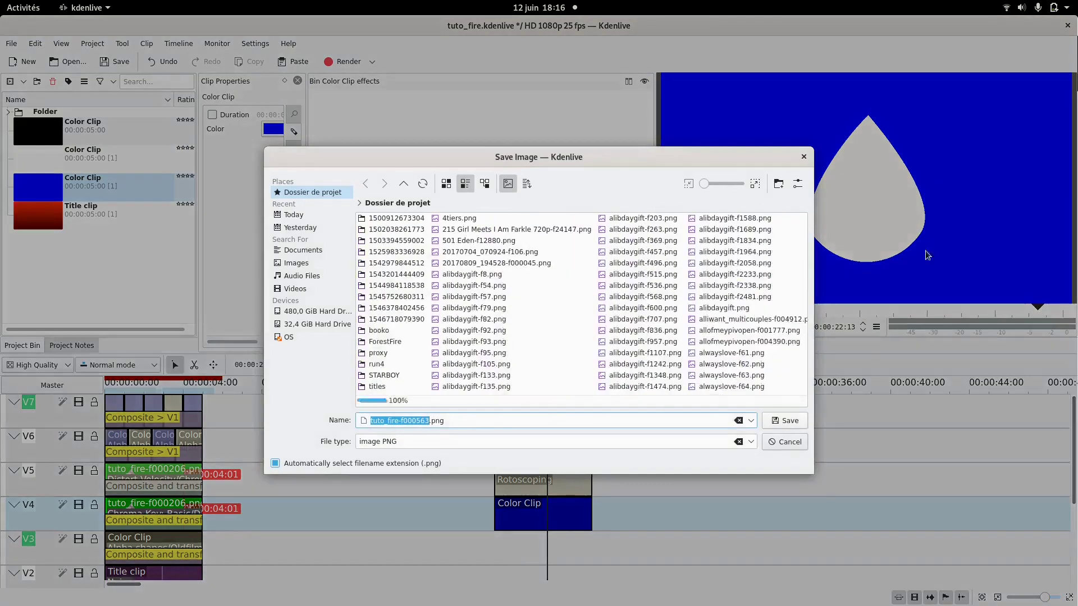
left_click(788, 421)
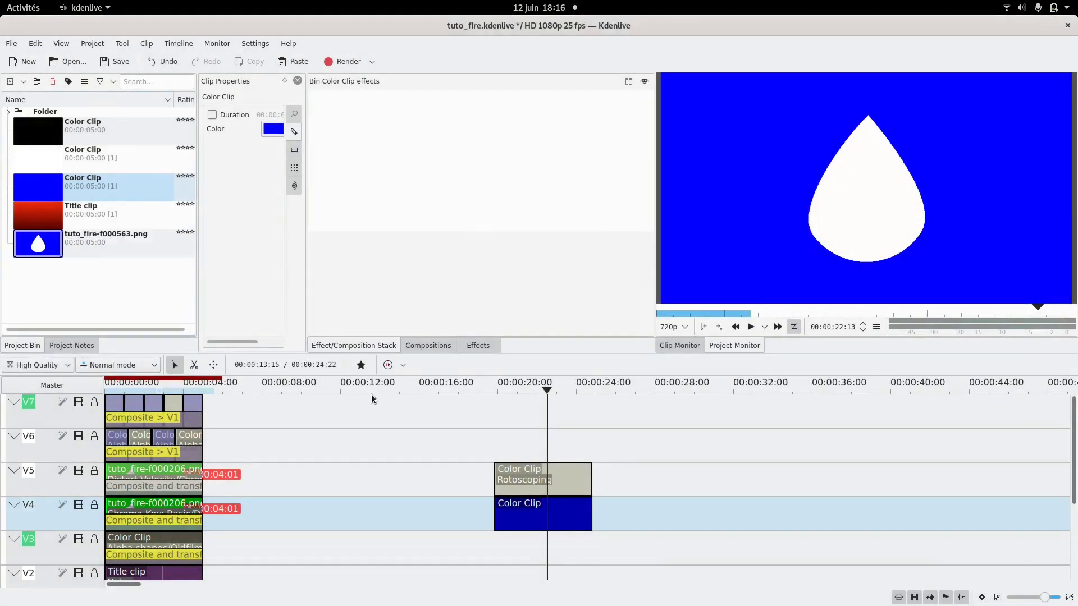
left_click_drag(473, 449, 611, 539)
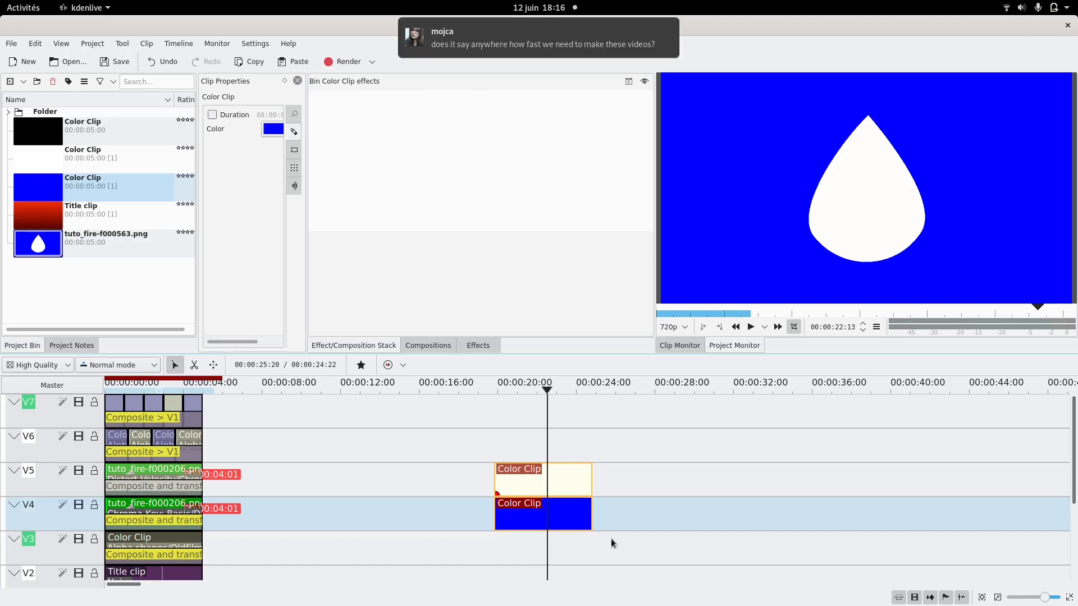
key("Delete")
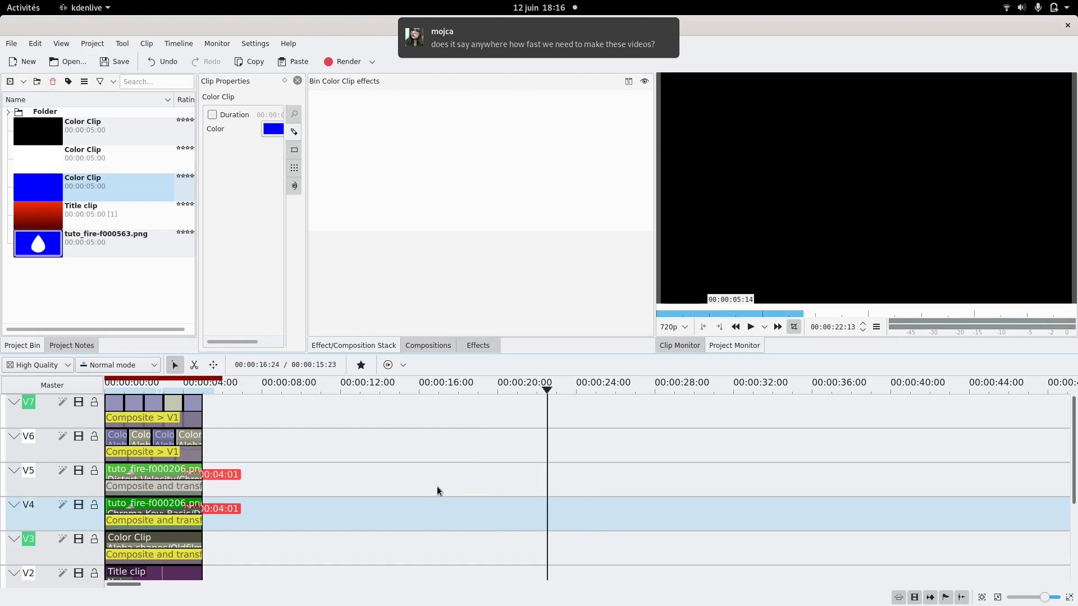
left_click(482, 55)
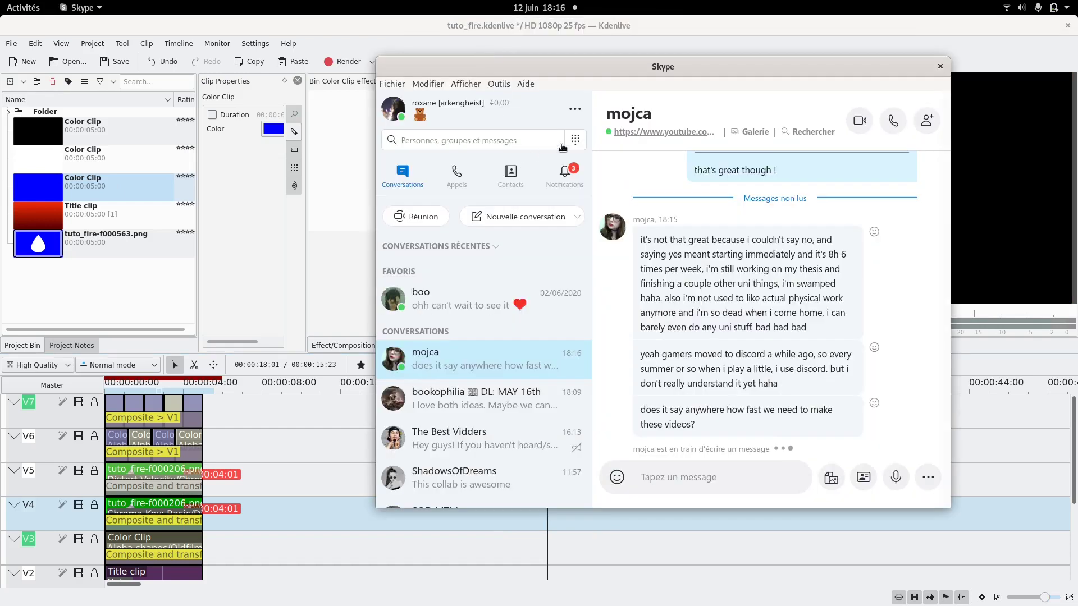
left_click(574, 109)
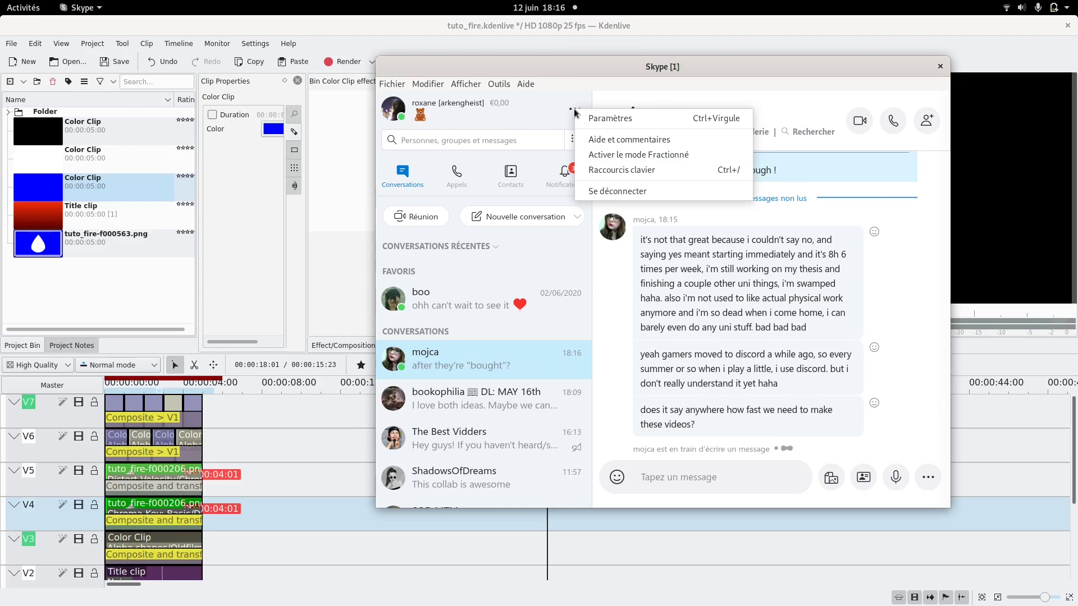
left_click(575, 110)
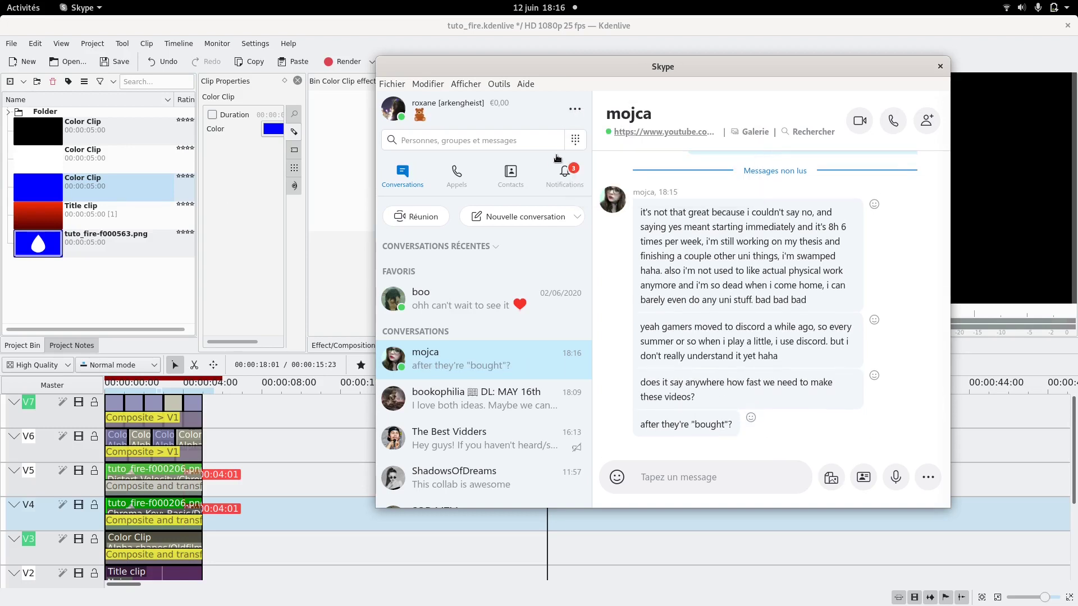
right_click(507, 361)
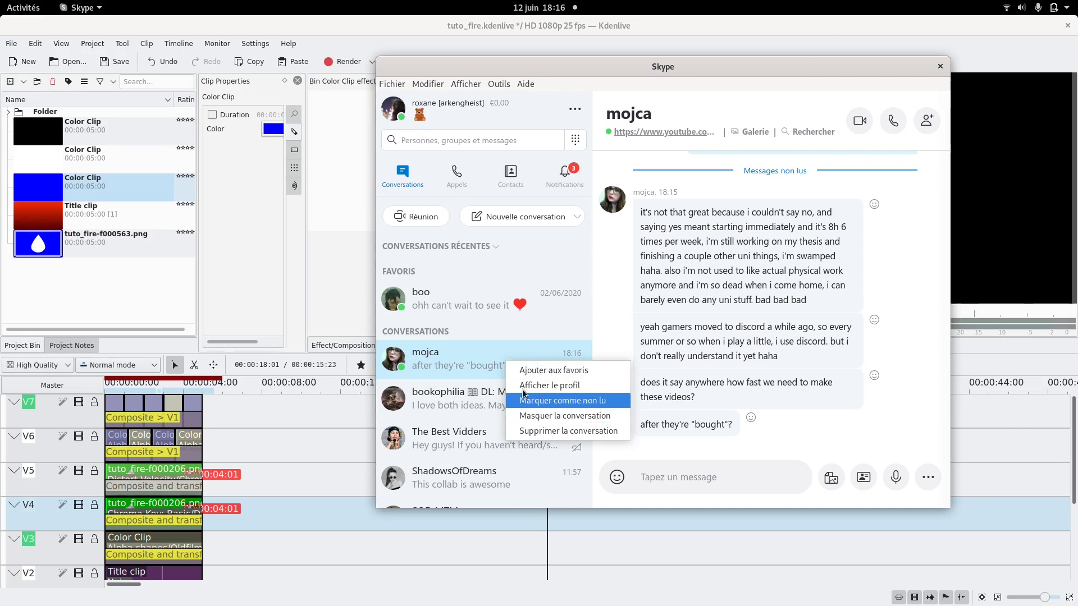
left_click(481, 360)
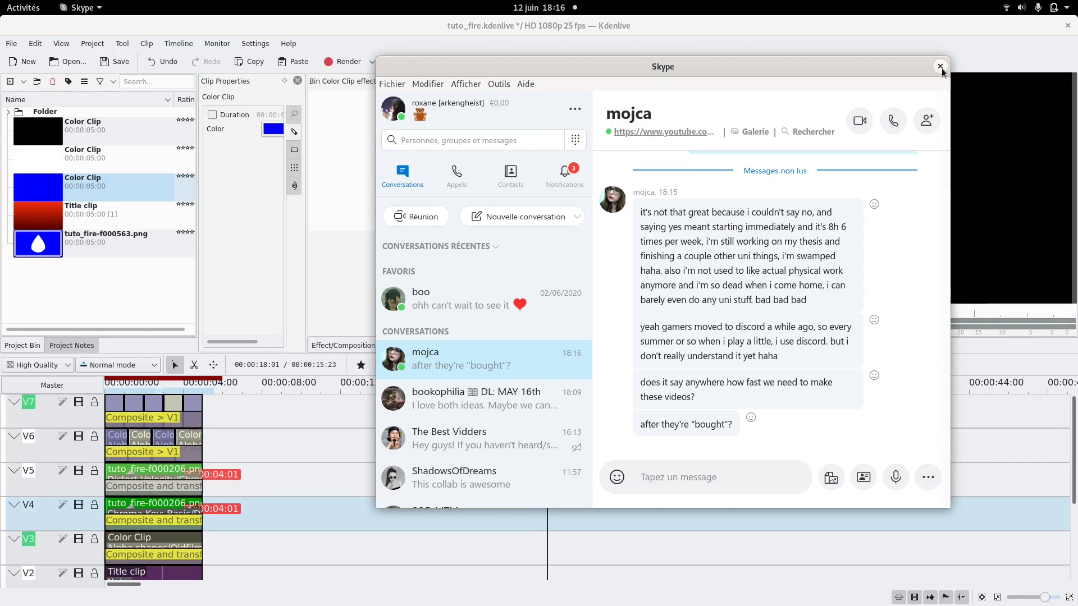
left_click(435, 90)
mouse_move(396, 90)
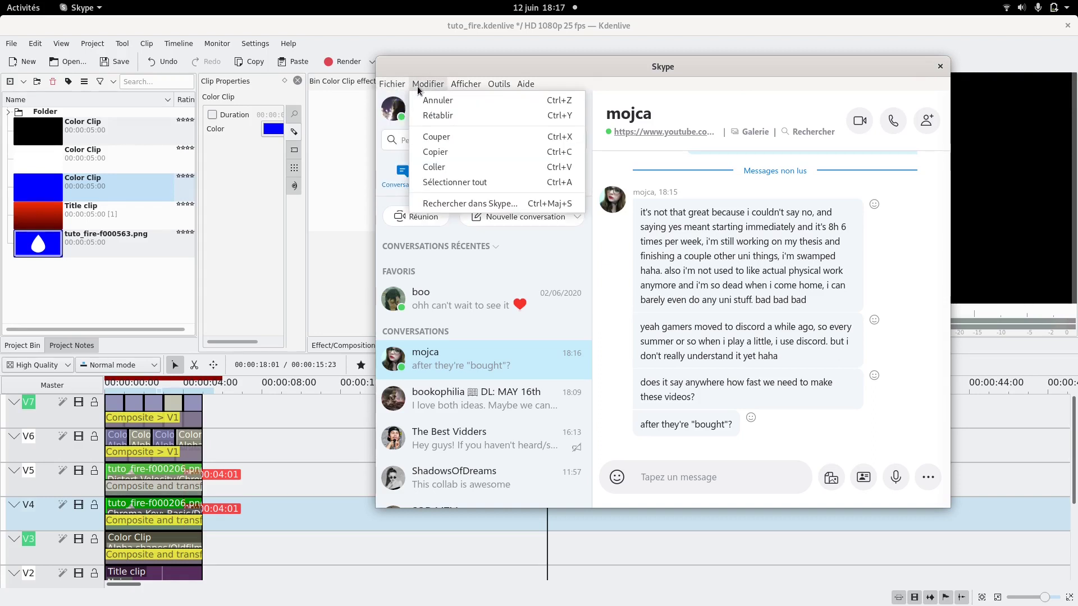
mouse_move(458, 90)
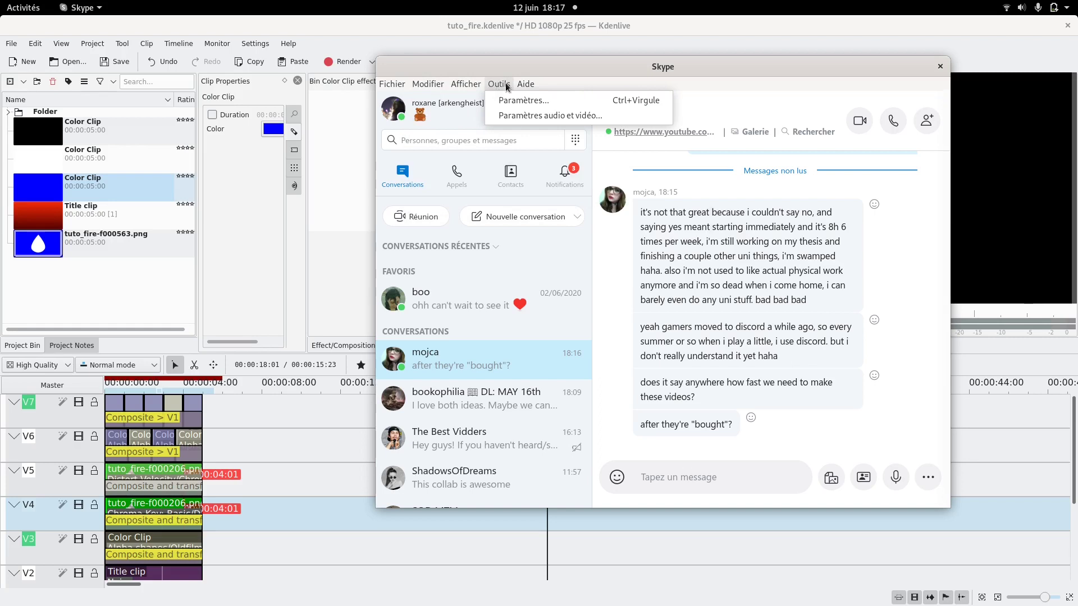
mouse_move(533, 82)
key("Escape")
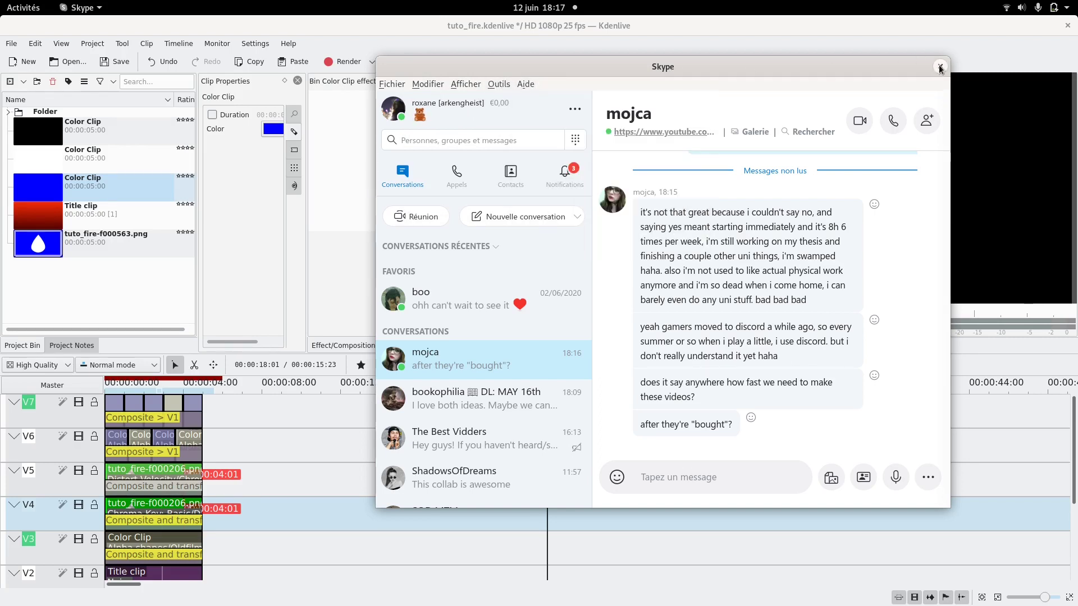
left_click(638, 117)
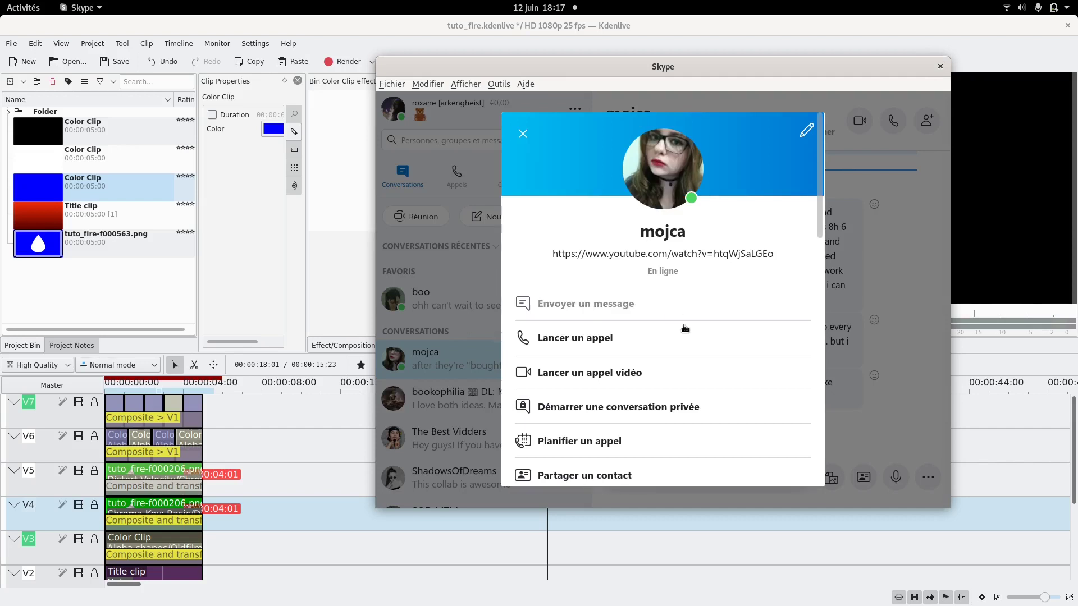
scroll(685, 329, "down", 10)
scroll(686, 331, "down", 10)
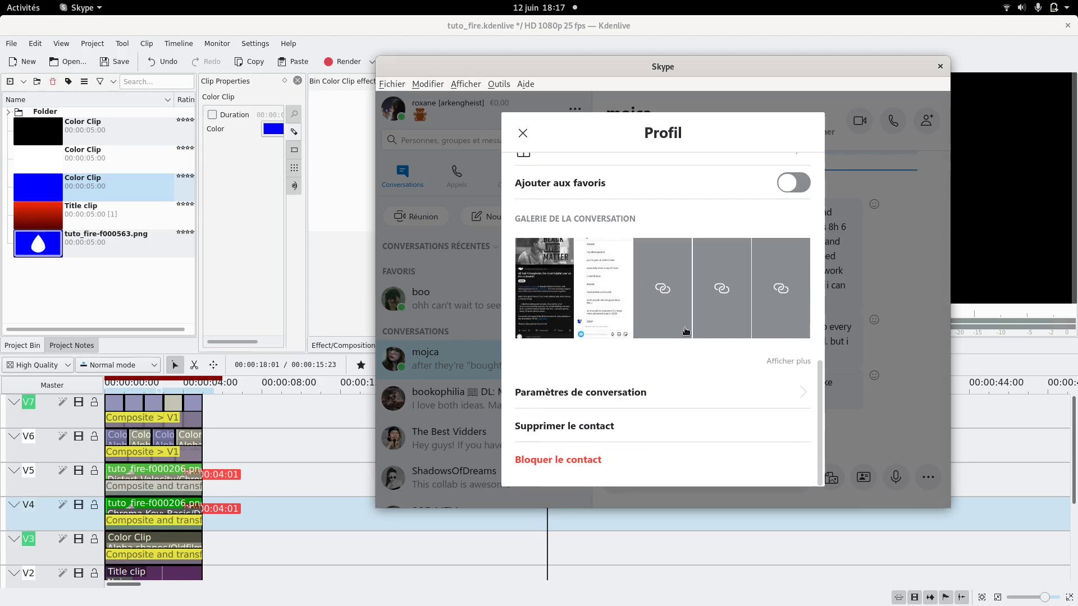
left_click(525, 134)
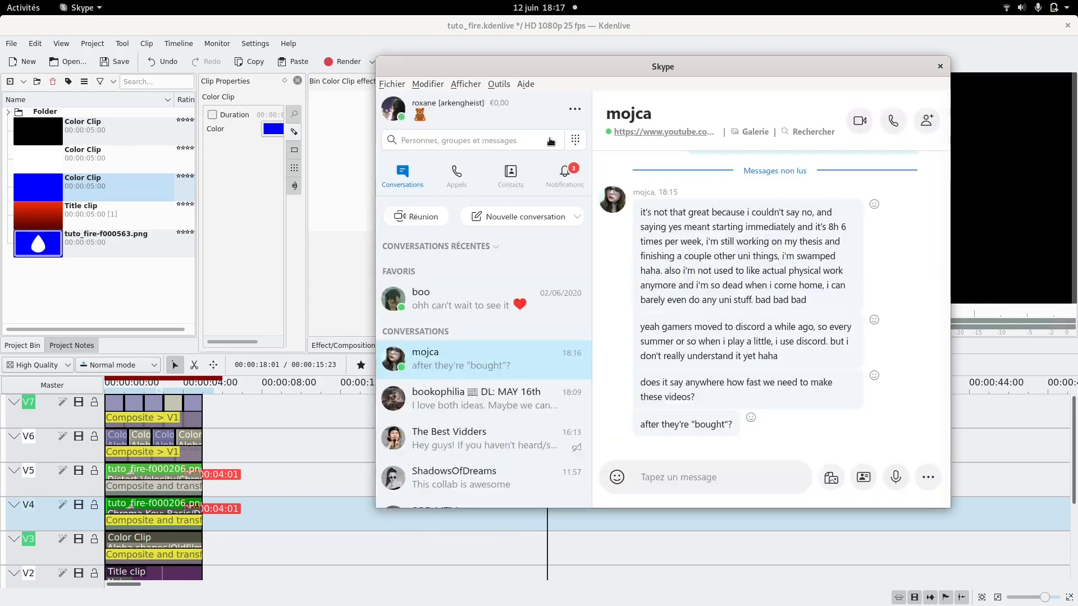
left_click(940, 66)
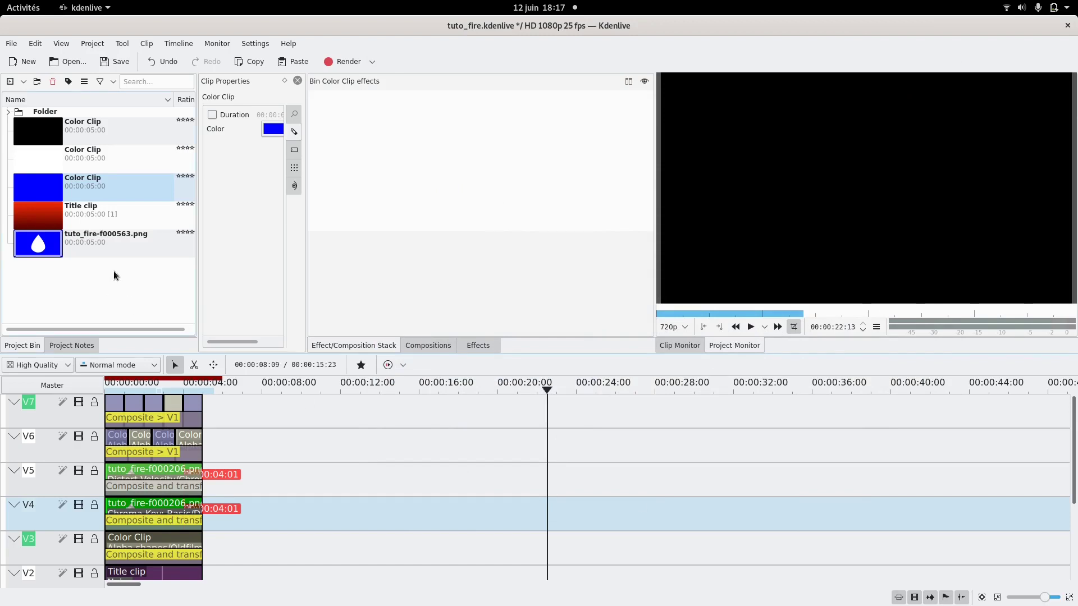
Move the tuto_fire PNG teardrop onto V4 above the red title near 12 seconds, then begin a title clip
left_click_drag(45, 245, 377, 539)
scroll(42, 479, "down", 2)
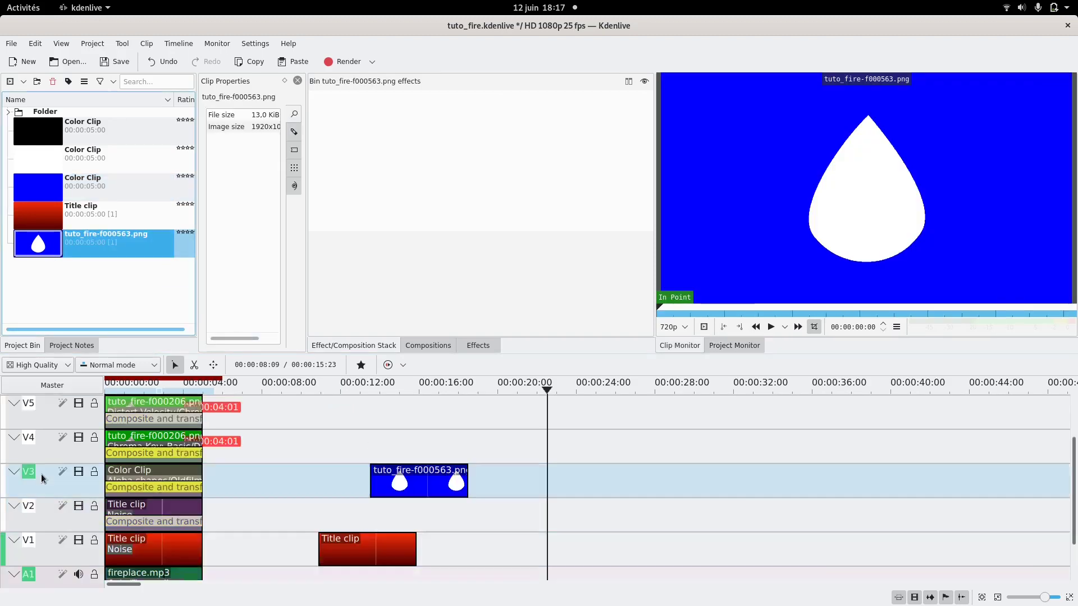
scroll(45, 476, "down", 1)
left_click_drag(423, 429, 370, 534)
scroll(50, 483, "down", 2)
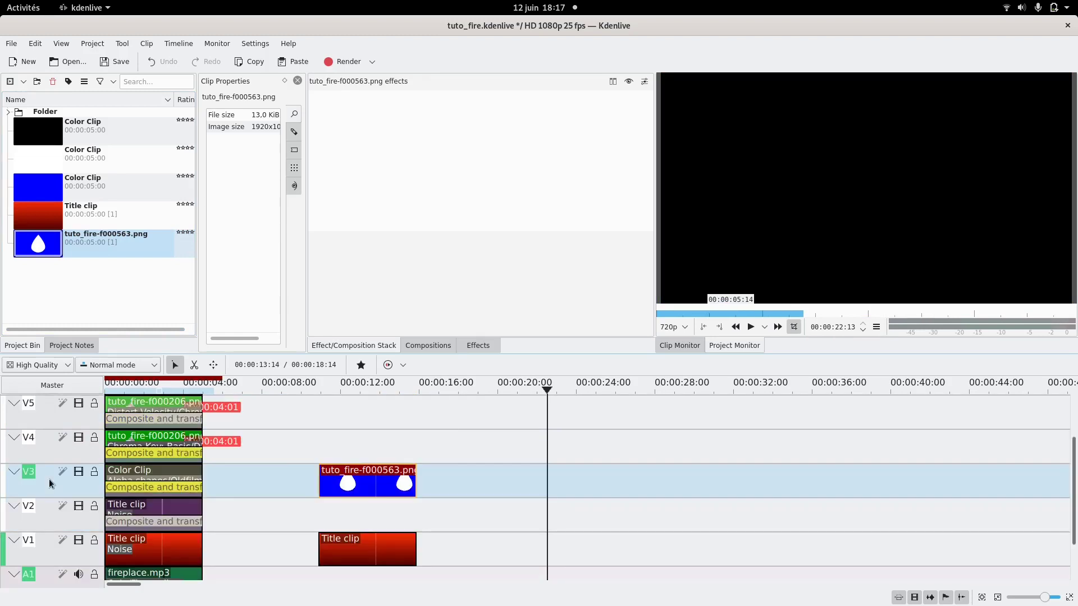
left_click_drag(375, 481, 373, 449)
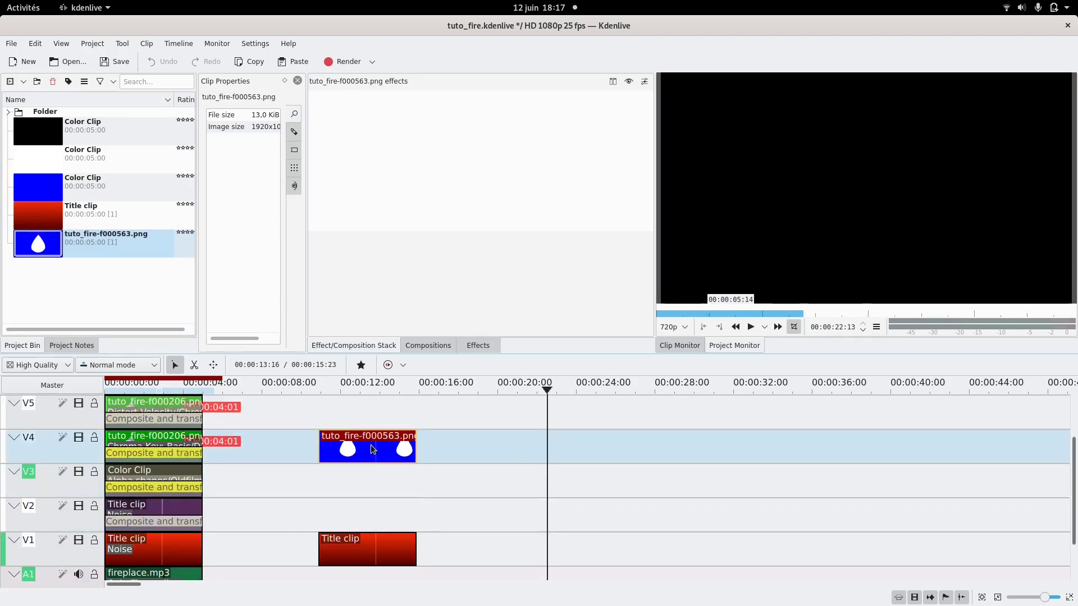
left_click(359, 484)
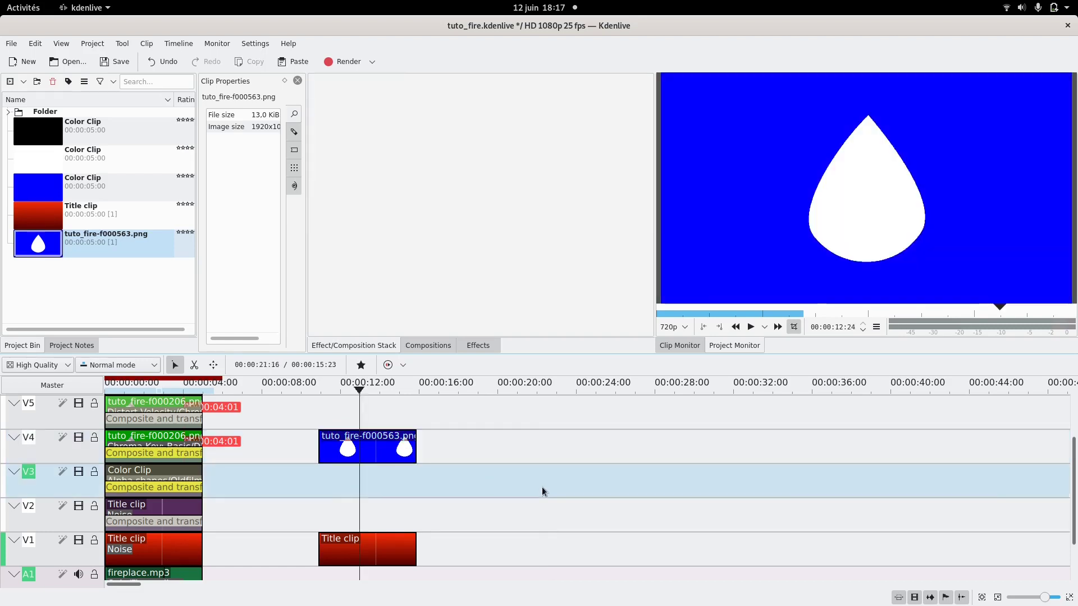
left_click(93, 43)
left_click(113, 104)
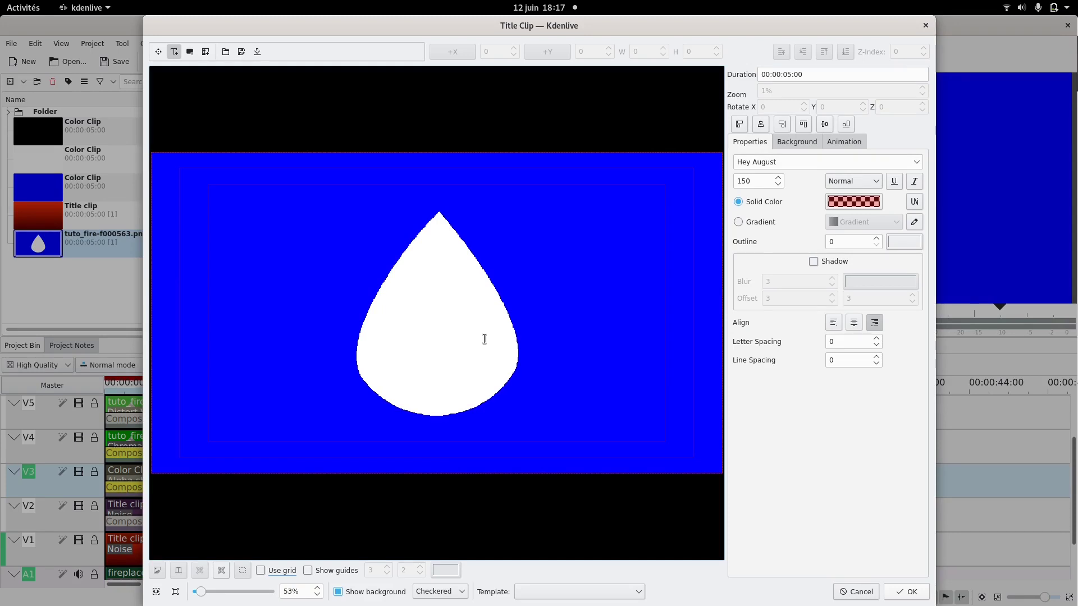
Draw a first log bar filled with grey-to-black Gradient 1 and place it below the drop
key("alt+r")
left_click_drag(353, 366, 510, 390)
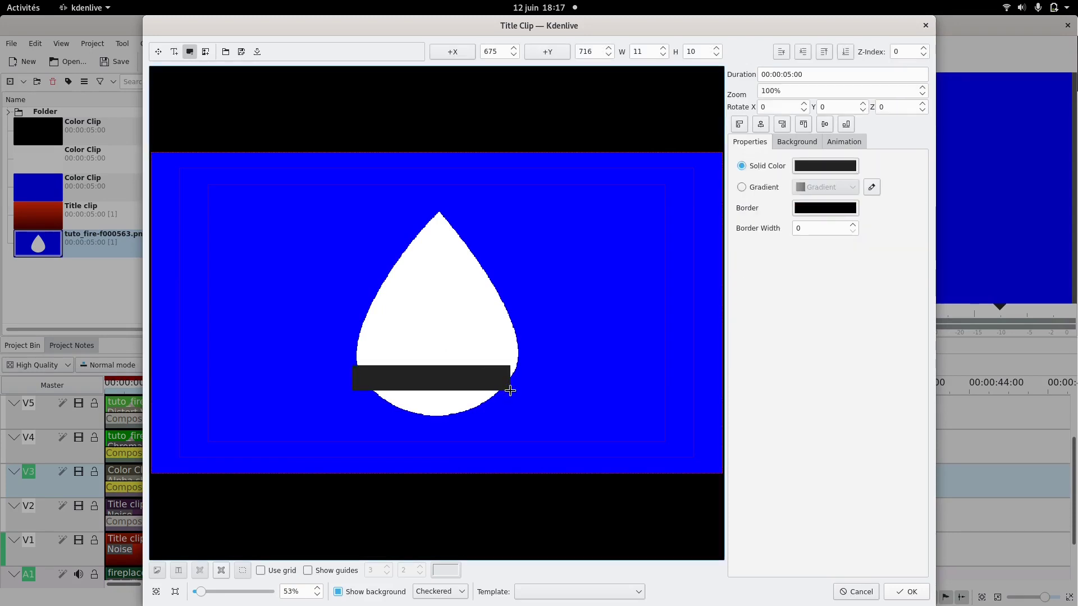
left_click(758, 187)
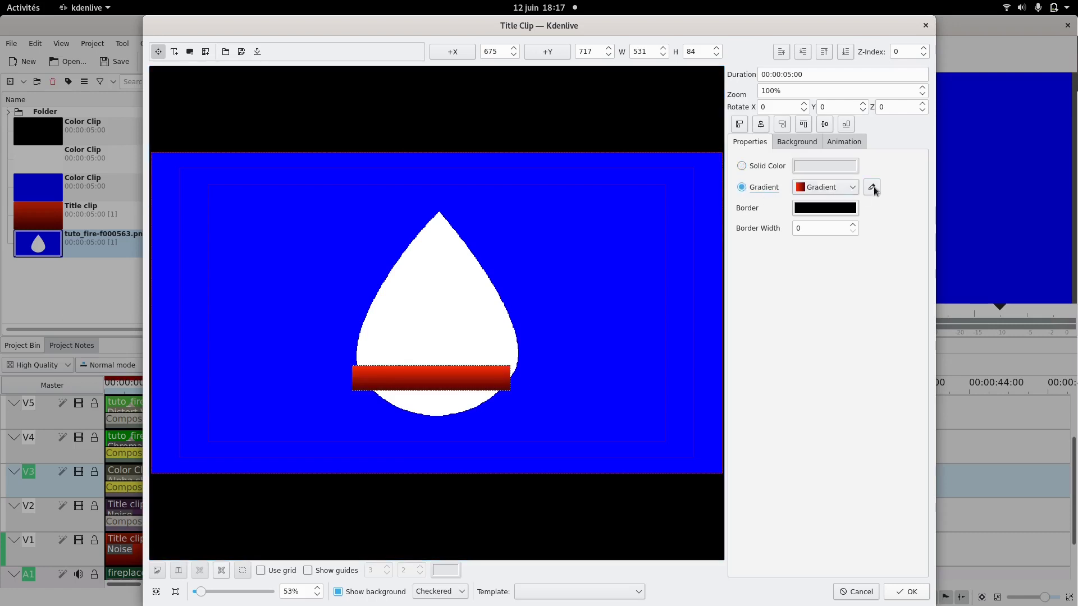
left_click(872, 187)
left_click(462, 303)
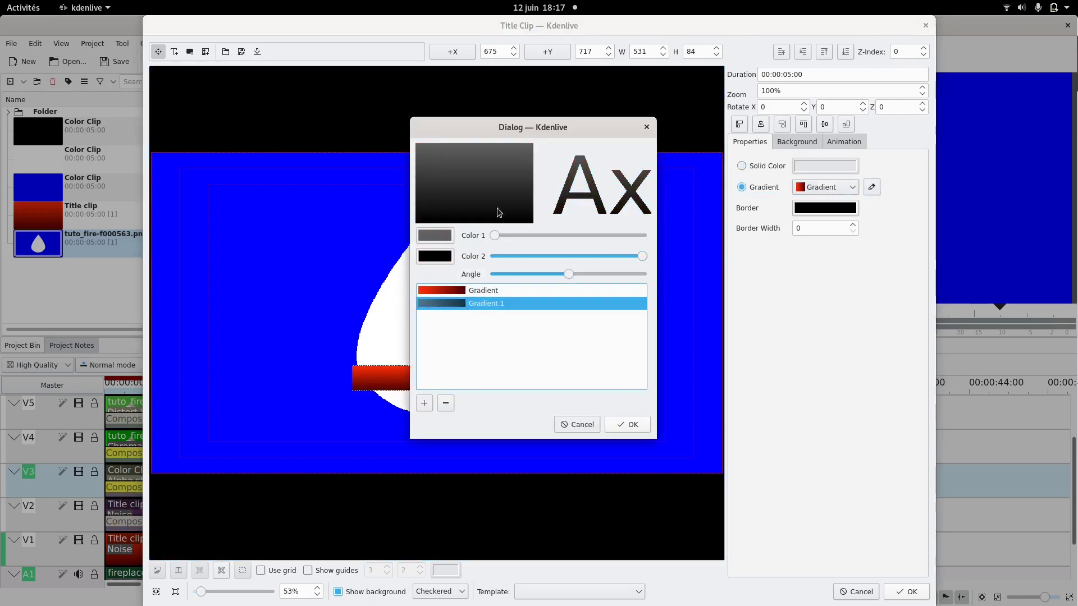
left_click(625, 423)
left_click_drag(433, 380, 438, 409)
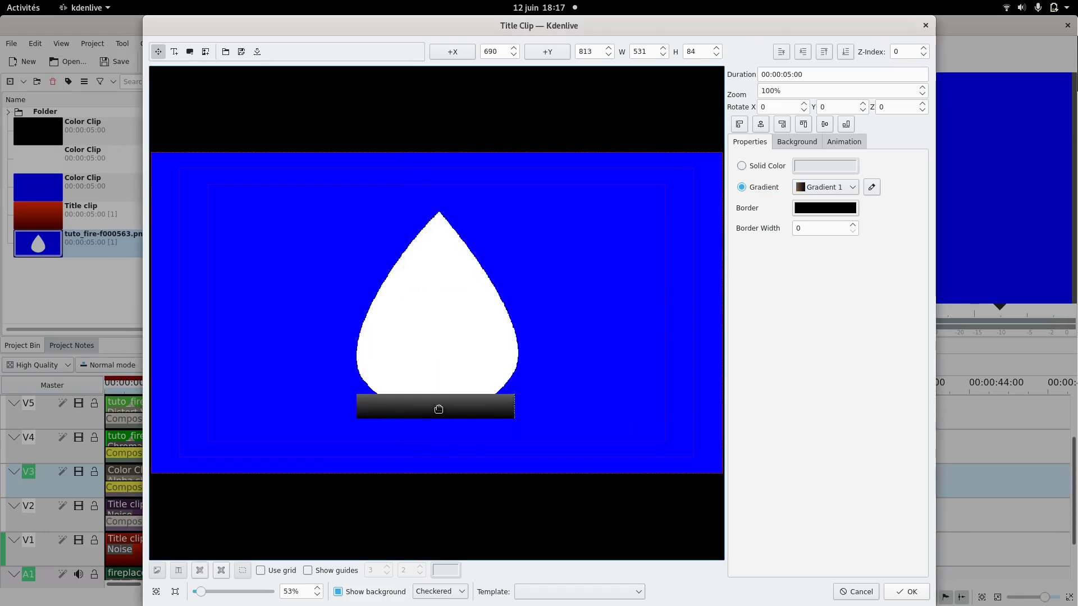
scroll(900, 103, "up", 5)
scroll(900, 103, "up", 6)
left_click_drag(351, 415, 325, 406)
left_click_drag(384, 425, 402, 411)
Draw a second log bar, tilt it to -14° and cross it over the first
key("alt+r")
left_click_drag(401, 349, 571, 376)
key("Down")
key("Down")
key("Down")
key("Down")
key("Down")
key("Down")
key("Down")
key("Down")
key("Down")
key("Down")
key("Down")
key("Down")
key("Down")
key("Down")
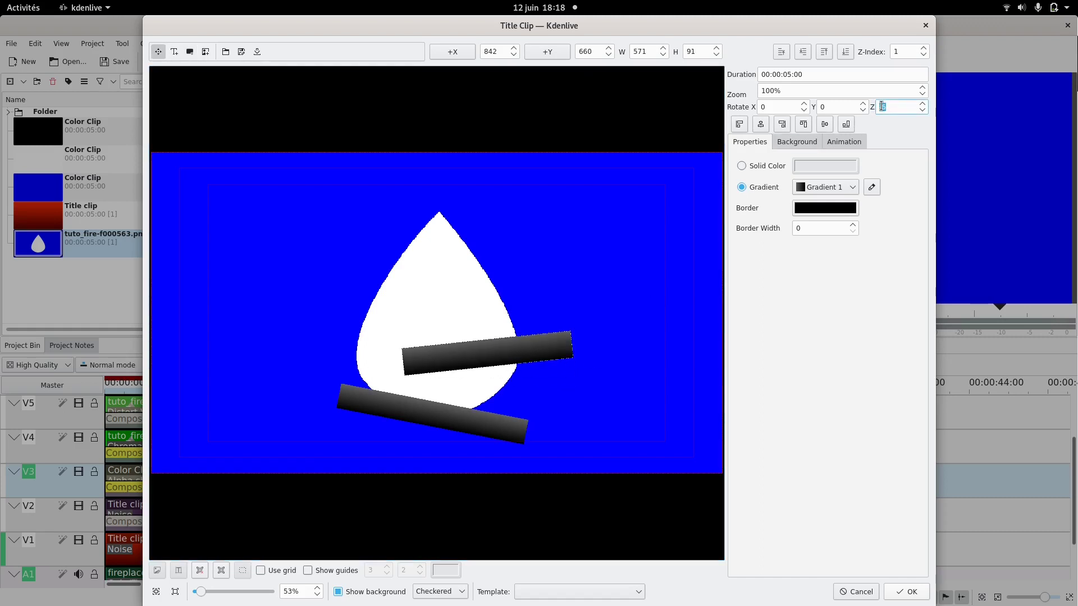
left_click_drag(521, 308, 496, 406)
left_click(497, 404)
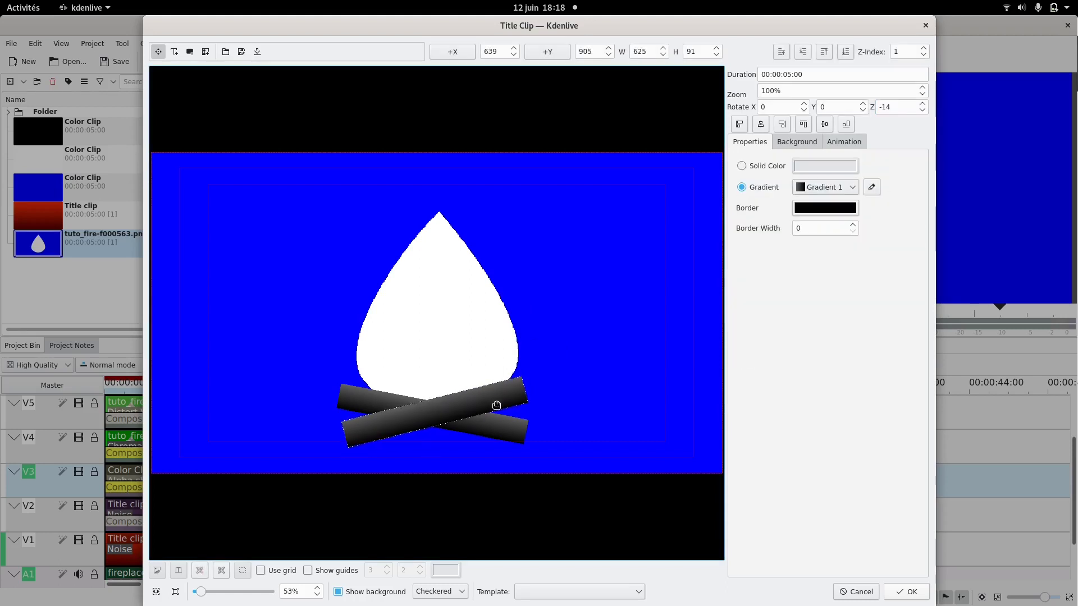
Save the logs title to the bin and place it on track V2 under the drop clip
left_click(899, 593)
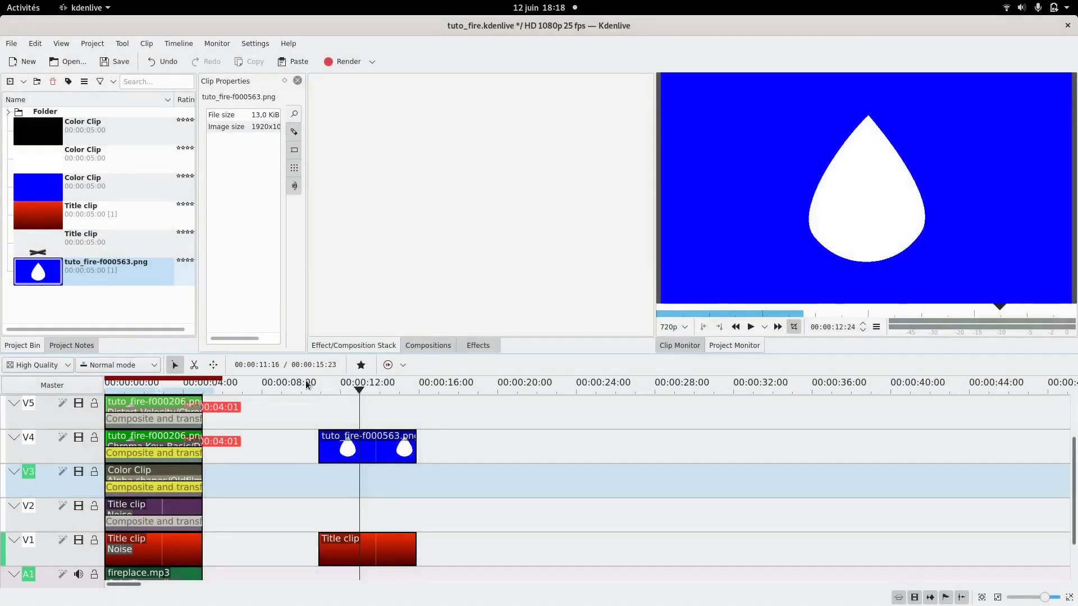
left_click_drag(39, 250, 564, 512)
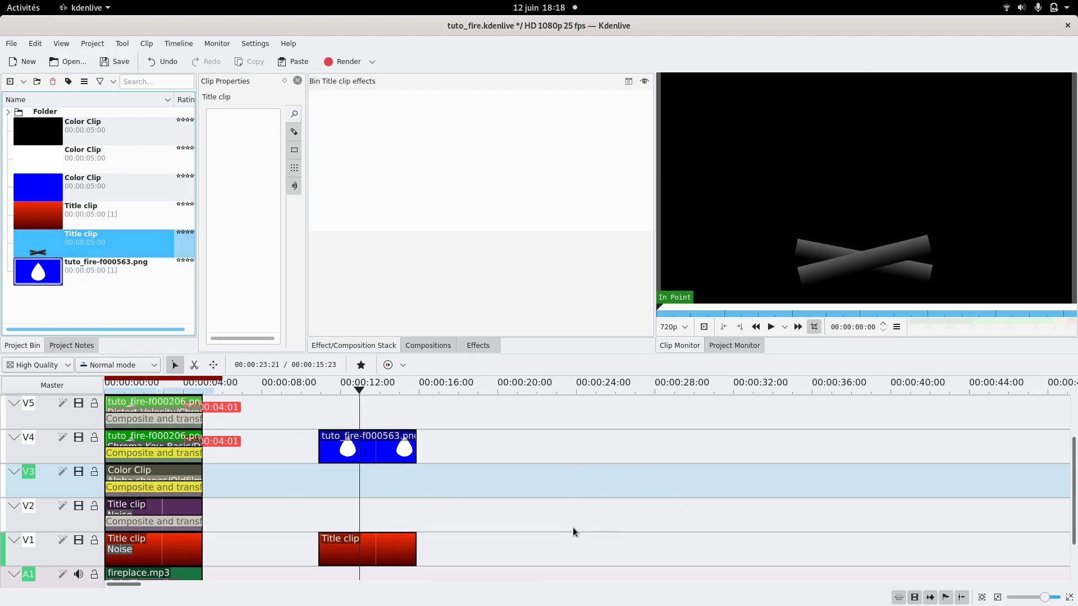
scroll(346, 508, "down", 2)
left_click_drag(26, 245, 401, 479)
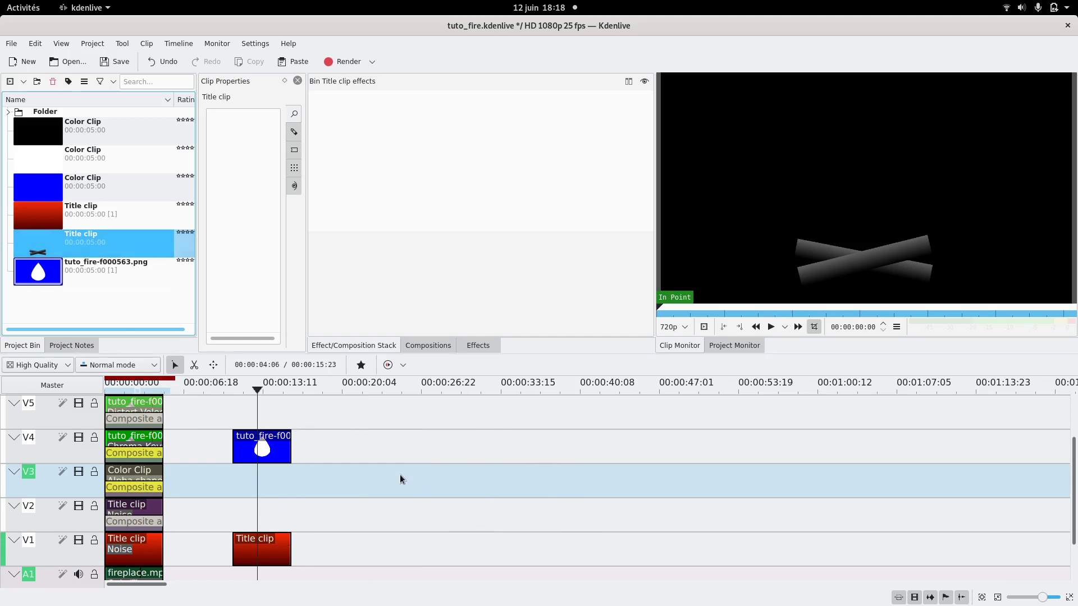
left_click(247, 416)
left_click_drag(247, 446, 353, 447)
left_click(60, 279)
left_click_drag(37, 244, 262, 530)
left_click_drag(358, 449, 252, 450)
left_click(257, 486)
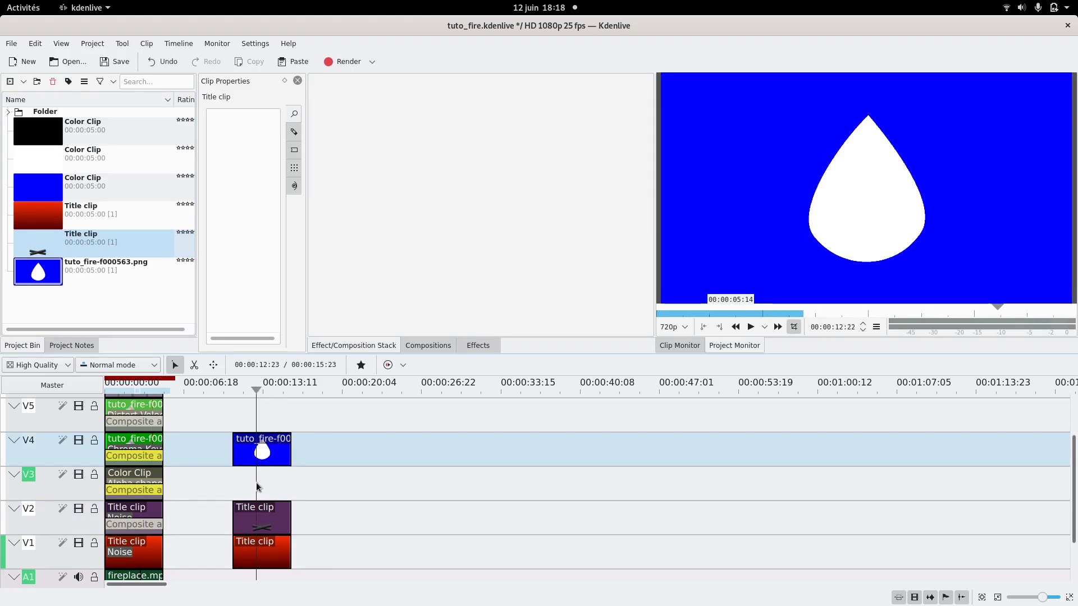
Apply Chroma Key: Basic to the V4 drop clip and raise its variance to 436
left_click(265, 454)
left_click(480, 344)
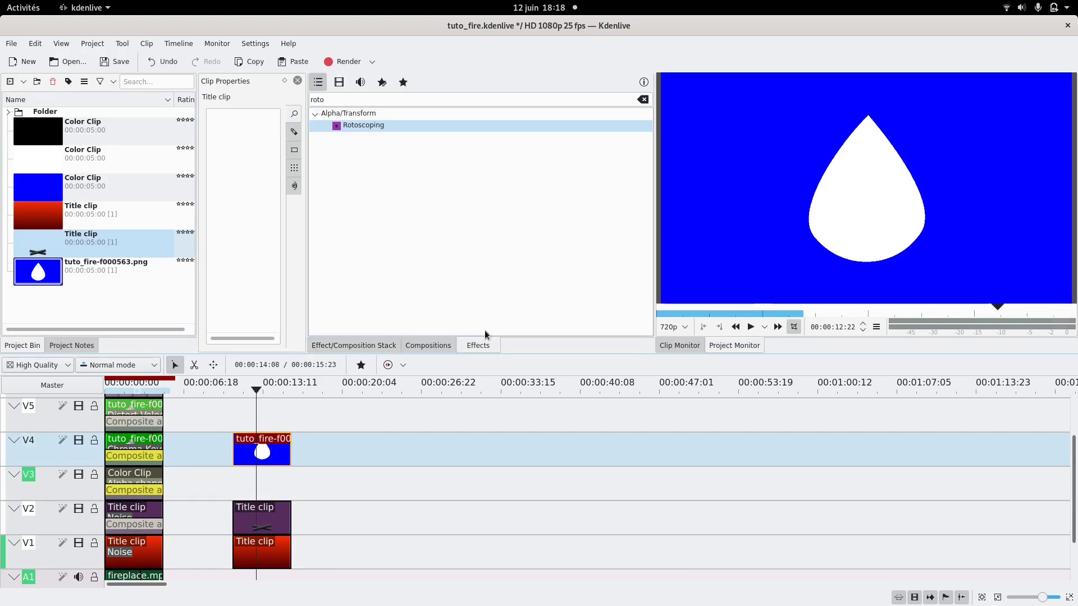
triple_click(412, 102)
type("chr")
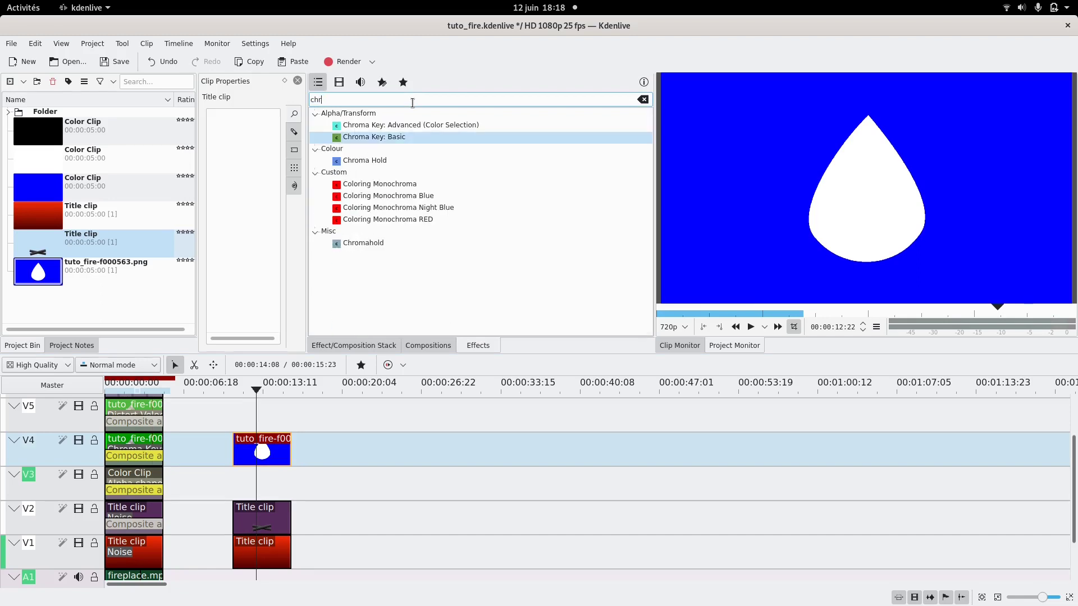
left_click_drag(412, 138, 261, 454)
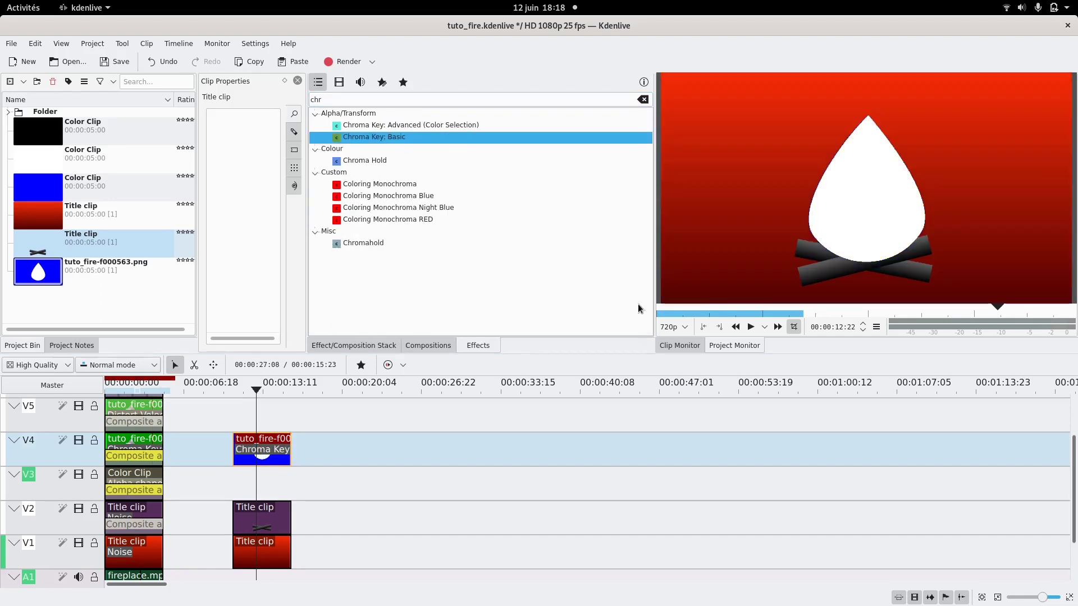
left_click(276, 447)
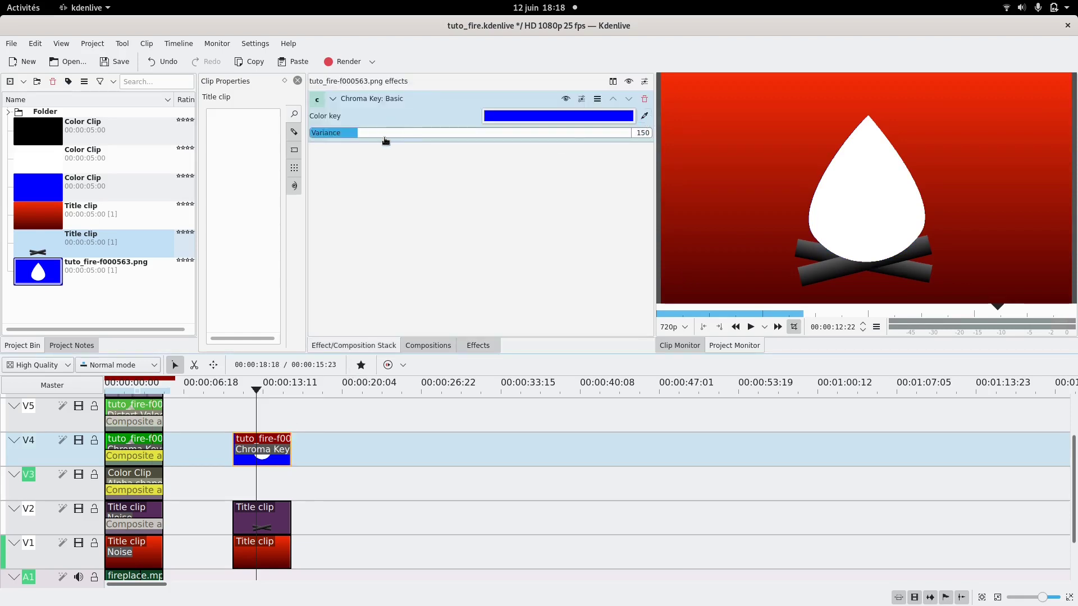
left_click_drag(382, 136, 451, 135)
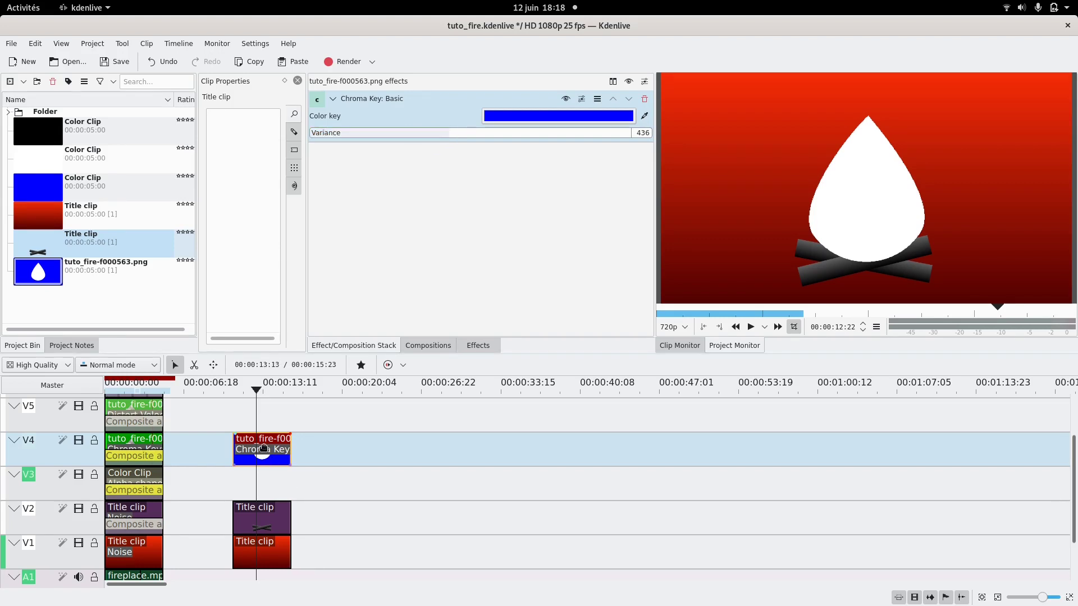
Search the effects list for 'disto'
left_click(477, 345)
double_click(377, 103)
type("disto")
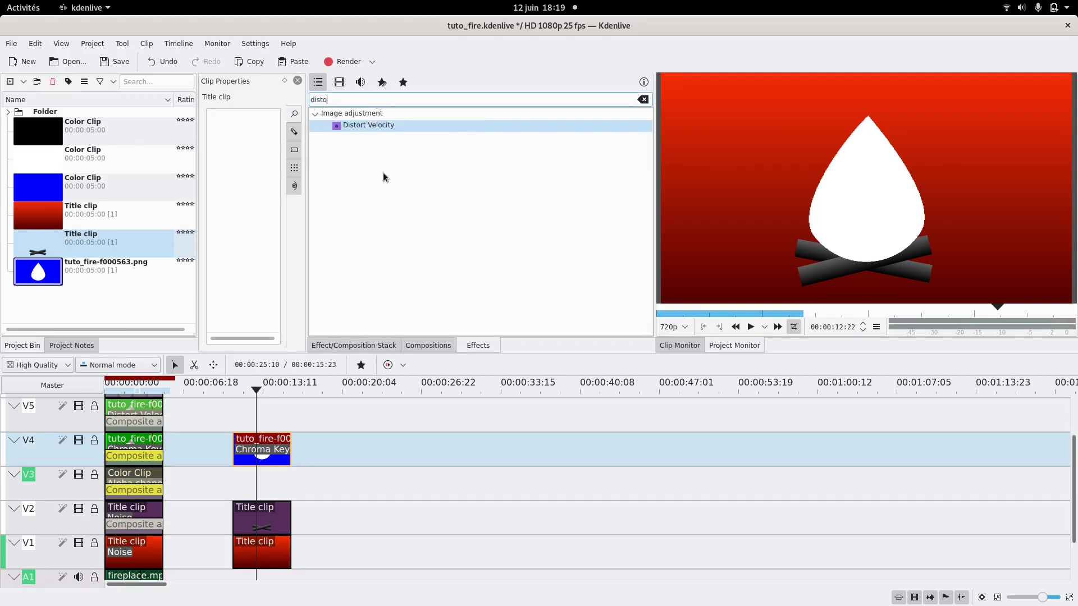
Apply Distort Velocity to the drop clip with velocity 30 and frequency lowered to 92
left_click_drag(375, 127, 266, 448)
left_click(266, 447)
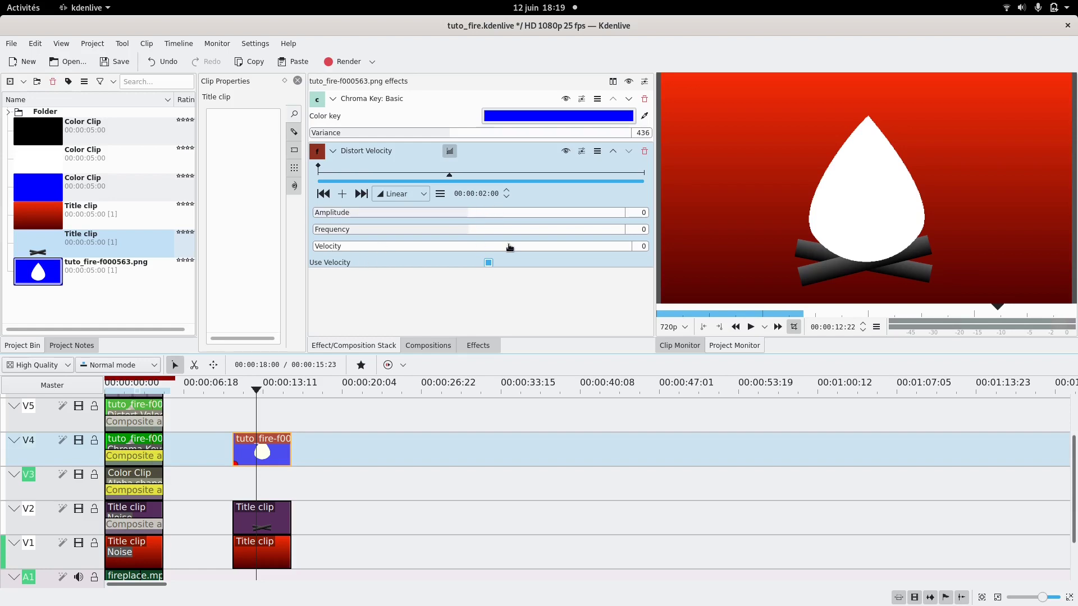
left_click(483, 216)
left_click(481, 230)
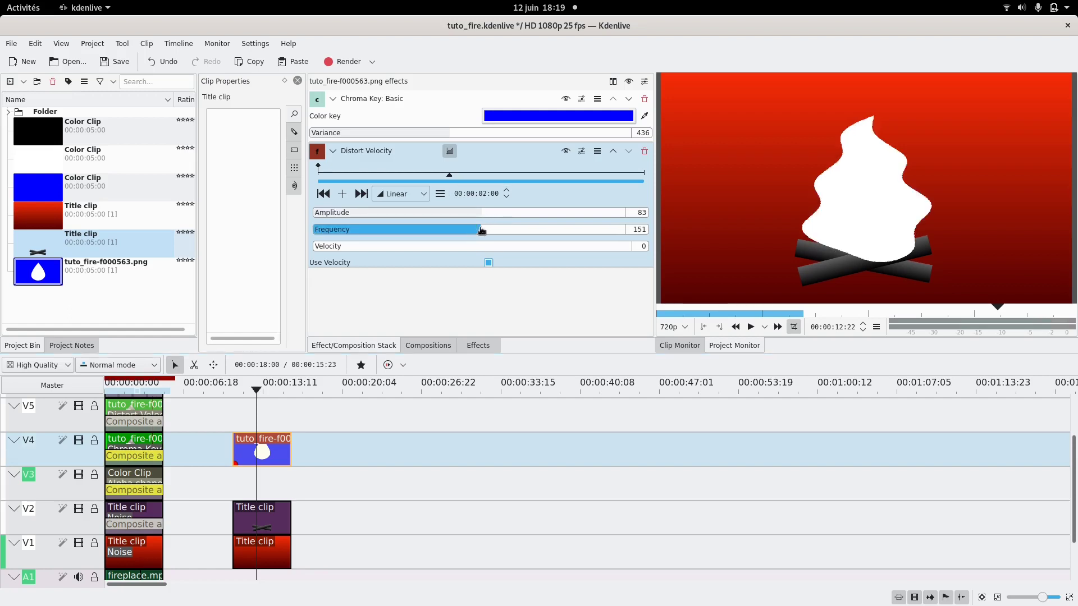
left_click_drag(335, 250, 339, 249)
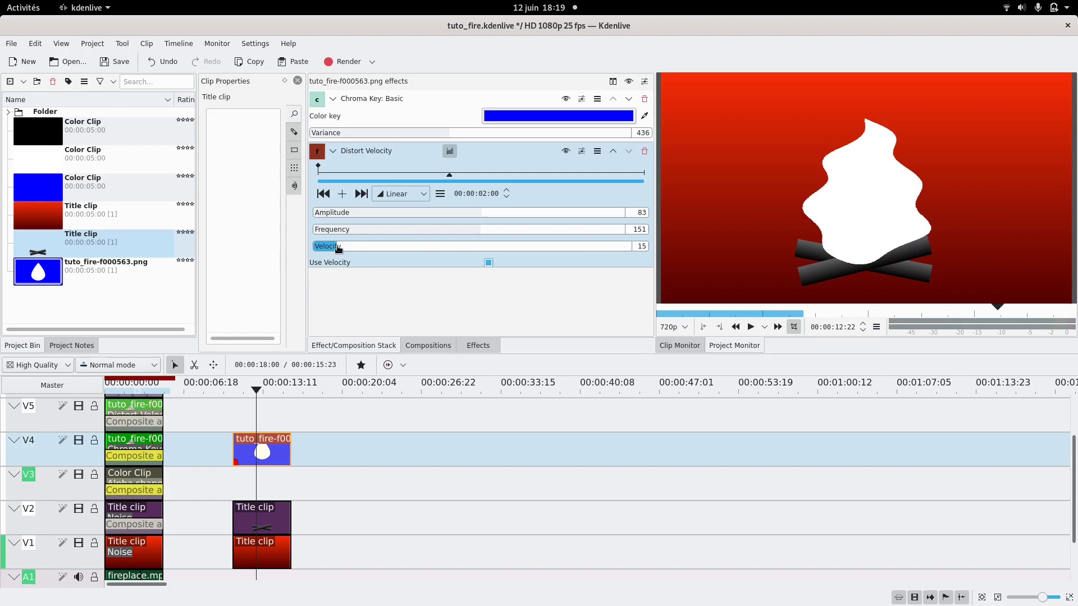
left_click(361, 249)
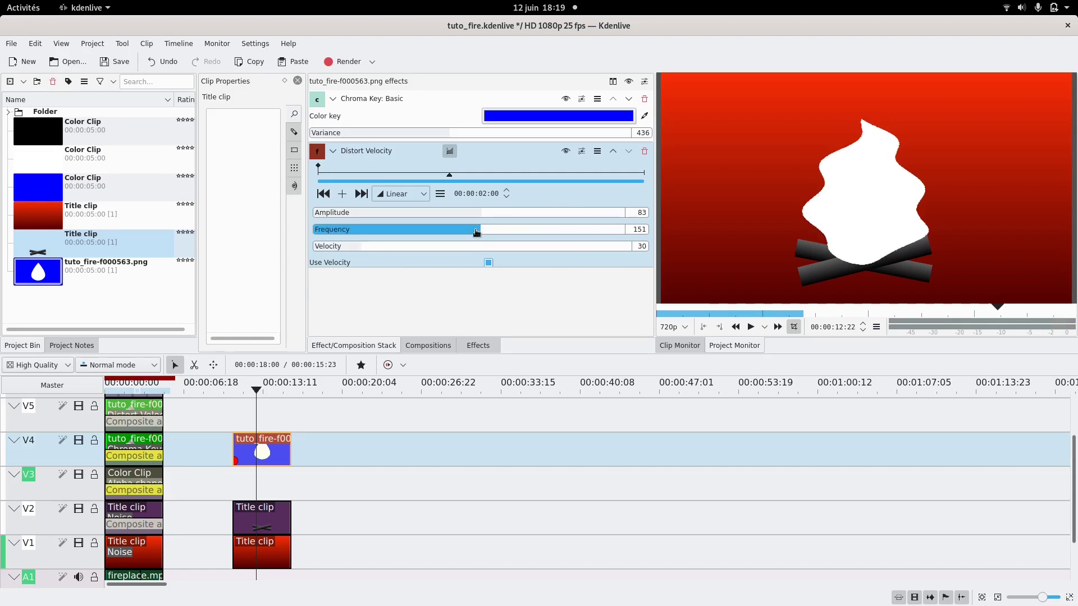
left_click_drag(477, 234, 475, 233)
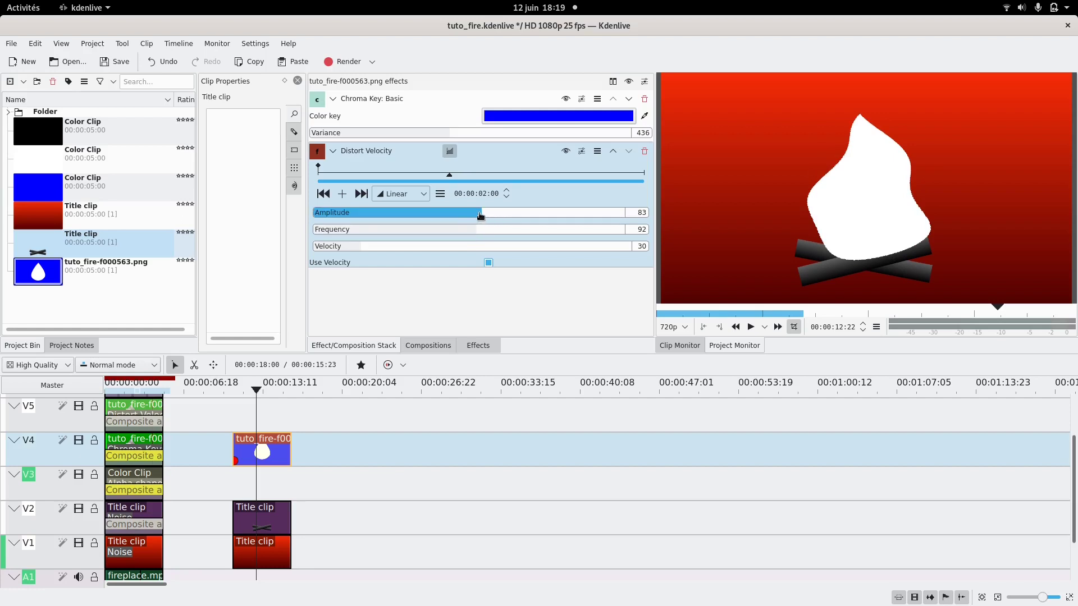
Preview the flame and lower the distortion amplitude to 43
left_click(237, 418)
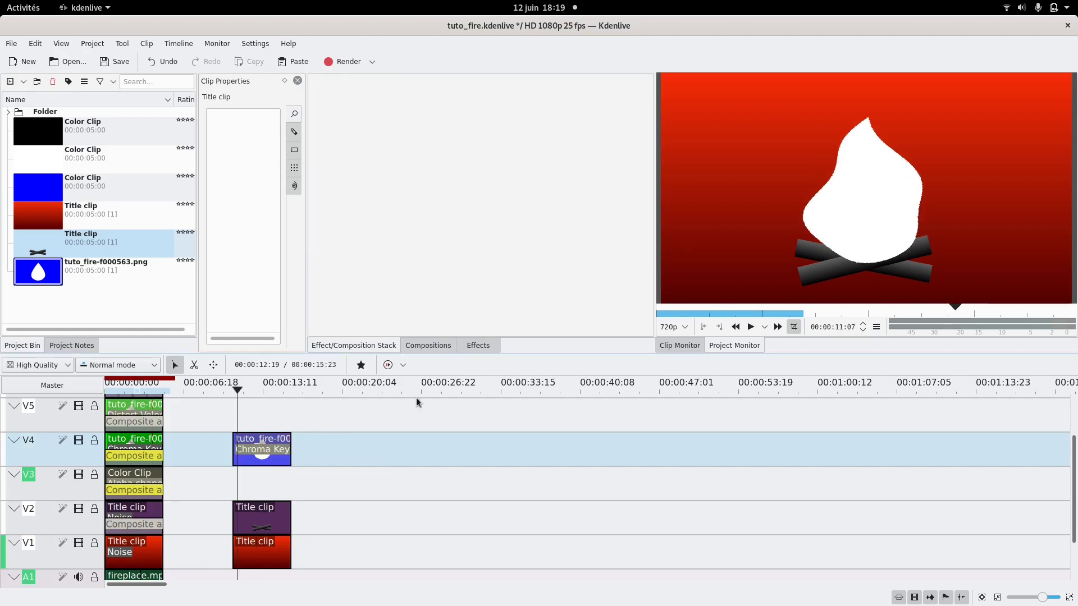
left_click(751, 327)
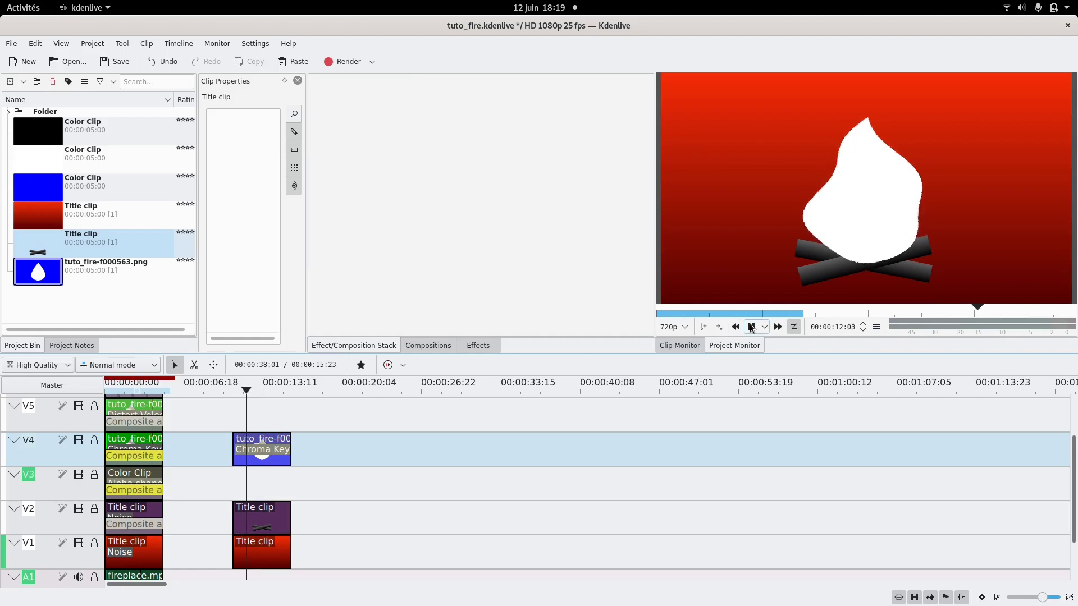
left_click(751, 326)
left_click(262, 446)
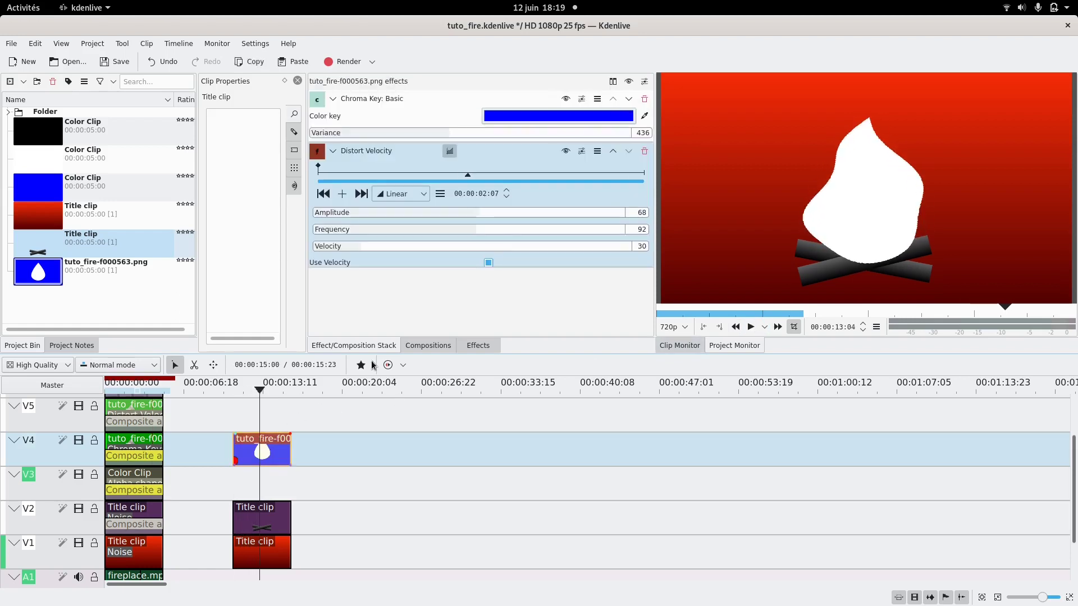
left_click(476, 216)
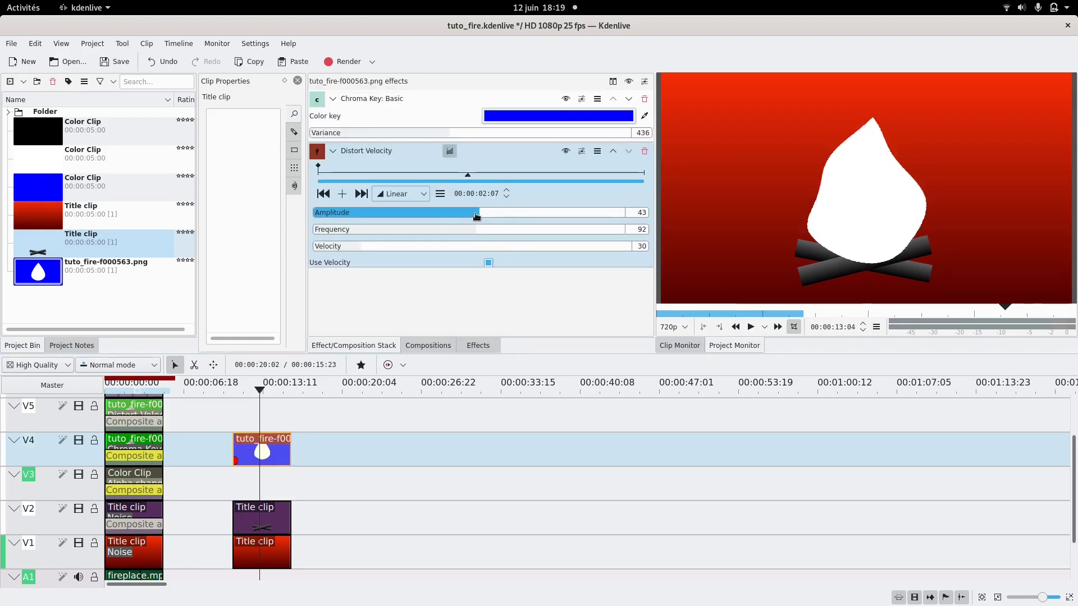
left_click(237, 416)
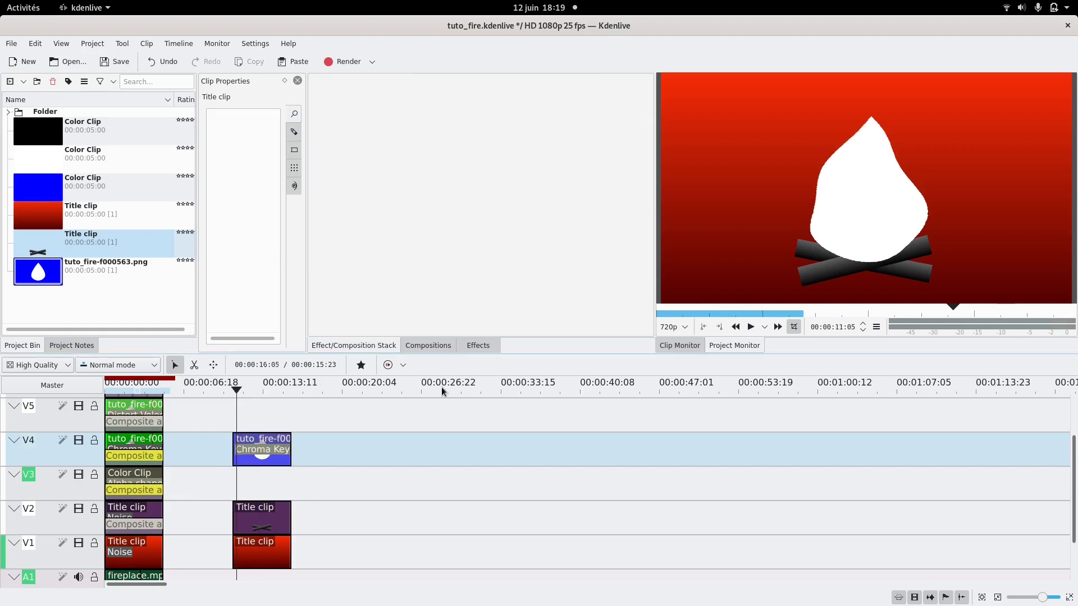
left_click(751, 327)
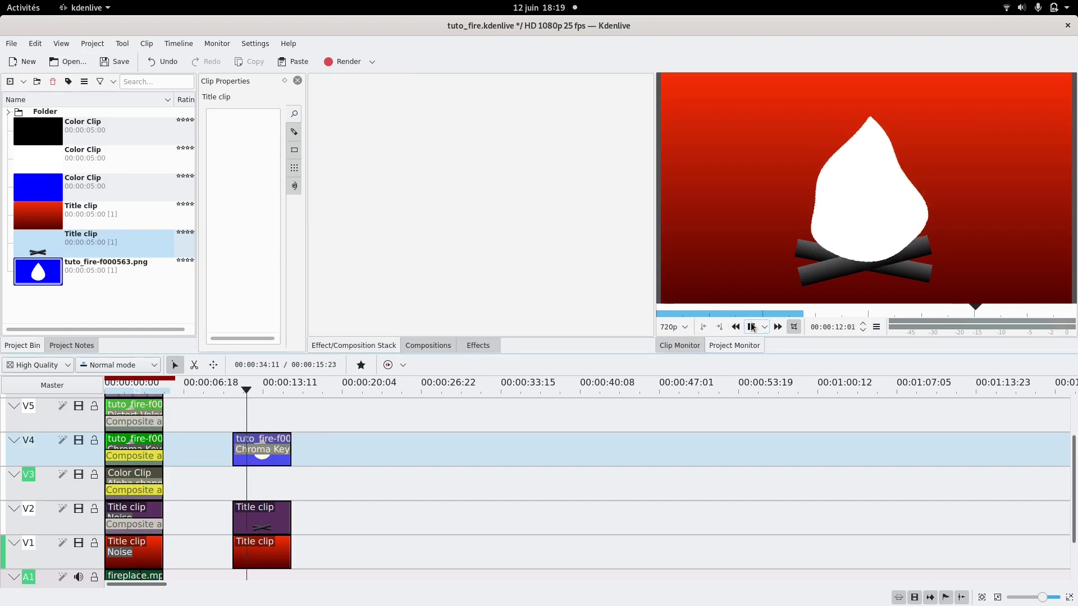
left_click(751, 327)
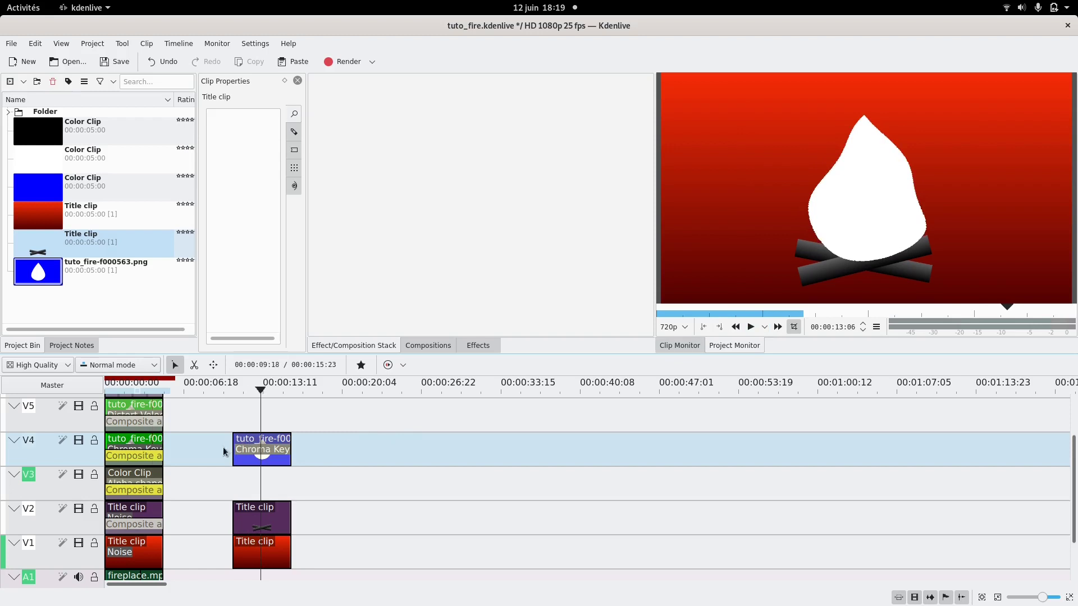
Copy the V4 flame clip and paste a duplicate onto V5
left_click(252, 442)
key("ctrl+c")
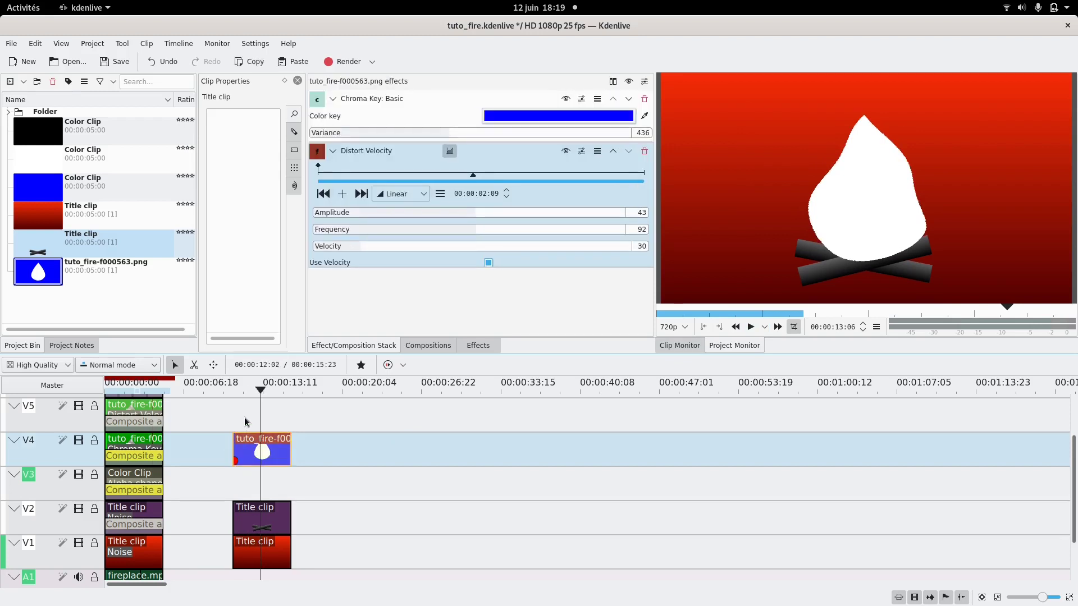
key("ctrl+v")
Align the V5 copy with V4 and add a Composite and transform composition between them
scroll(267, 421, "up", 1)
scroll(266, 421, "up", 1)
left_click_drag(271, 476, 234, 475)
left_click(264, 480)
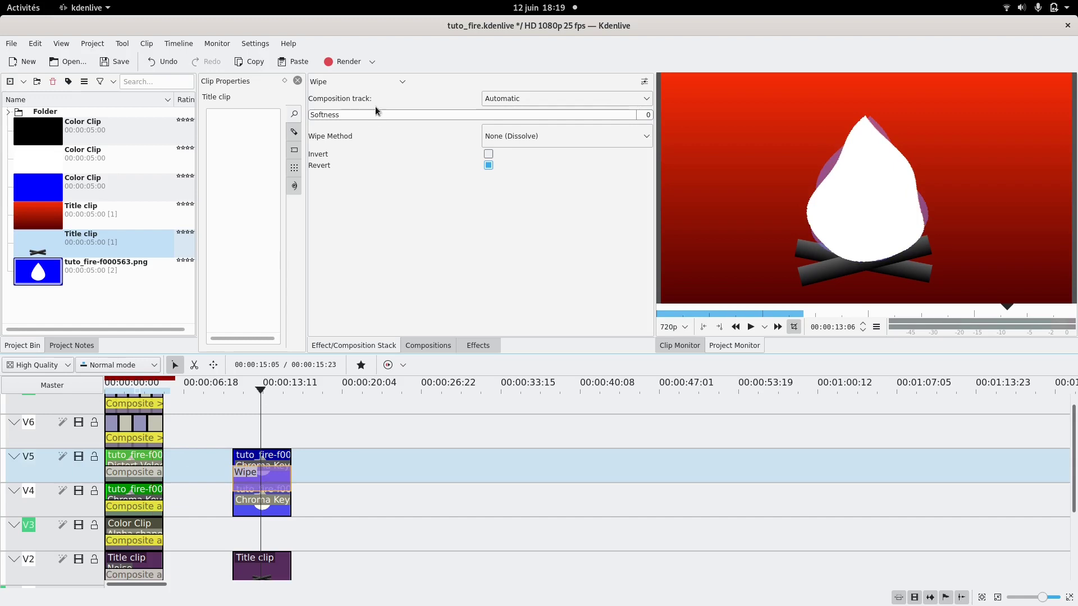
left_click(377, 83)
scroll(373, 97, "up", 10)
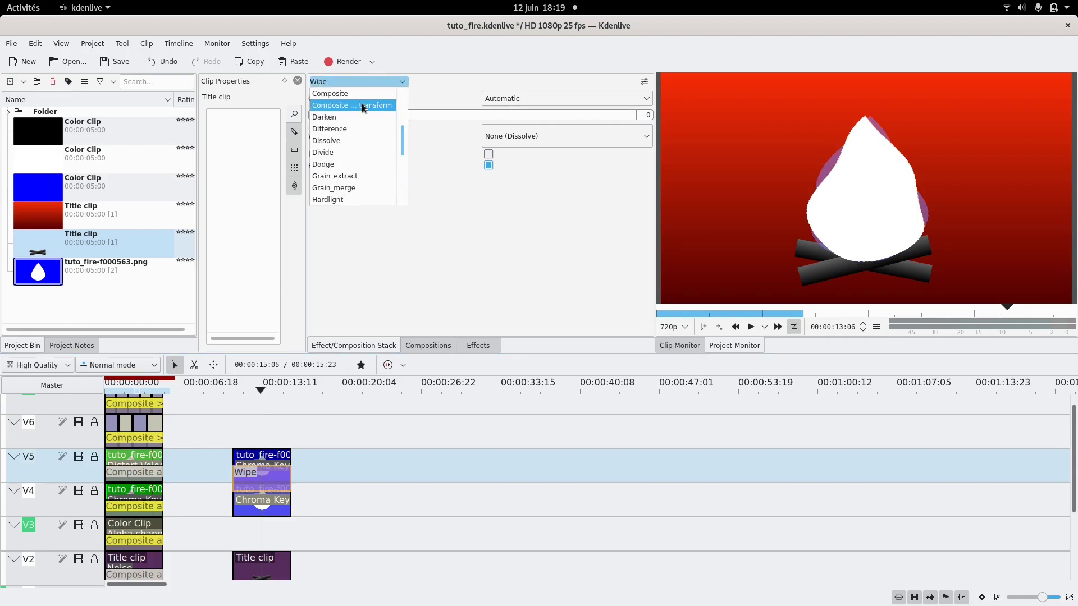
left_click(555, 211)
Set compositing to Destination out, rotation 180, and shift the frame up-right
scroll(359, 82, "up", 1)
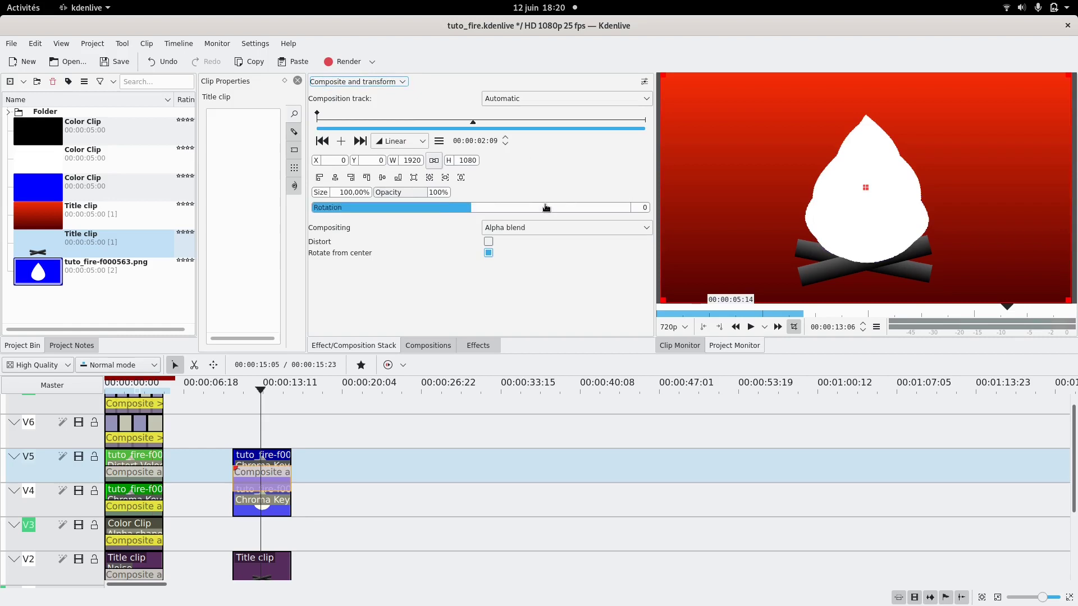
left_click(527, 232)
scroll(523, 292, "down", 5)
left_click(524, 349)
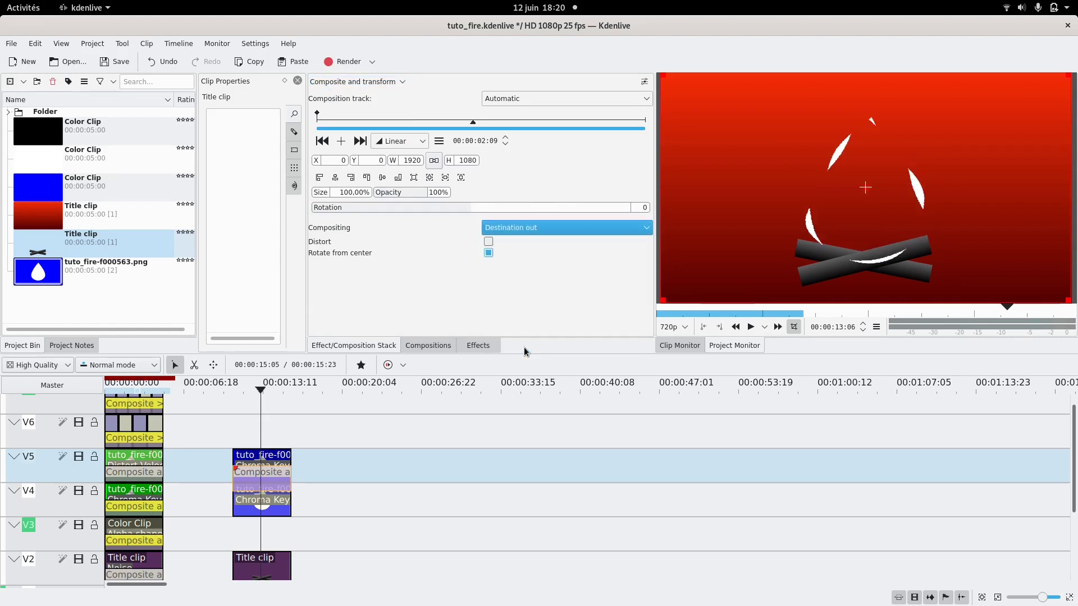
left_click(563, 209)
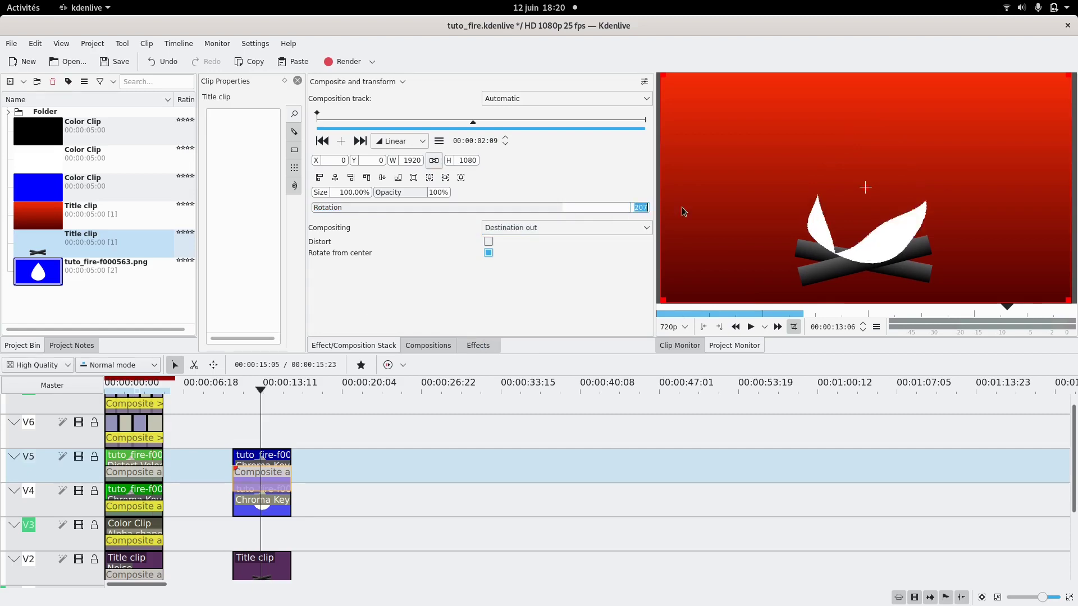
type("180")
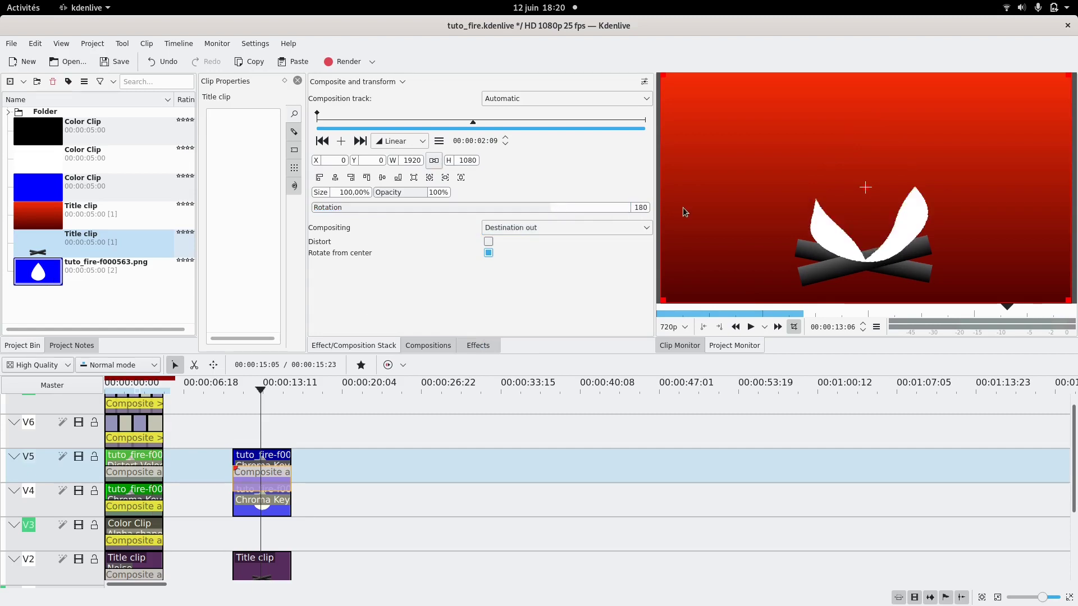
left_click_drag(864, 183, 892, 126)
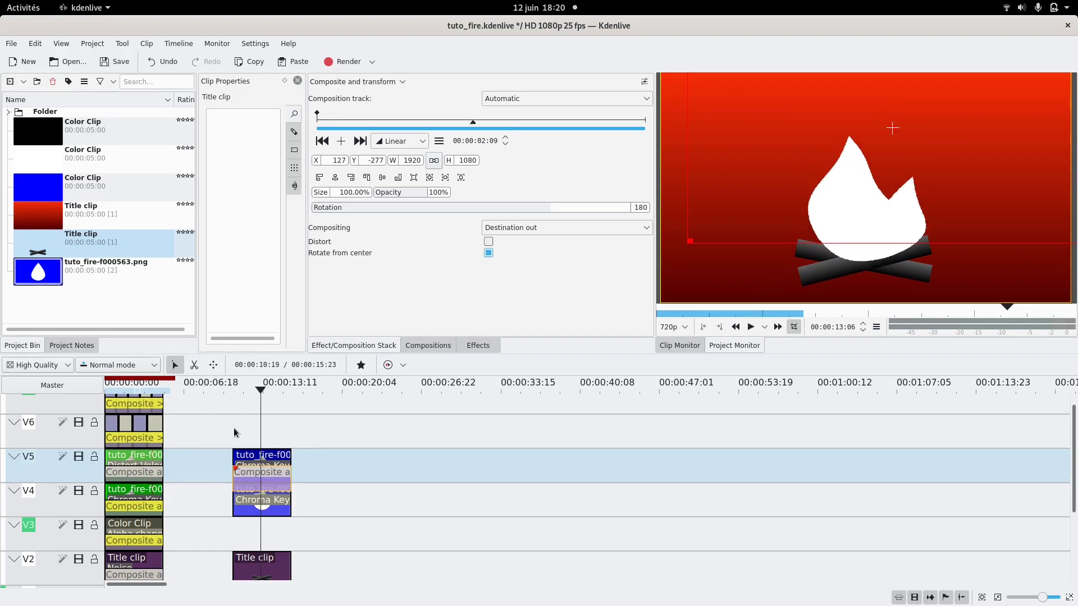
Play back the notched flame and return the playhead over the clips
left_click(233, 428)
left_click(750, 327)
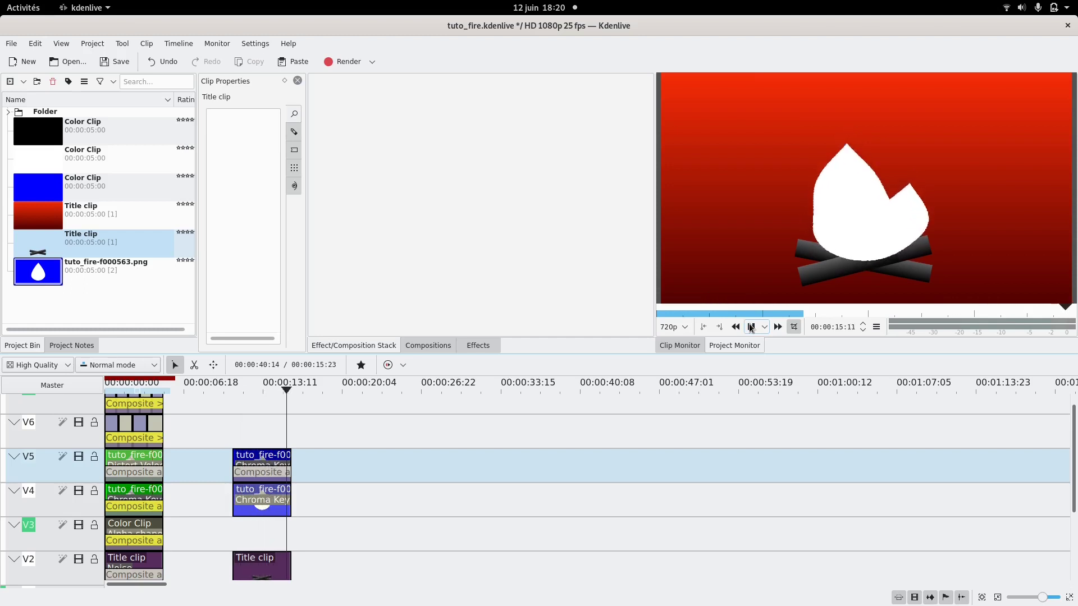
left_click(751, 328)
left_click(268, 429)
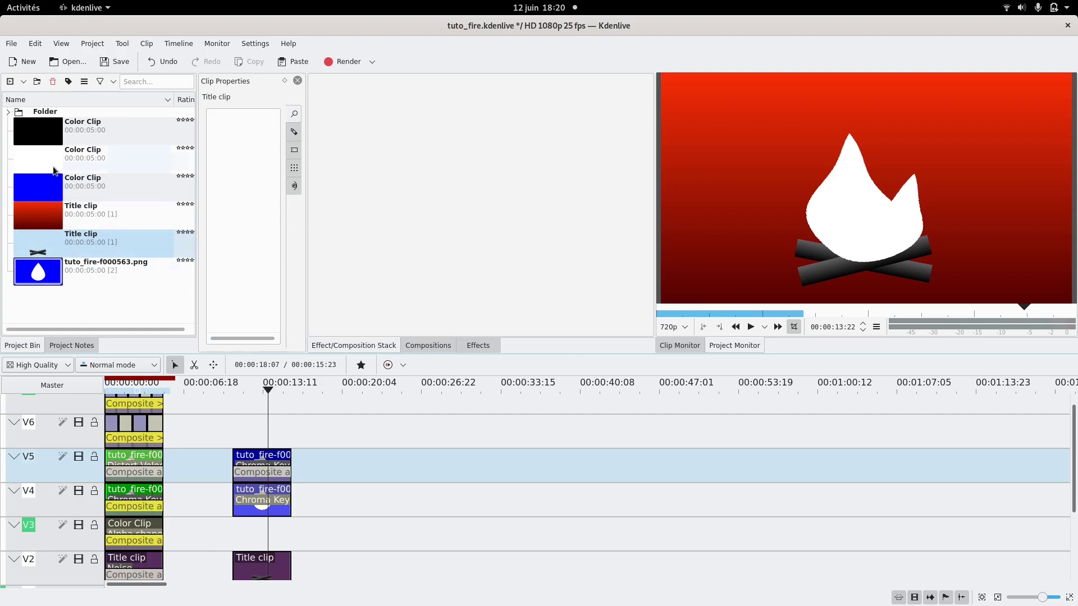
Place the white color clip on V6 and apply the Alpha shapes effect to it
left_click_drag(40, 164, 235, 449)
left_click(480, 344)
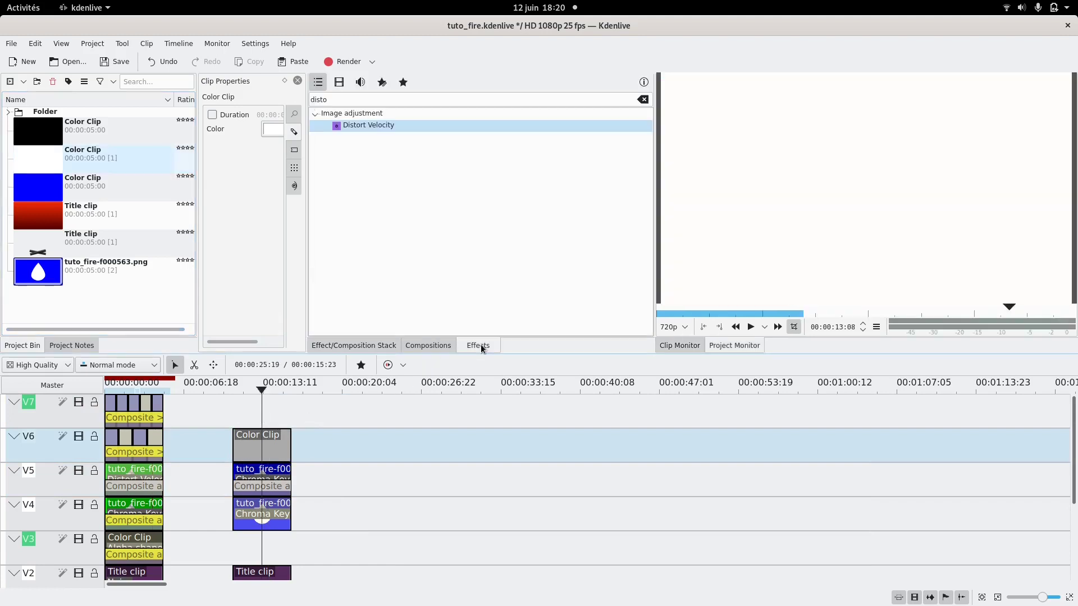
double_click(371, 97)
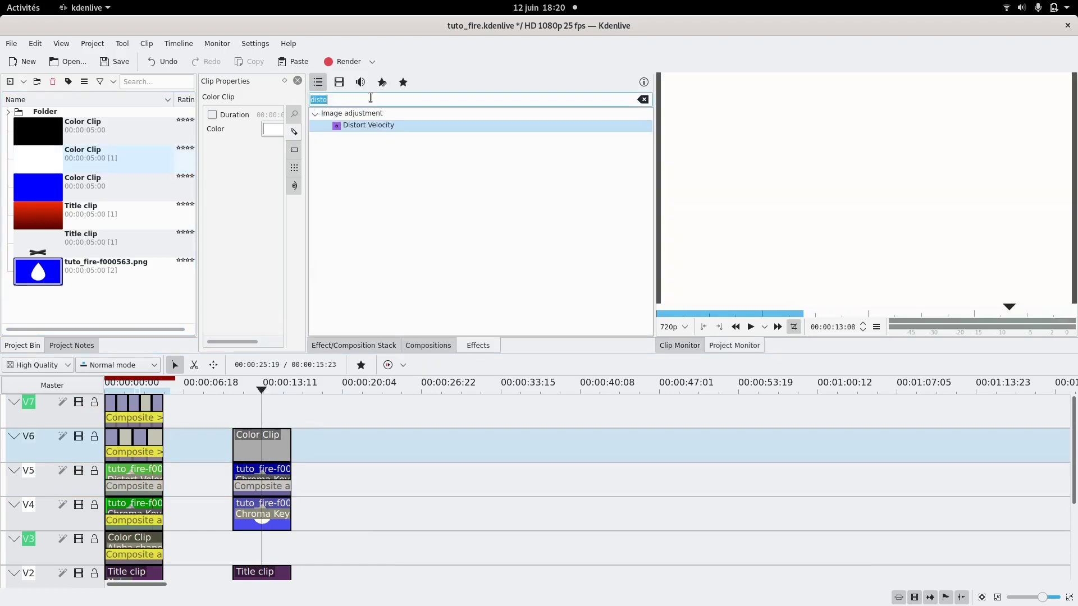
type("al")
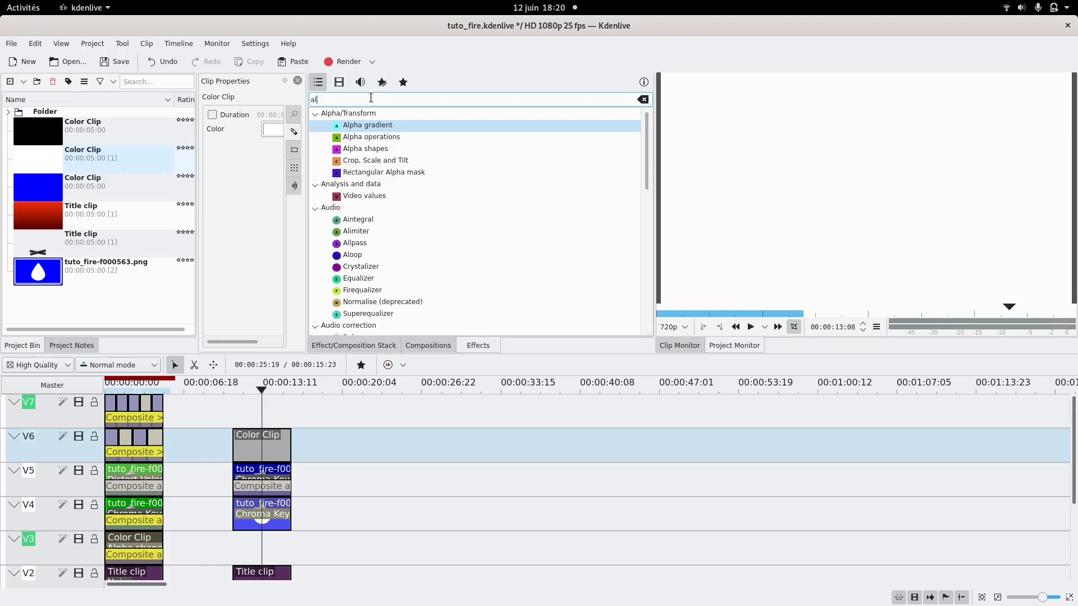
type("pha")
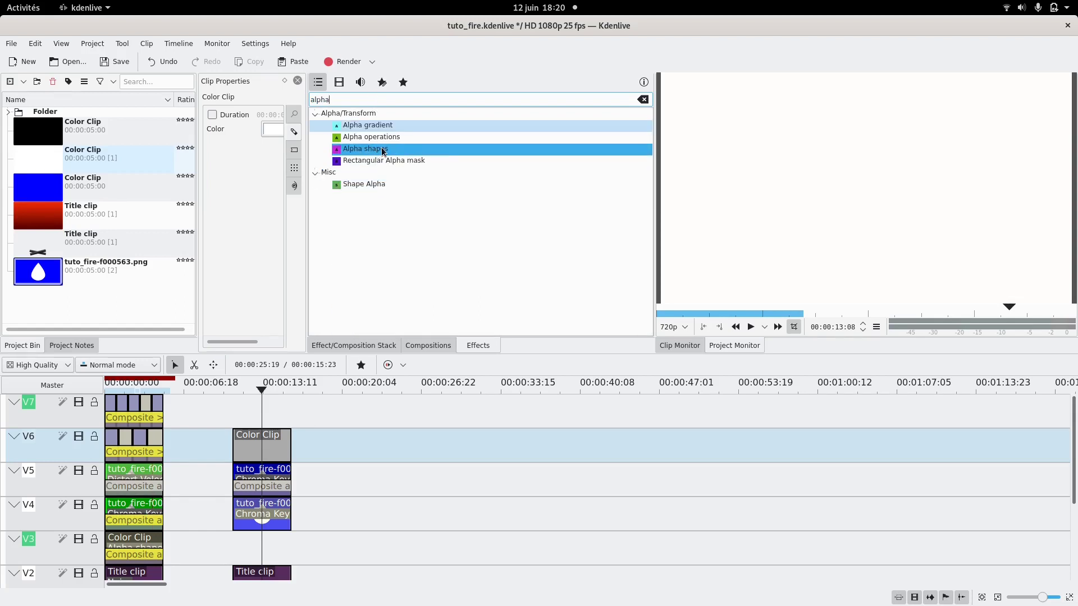
left_click_drag(380, 152, 269, 449)
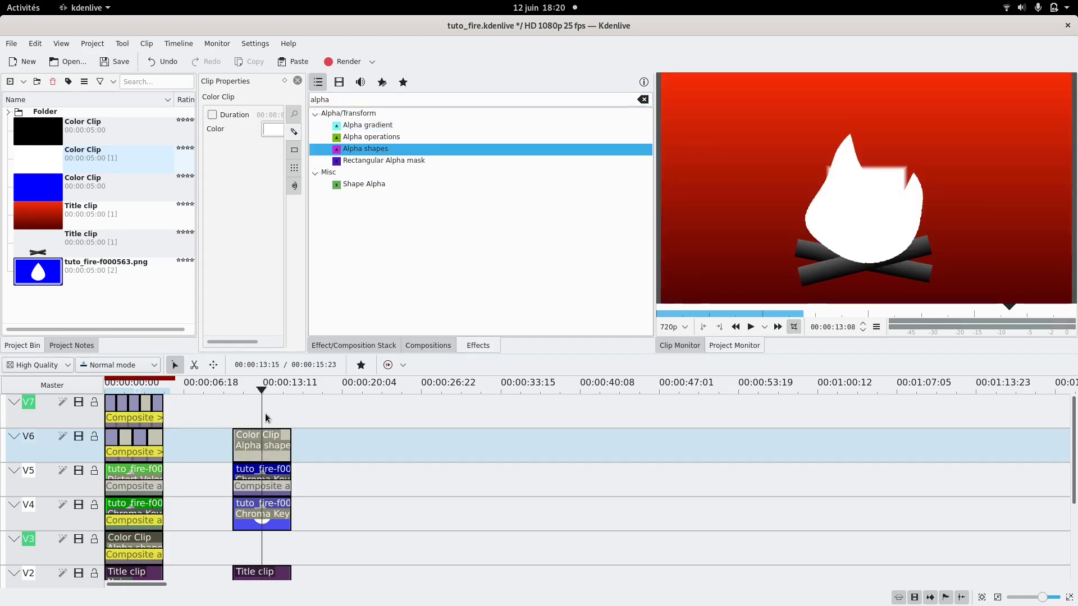
left_click(286, 431)
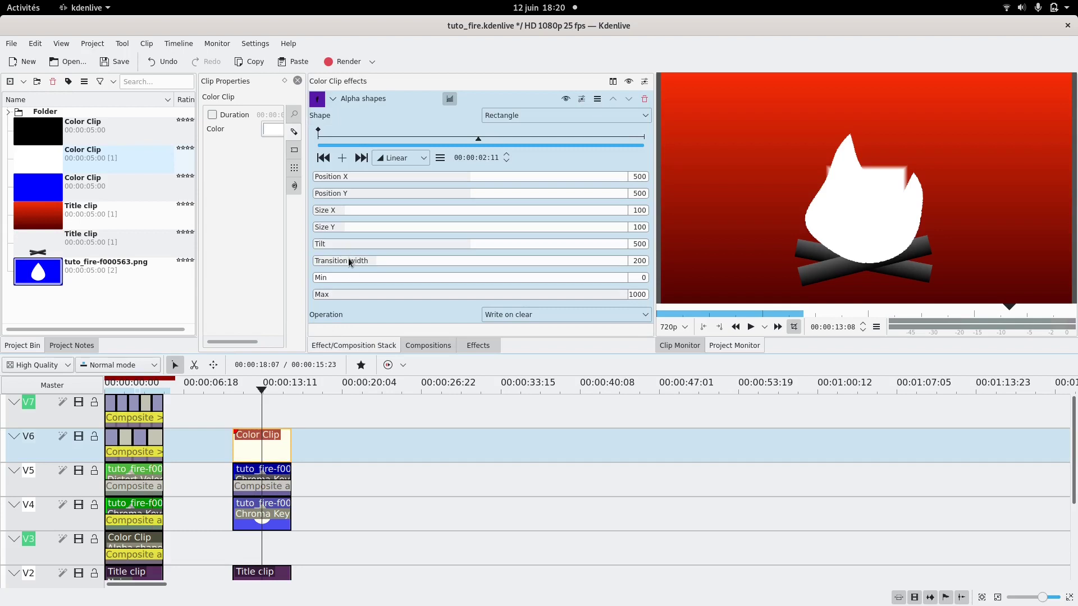
Make the mask a hard-edged Ellipse with transition width 0 and a smaller size
left_click(552, 117)
left_click(524, 141)
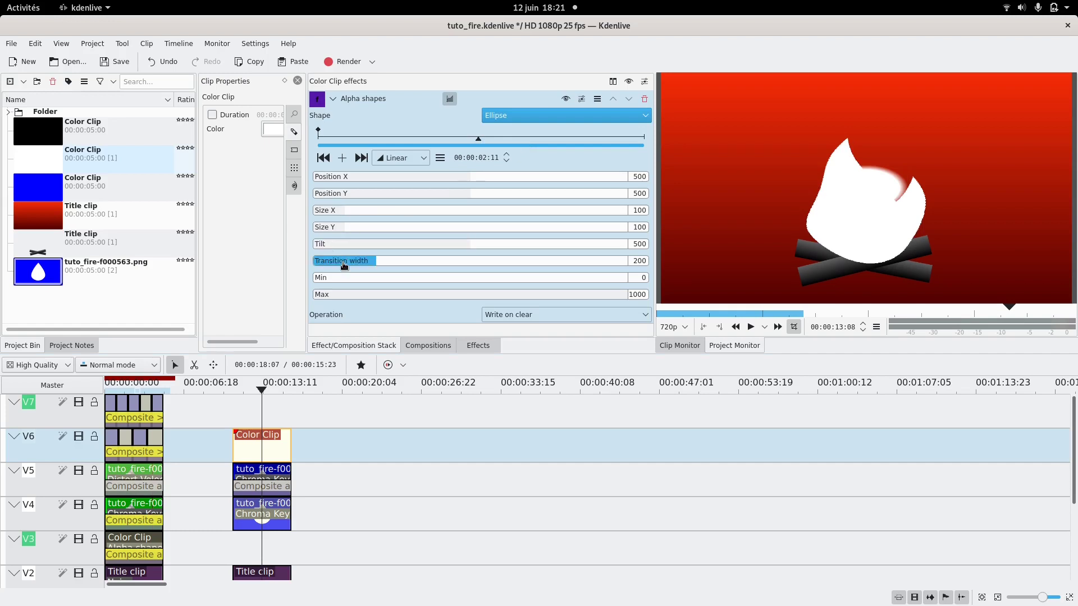
left_click_drag(345, 265, 315, 265)
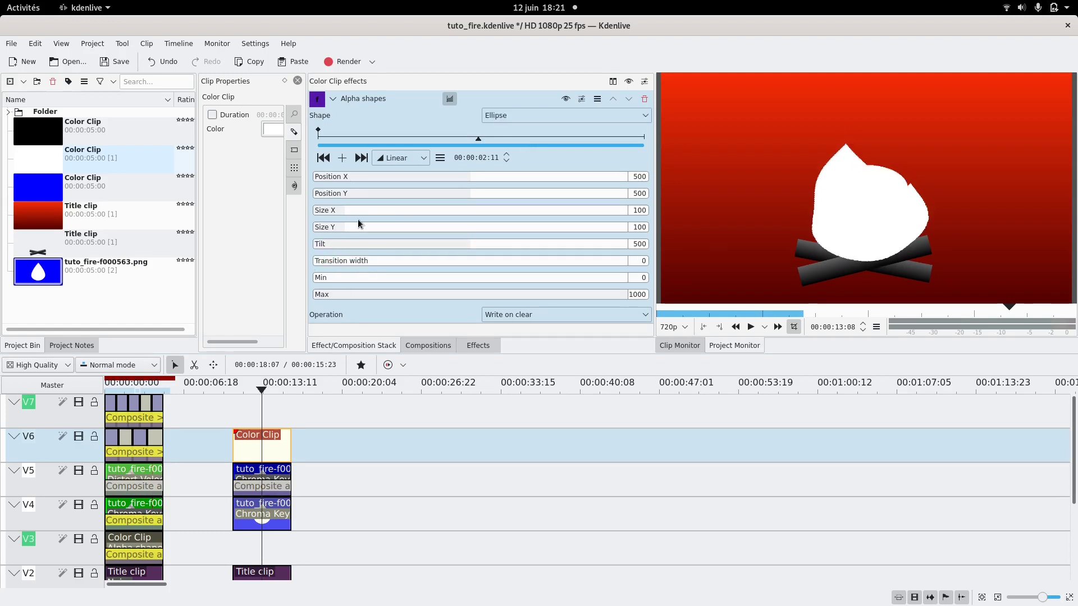
left_click(320, 212)
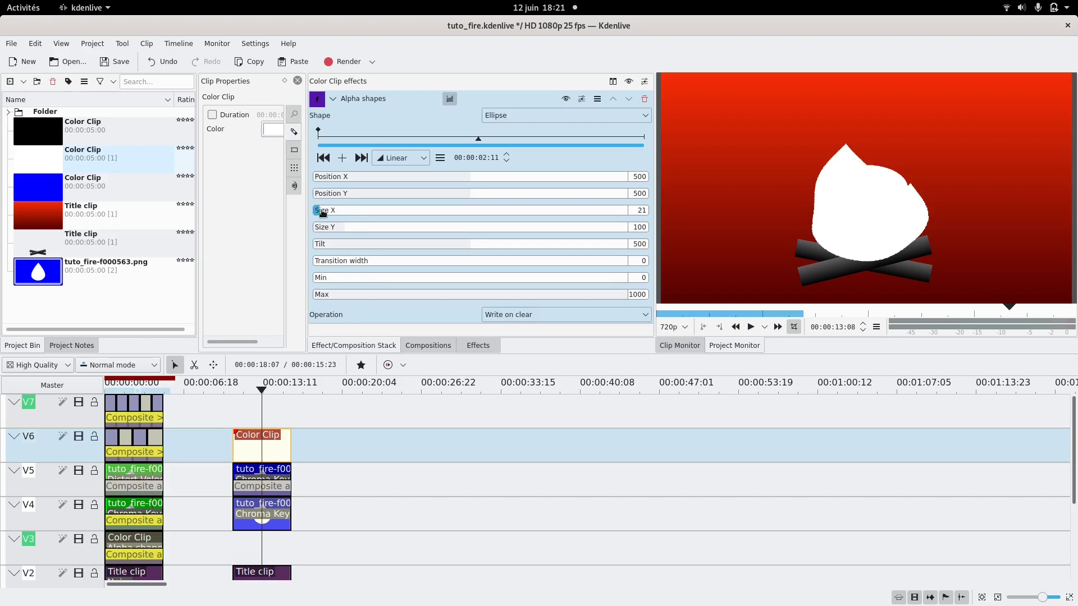
left_click(322, 228)
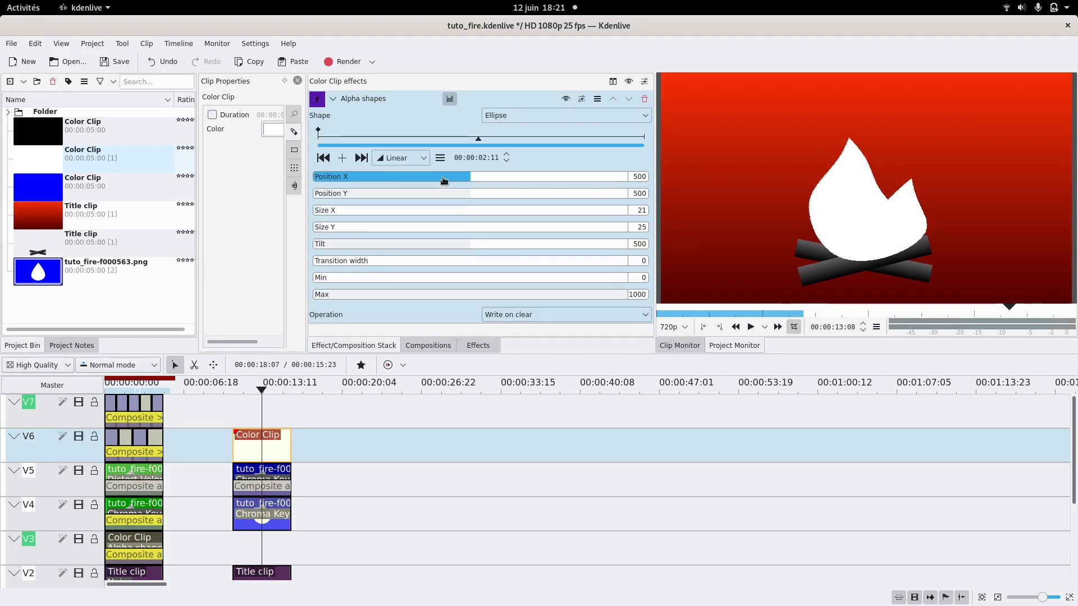
Move the ellipse mask to position 446, 289 and narrow its width further
left_click(421, 194)
left_click(405, 195)
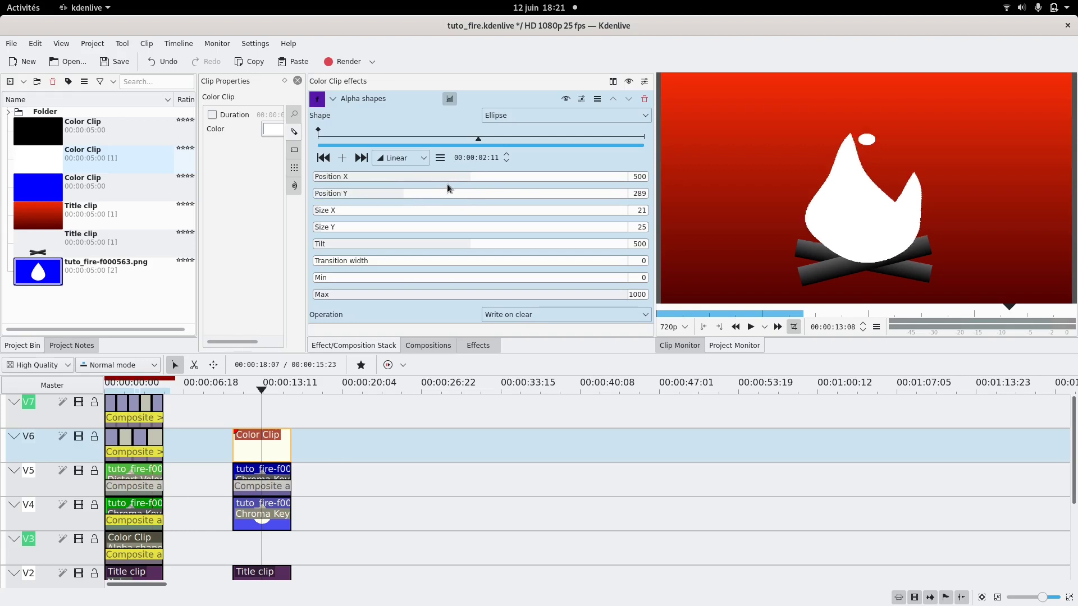
left_click(455, 178)
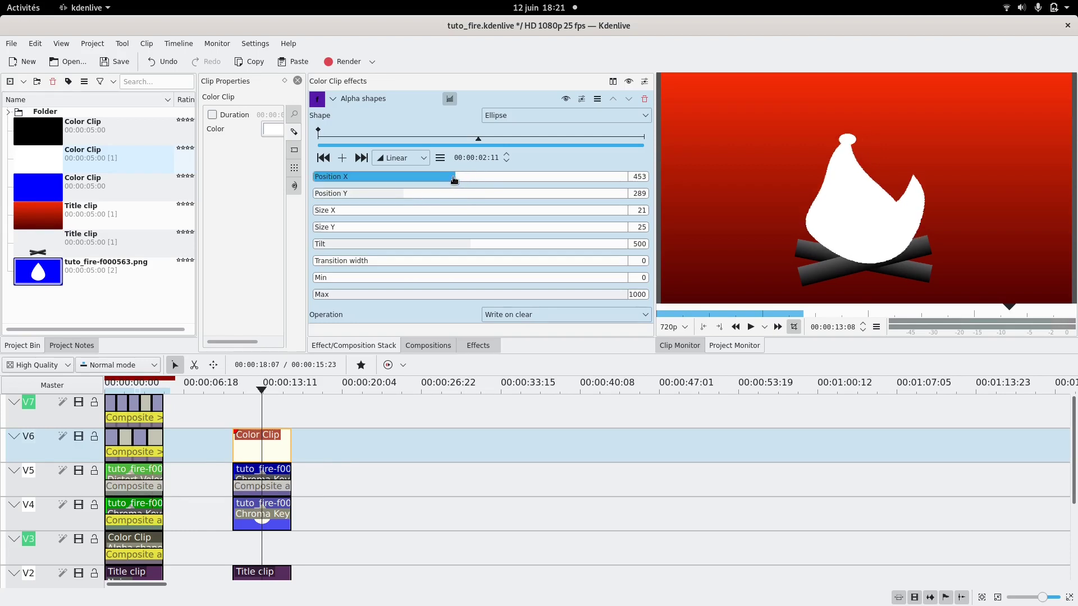
left_click(453, 178)
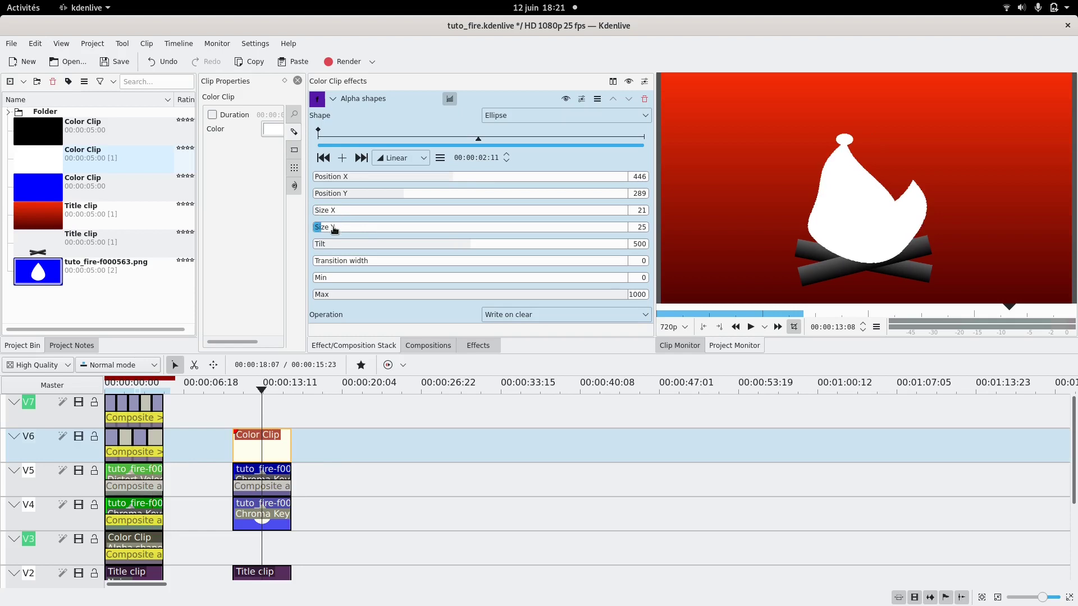
left_click(318, 212)
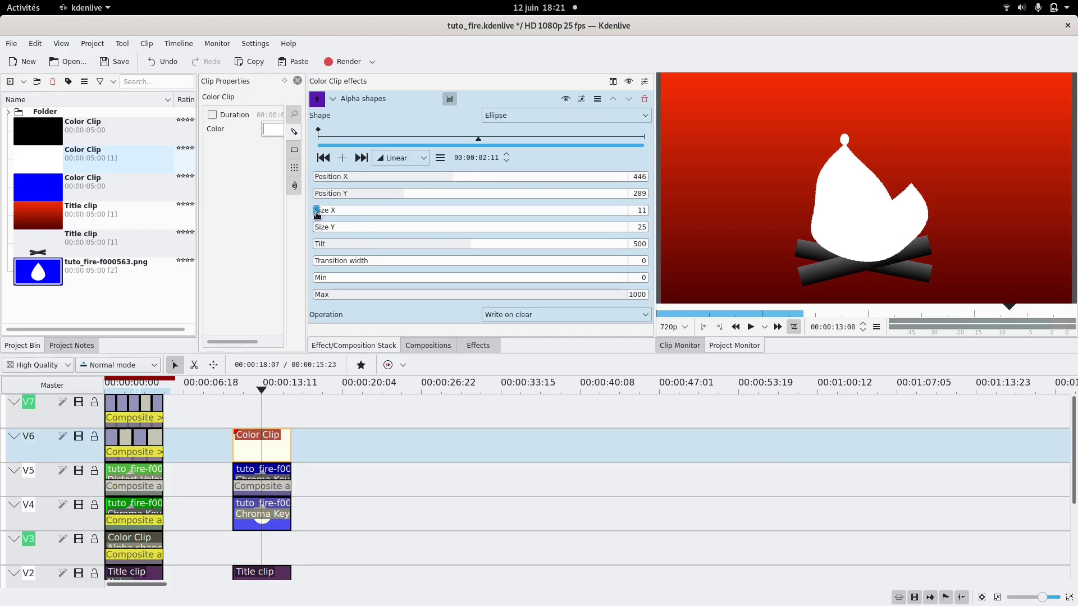
left_click(318, 212)
scroll(326, 212, "down", 1)
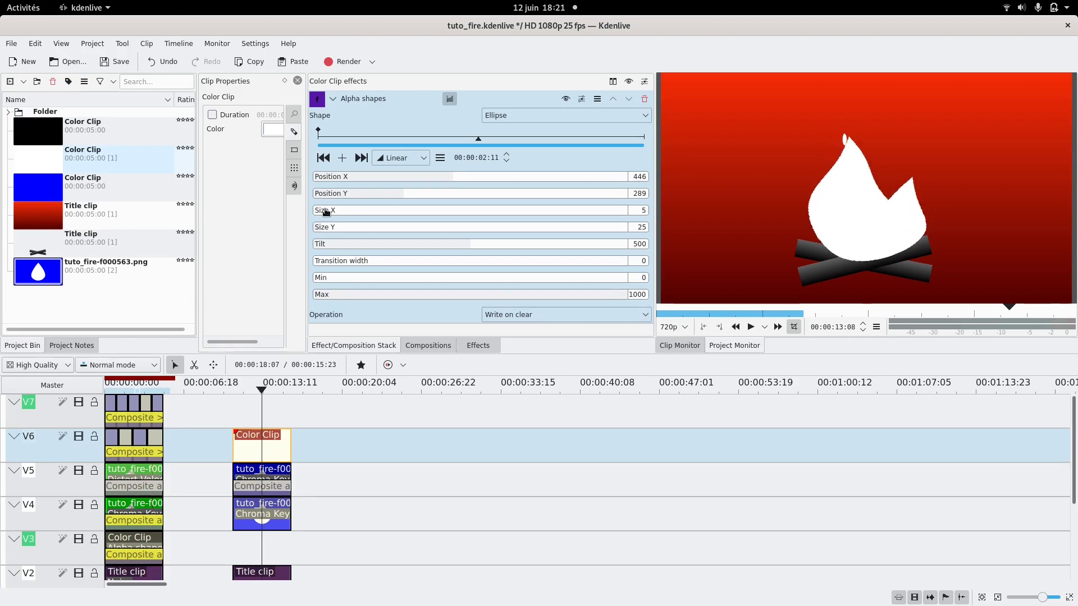
scroll(336, 231, "up", 10)
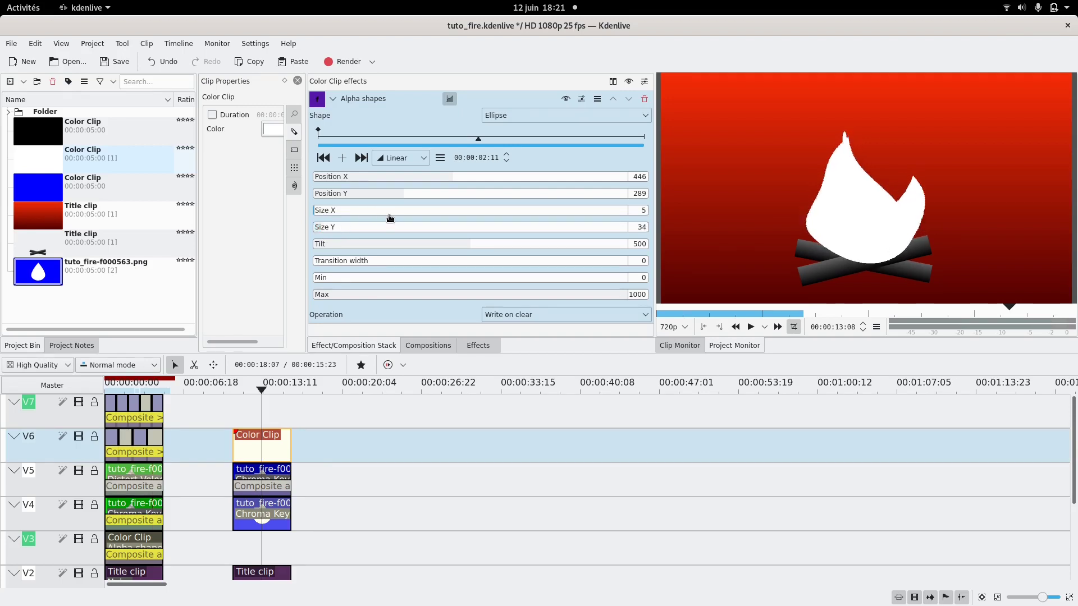
scroll(403, 449, "up", 3, "ctrl")
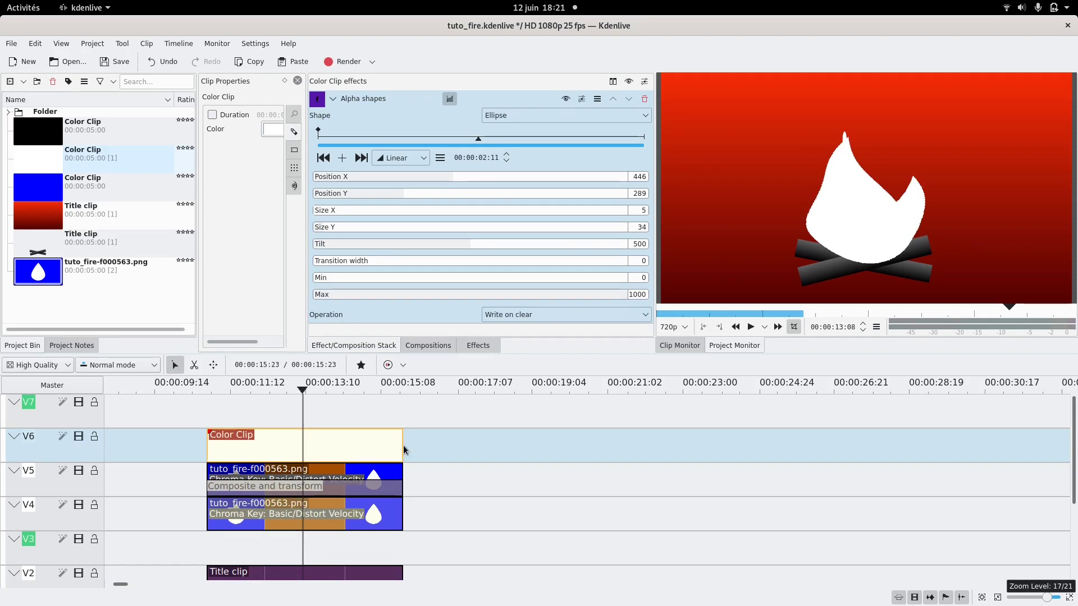
Shorten the spark clip to about one second and start the mask at 453, 332
left_click_drag(403, 449, 257, 454)
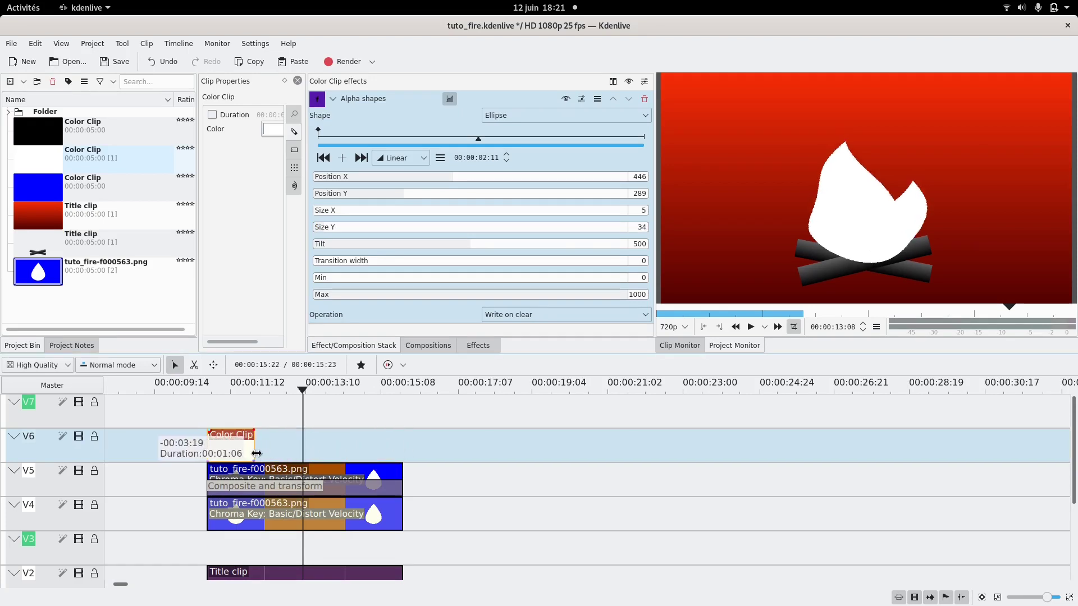
left_click(226, 446)
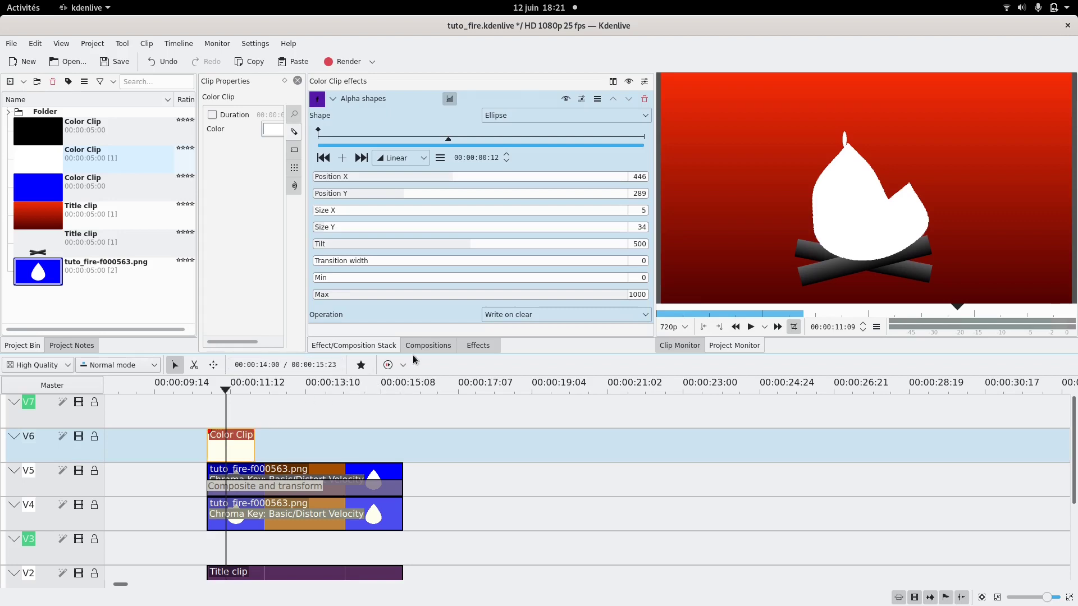
left_click(345, 144)
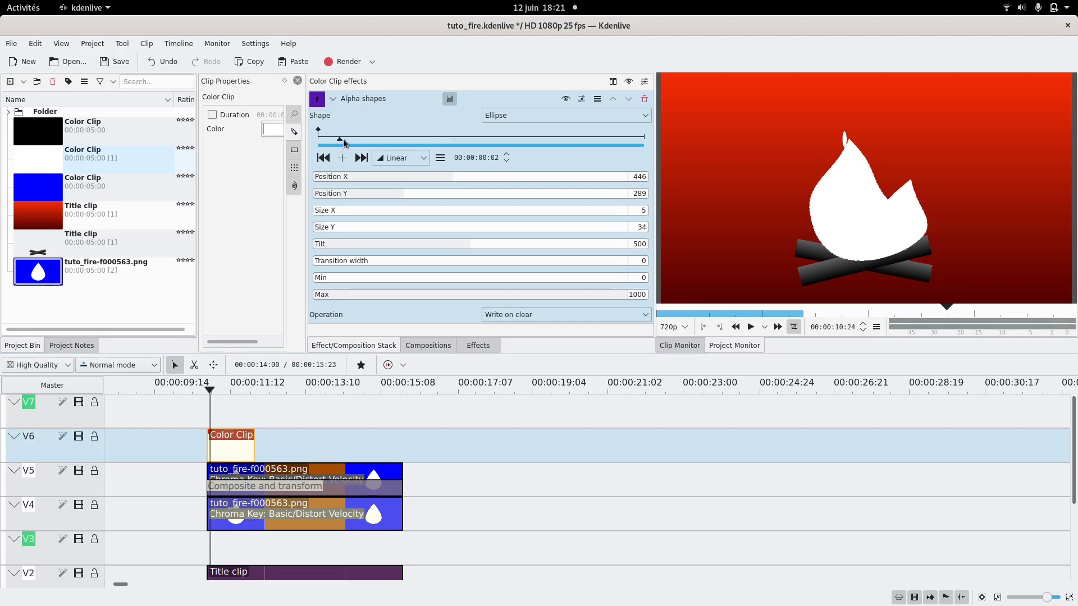
left_click(457, 178)
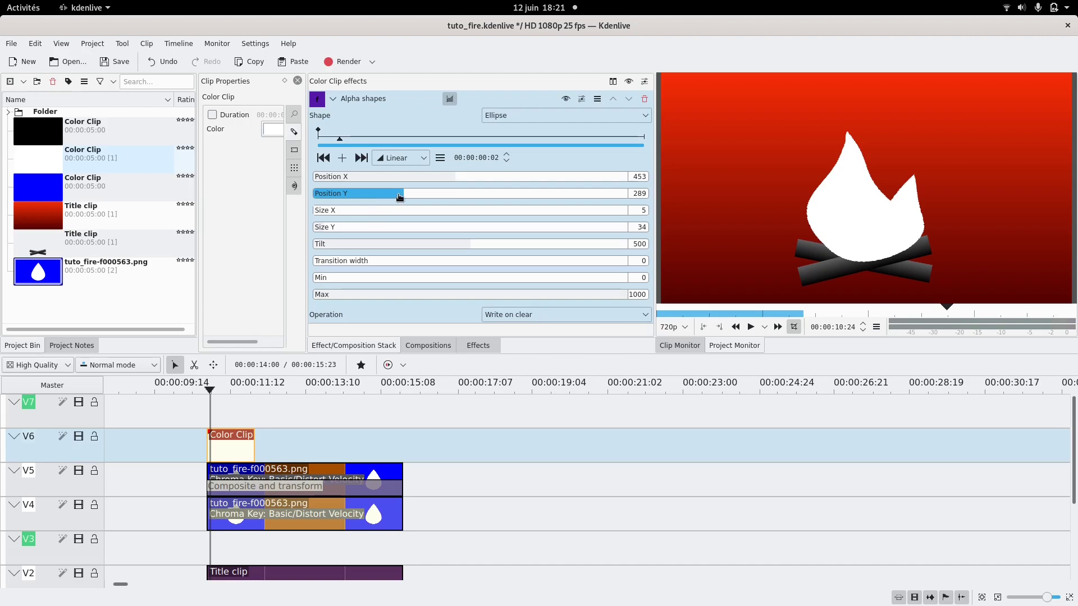
left_click(416, 197)
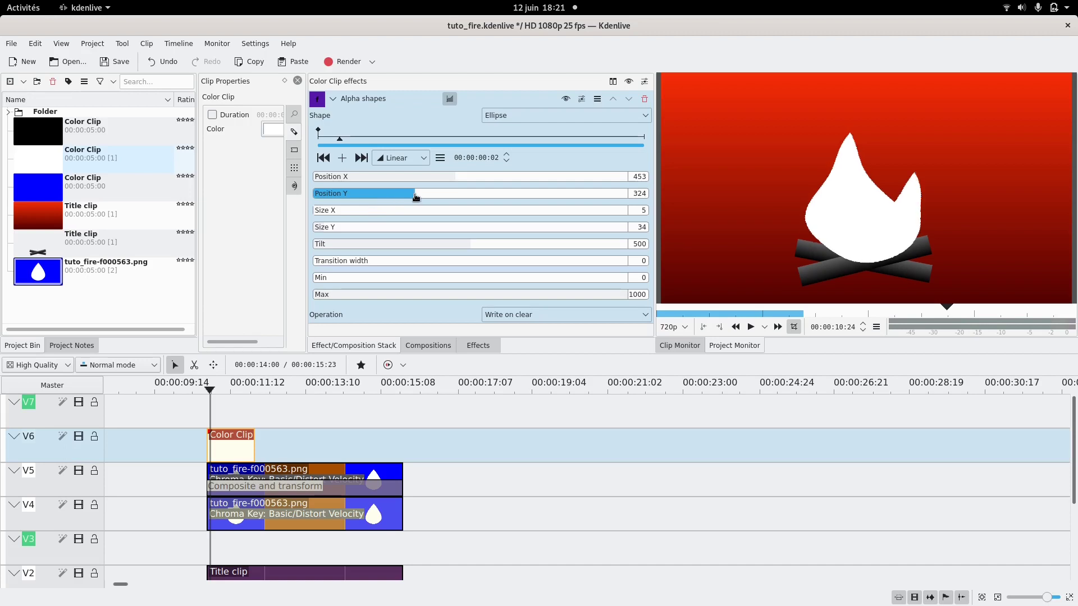
Add an end keyframe raising the spark to Y 168 with size 3 by 1
left_click(362, 158)
left_click(342, 158)
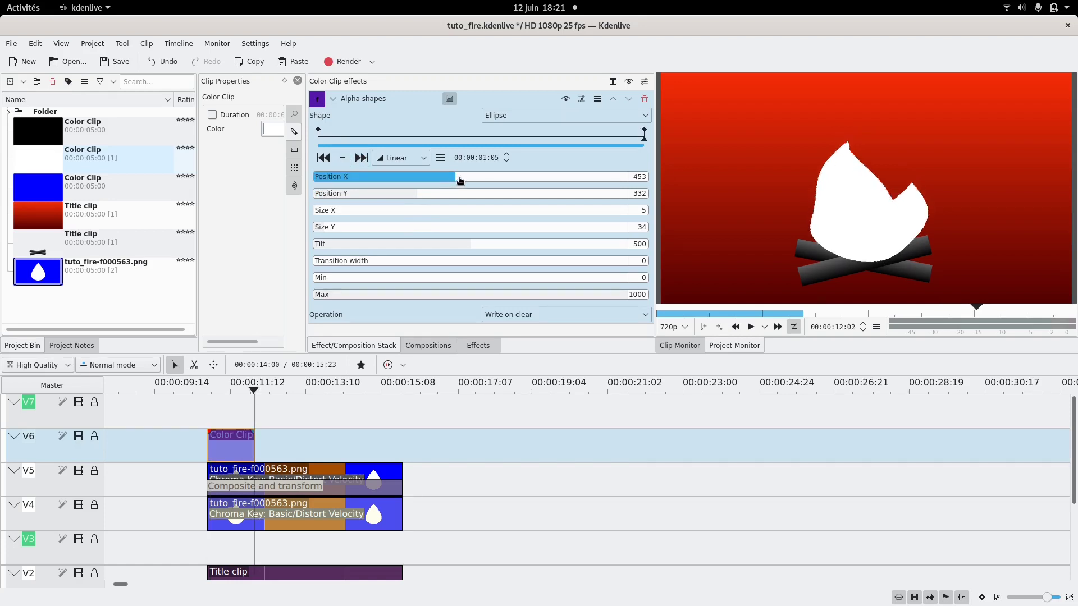
left_click(396, 196)
left_click_drag(387, 196, 365, 200)
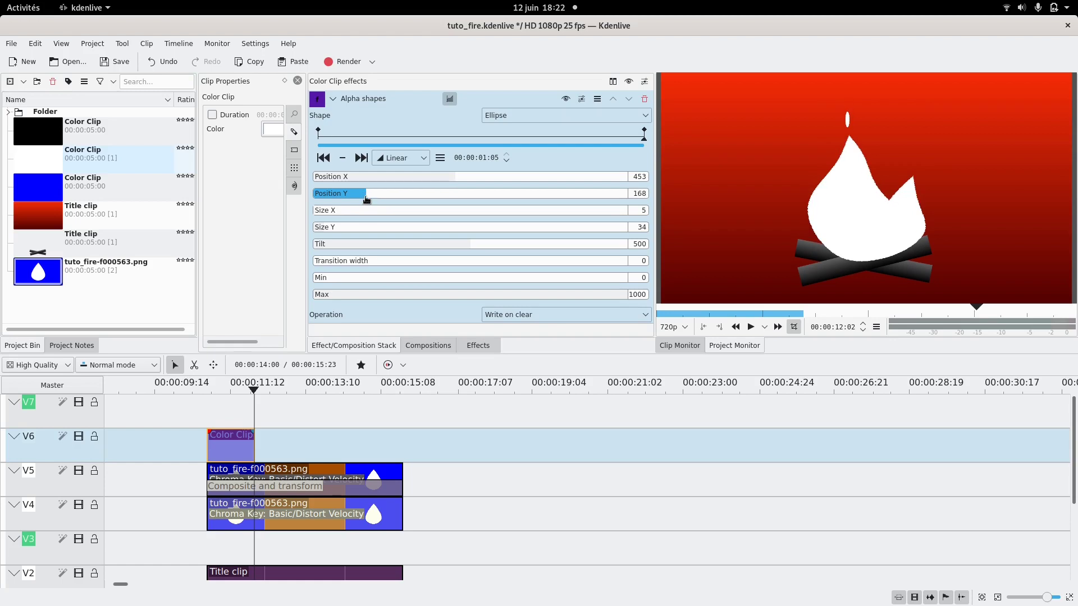
left_click_drag(322, 229, 324, 231)
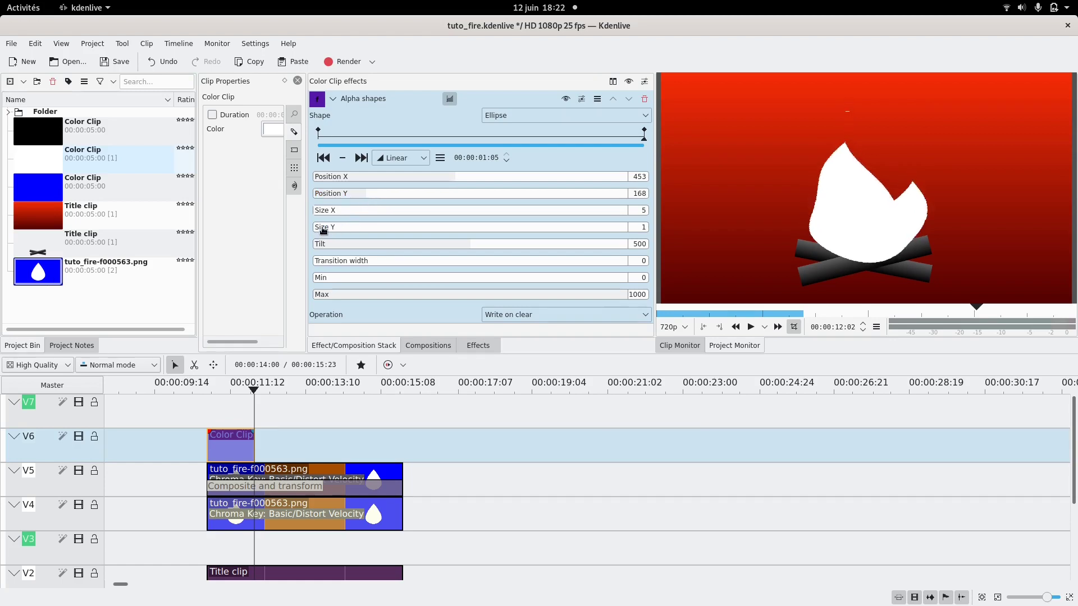
Set both keyframes to Smooth interpolation and preview the rising spark
scroll(343, 213, "down", 2)
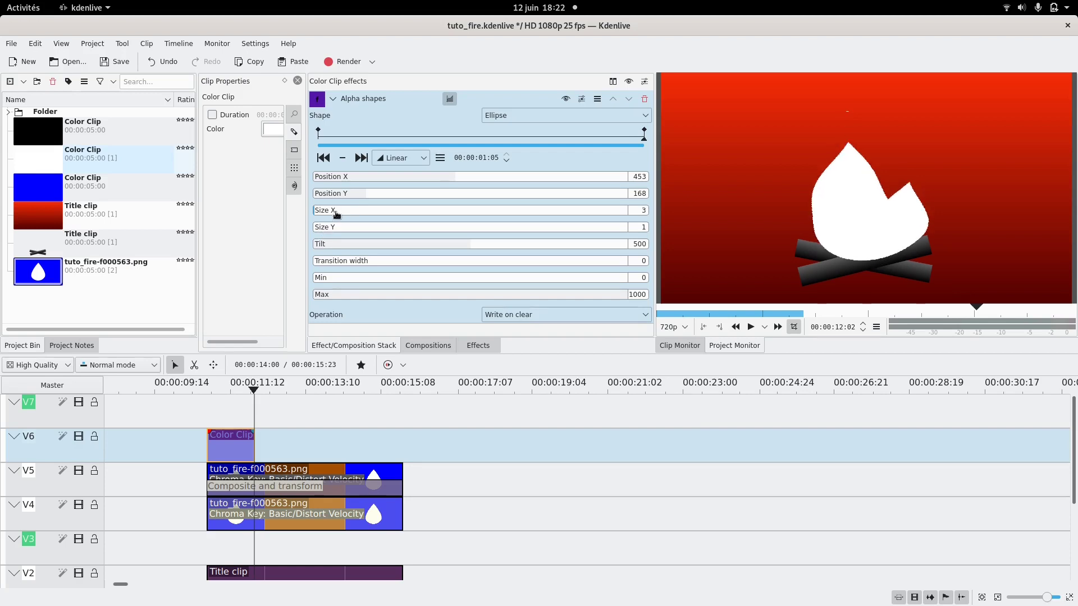
left_click(400, 157)
left_click(396, 197)
left_click(319, 156)
left_click(400, 158)
left_click(396, 198)
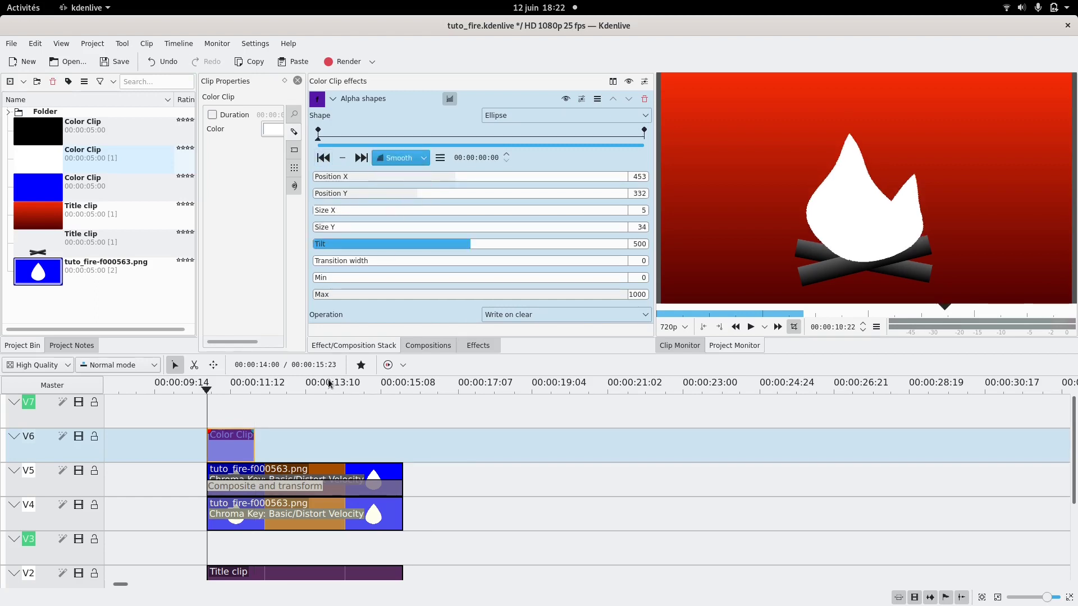
left_click(207, 418)
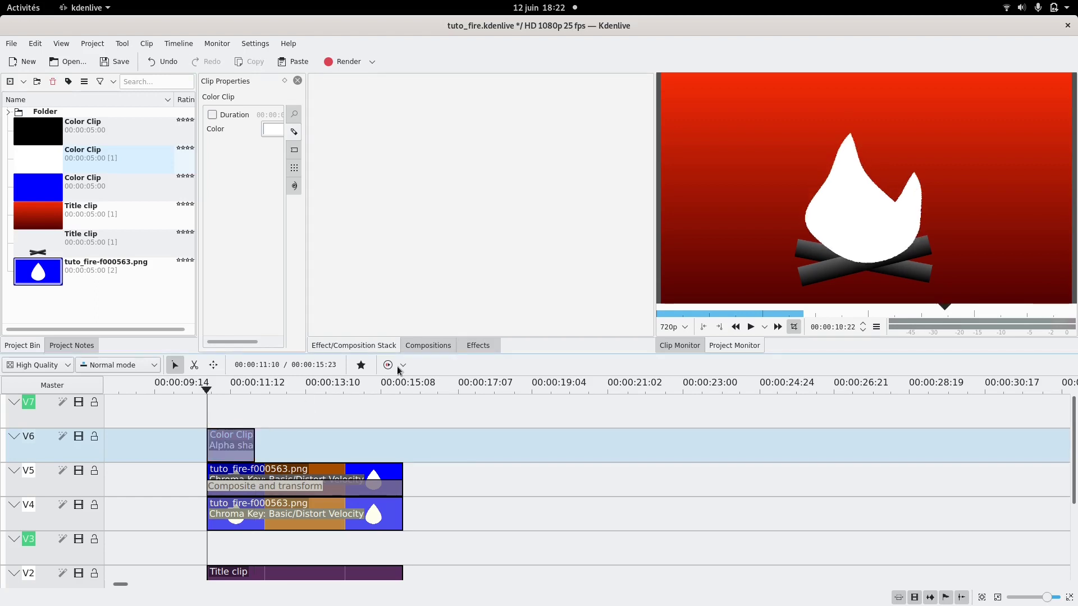
left_click(751, 327)
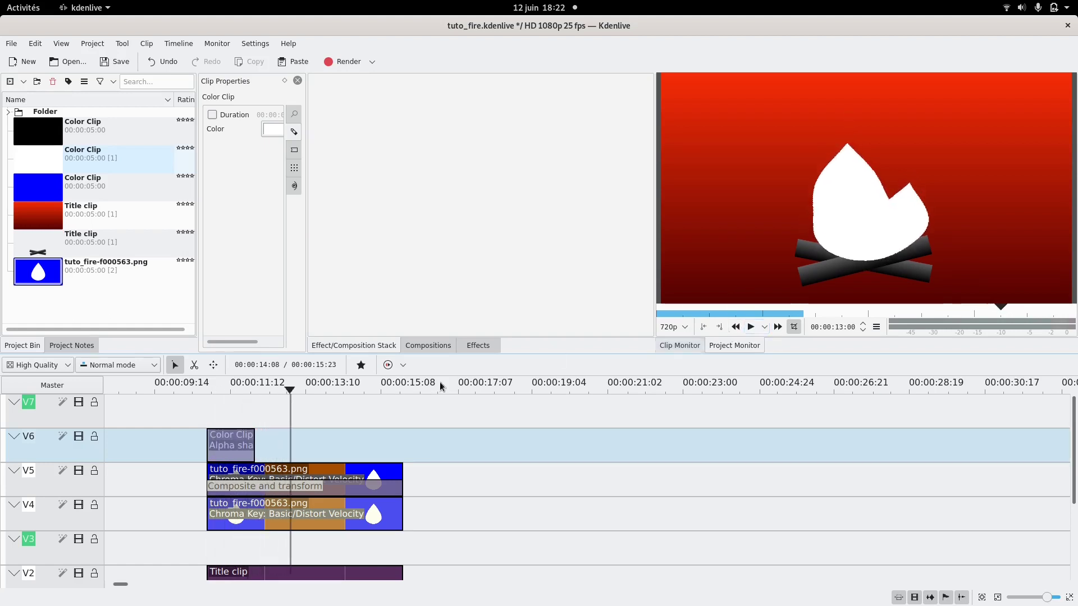
left_click(242, 445)
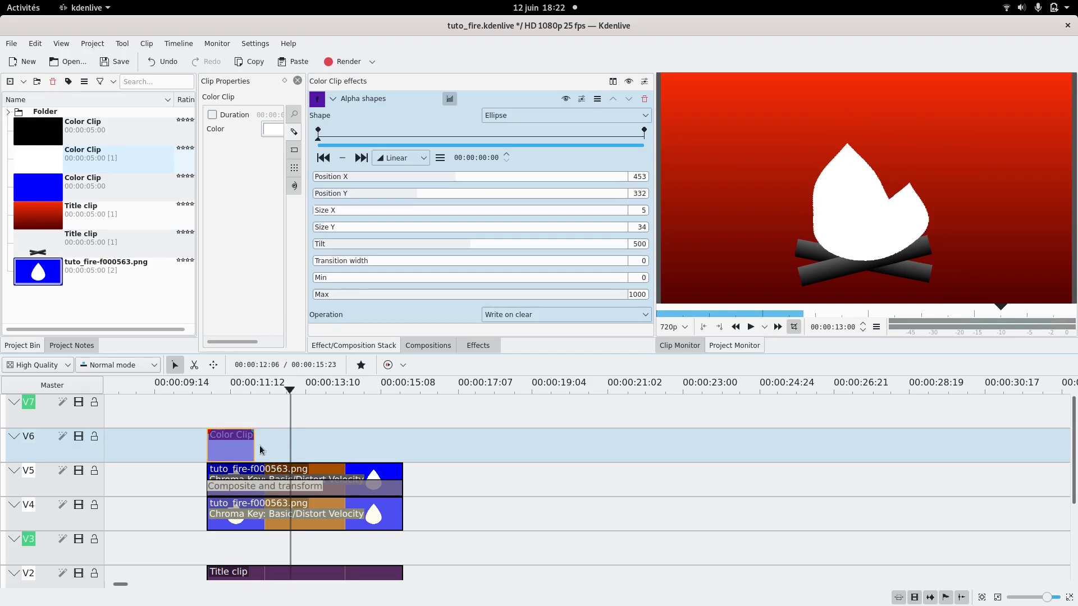
Paste spark copies back to back on V6, extending the last to the flame's end
key("ctrl+c")
key("ctrl+v")
key("ctrl+v")
key("ctrl+v")
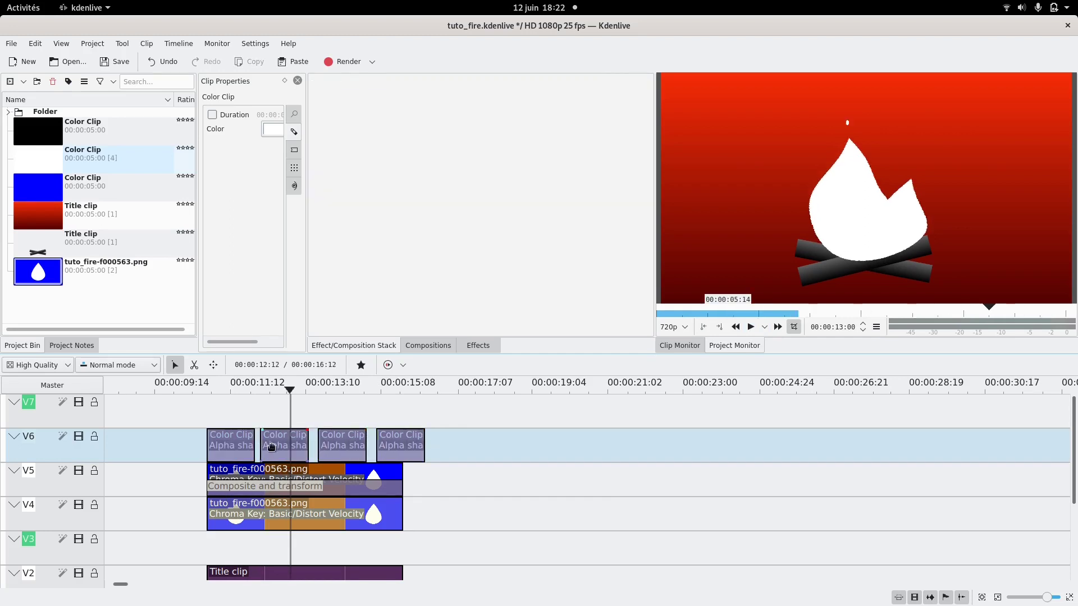
left_click_drag(272, 448, 266, 447)
left_click_drag(331, 448, 359, 451)
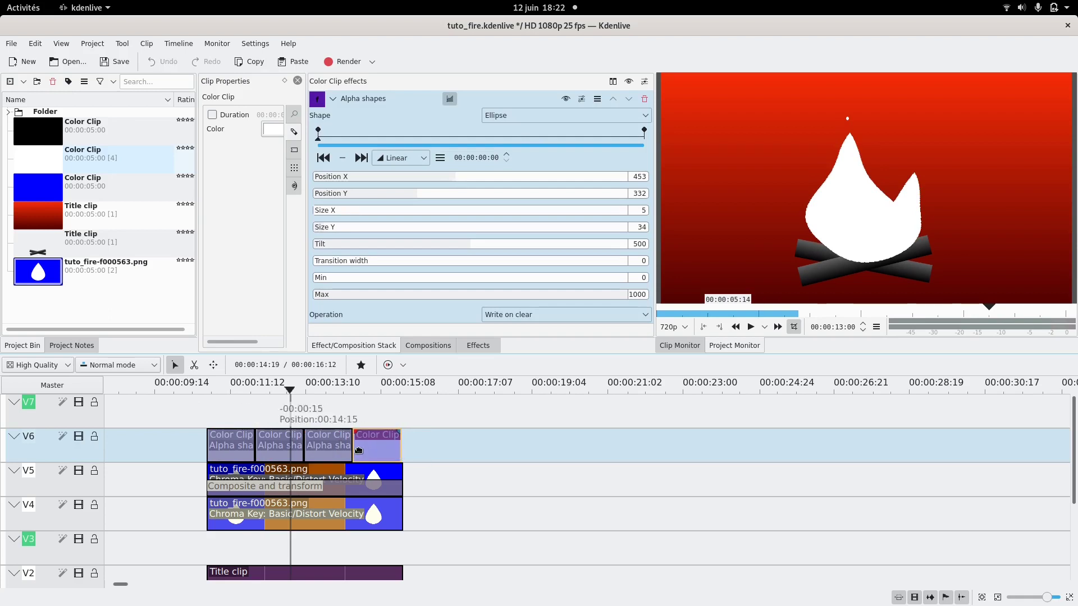
scroll(399, 453, "up", 3)
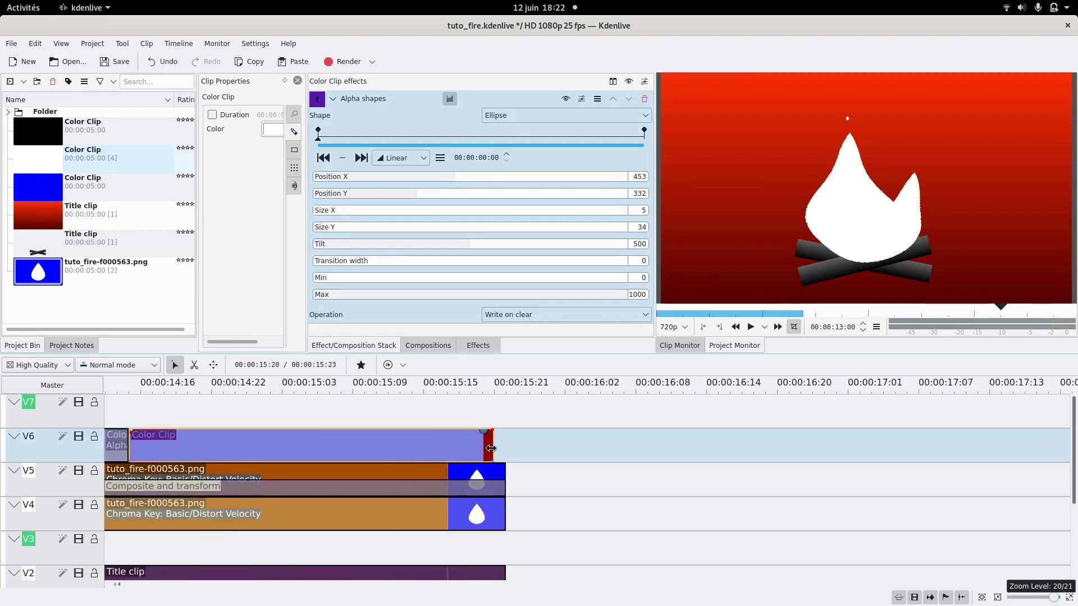
left_click_drag(490, 448, 502, 449)
scroll(389, 458, "down", 1)
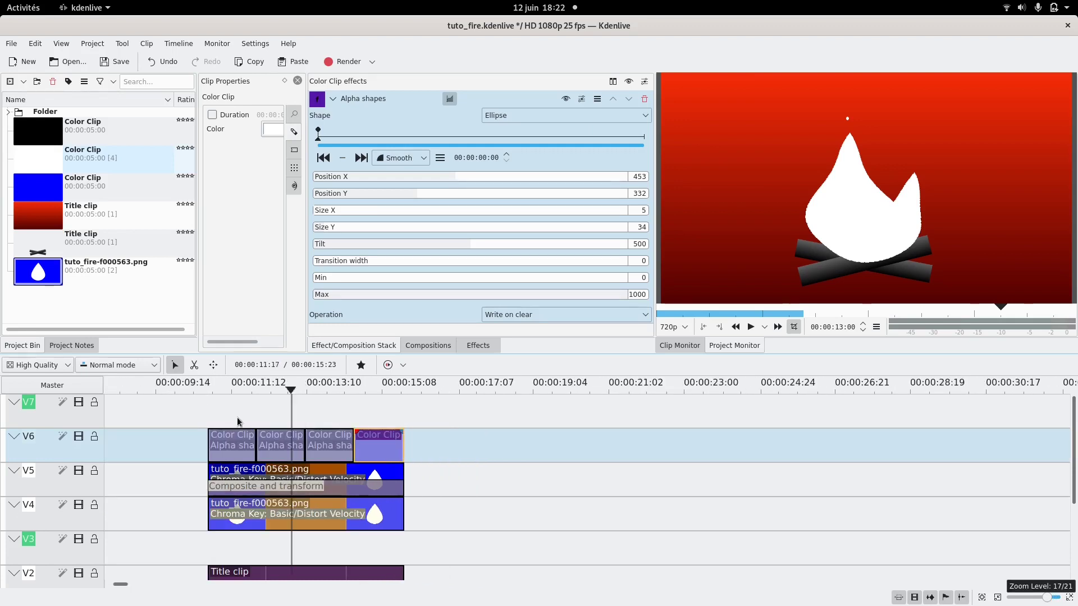
Copy the first V6 spark clip up onto track V7
left_click(237, 447)
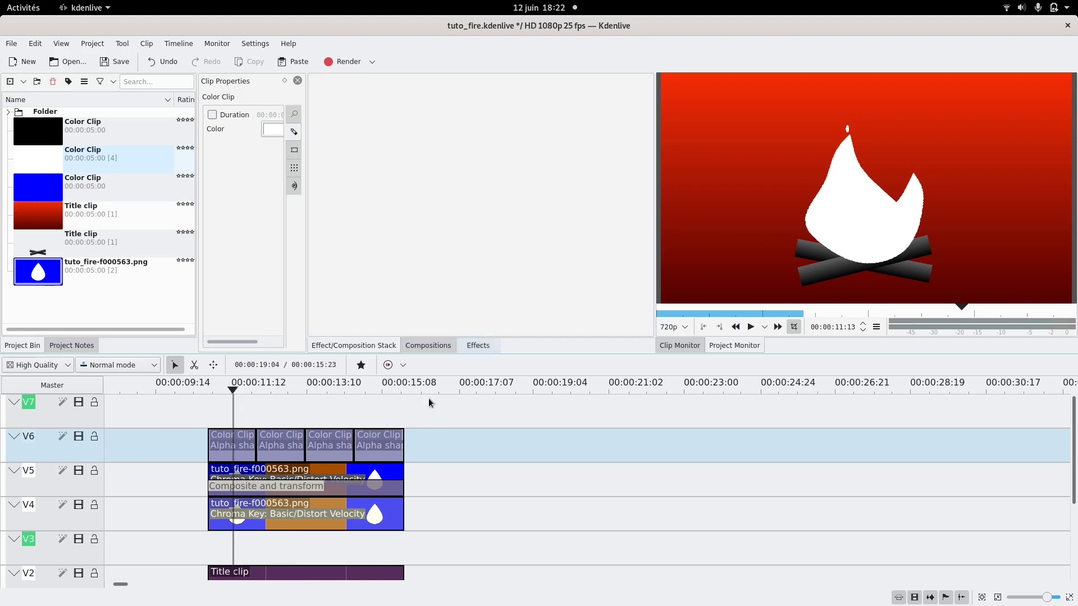
left_click(237, 449)
left_click_drag(238, 449, 246, 411)
Move the V7 spark to the flame's right, X 608, rising from Y 560 to 296
left_click(253, 412)
left_click(233, 414)
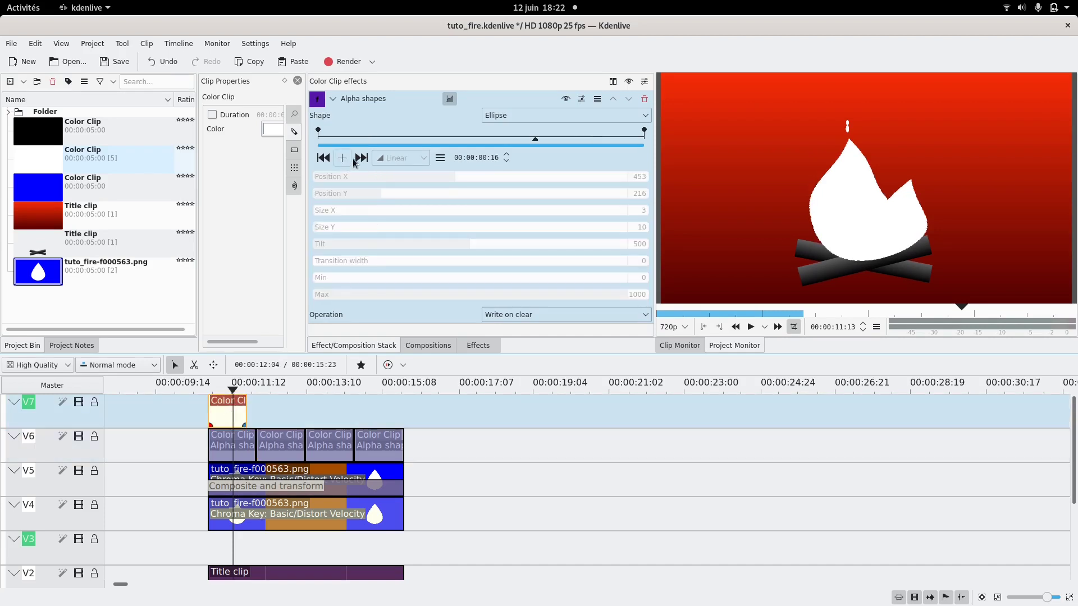
left_click(324, 157)
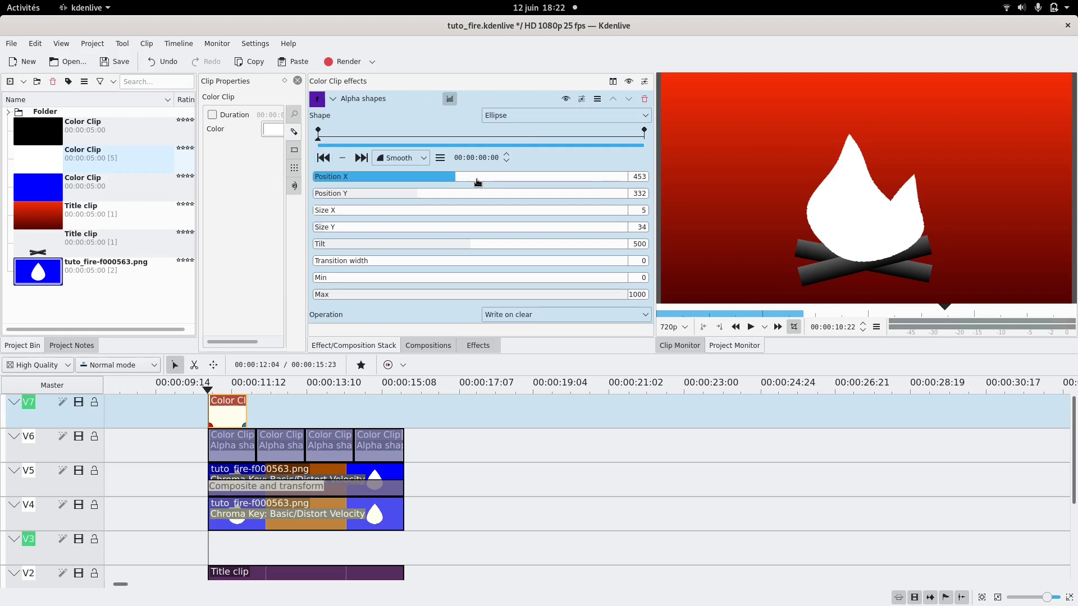
mouse_move(501, 181)
left_mouse_down()
mouse_move(513, 180)
mouse_move(504, 180)
left_mouse_up()
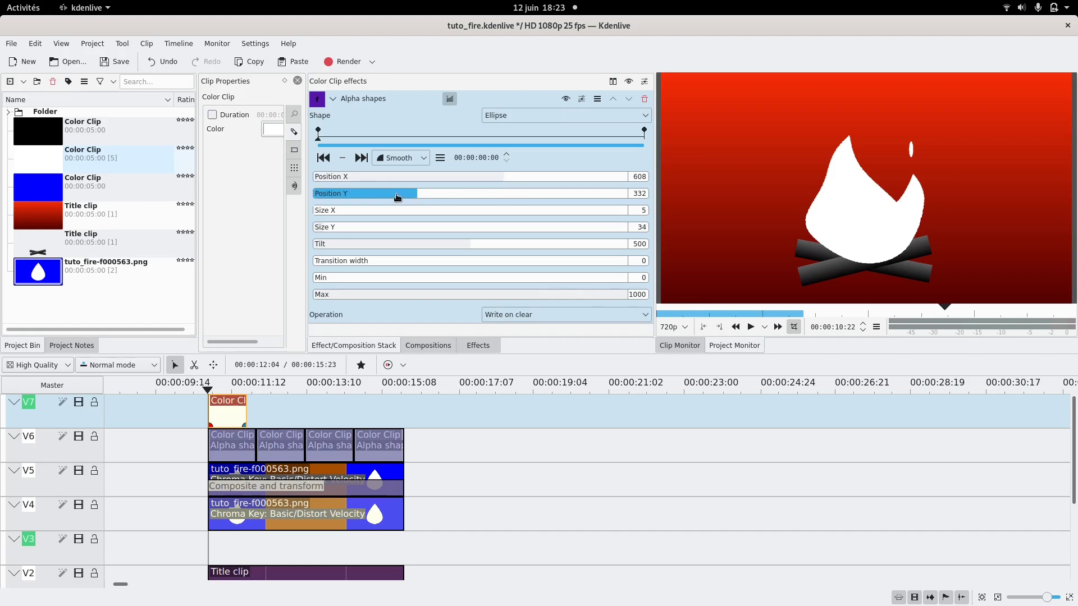
left_click_drag(453, 197, 489, 196)
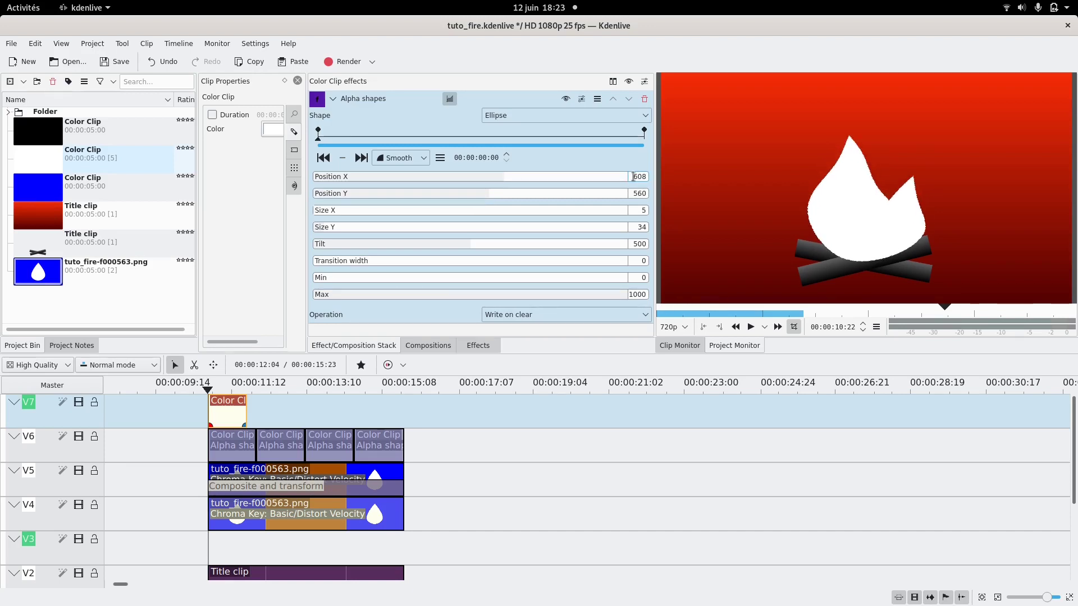
left_click(361, 159)
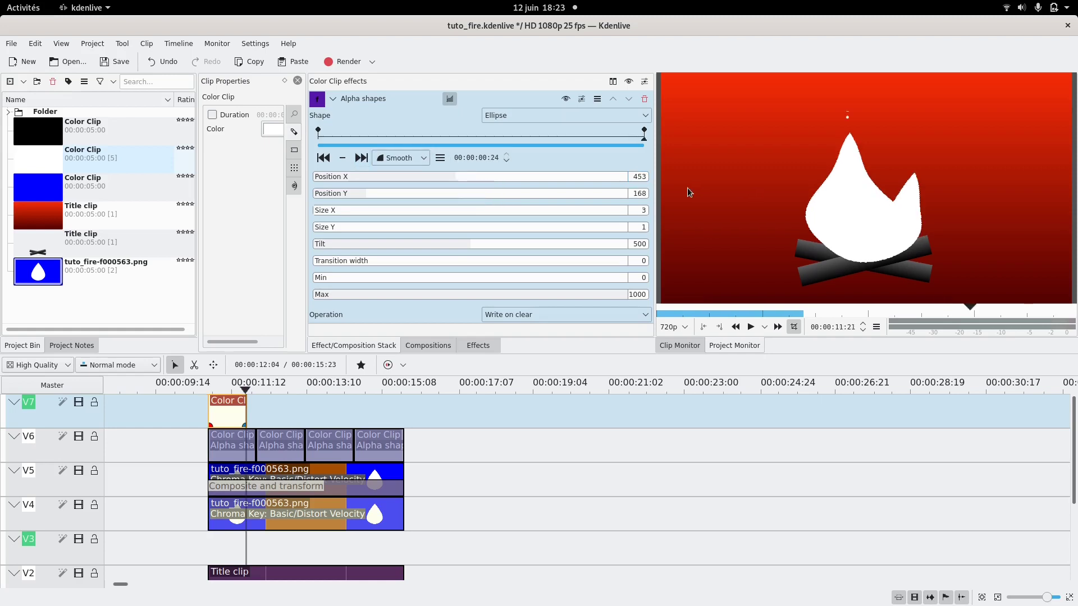
double_click(634, 176)
type("608")
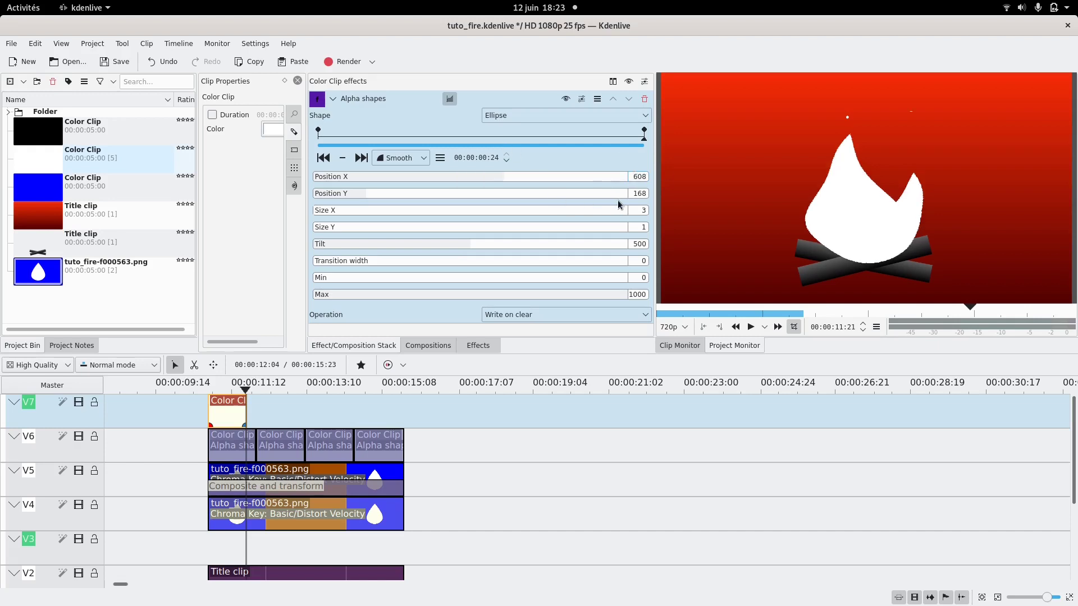
left_click(407, 196)
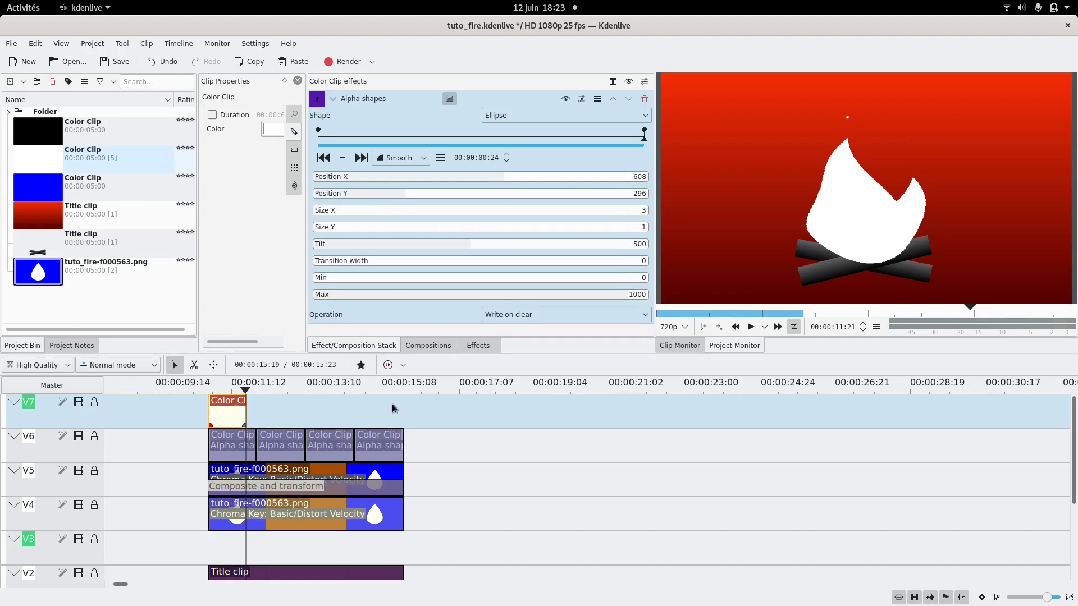
Paste copies of the V7 spark back to back along the track
left_click_drag(227, 417, 305, 413)
key("ctrl+v")
key("ctrl+v")
left_click_drag(394, 412, 369, 415)
key("ctrl+v")
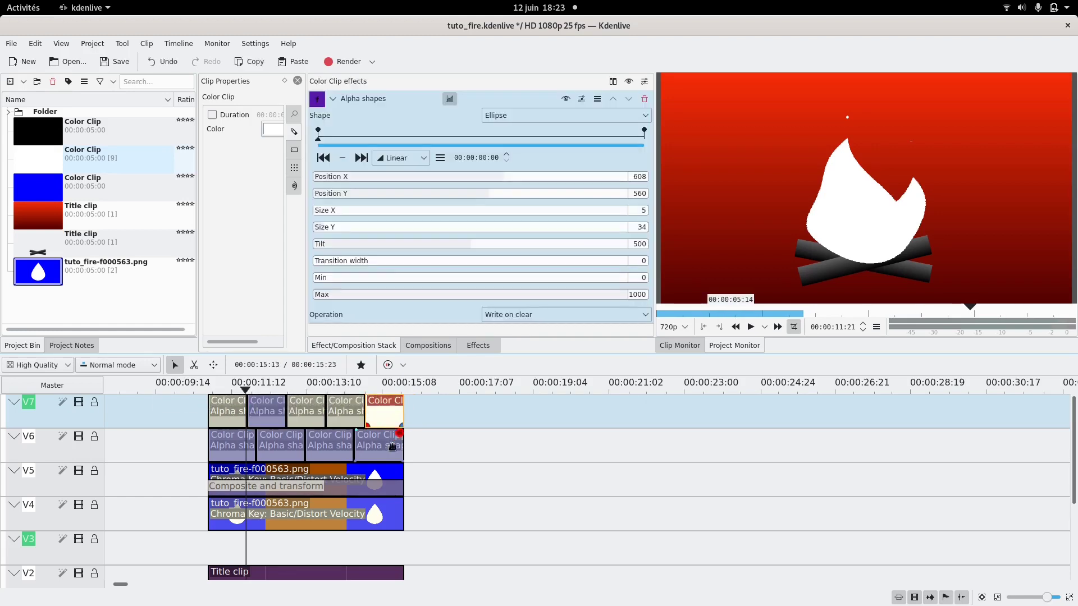
Preview the sparks, then place the black colour clip on track V3
left_click(196, 449)
left_click(751, 327)
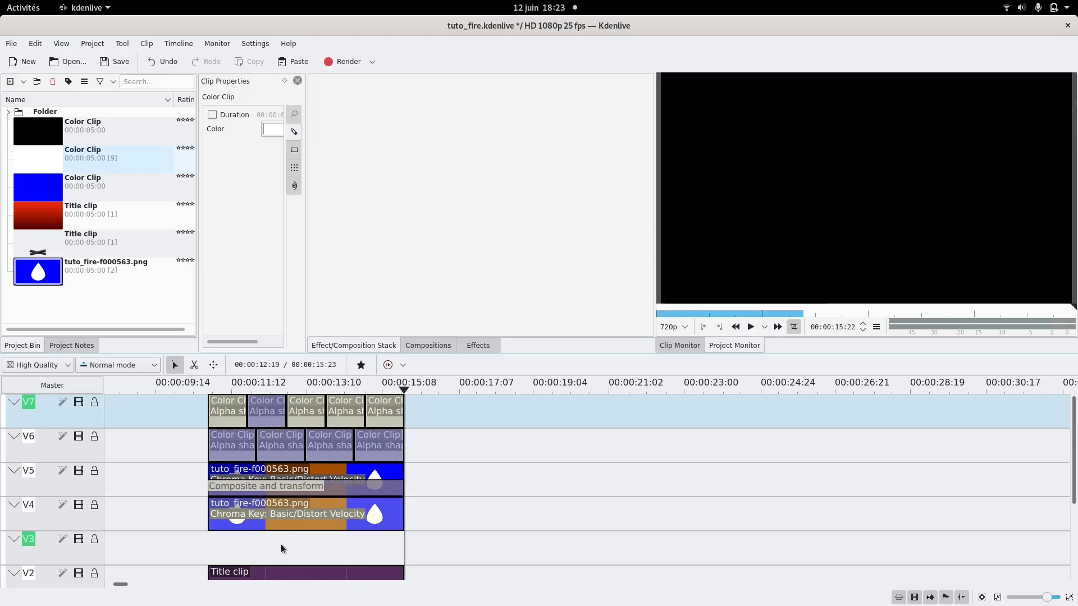
left_click(214, 551)
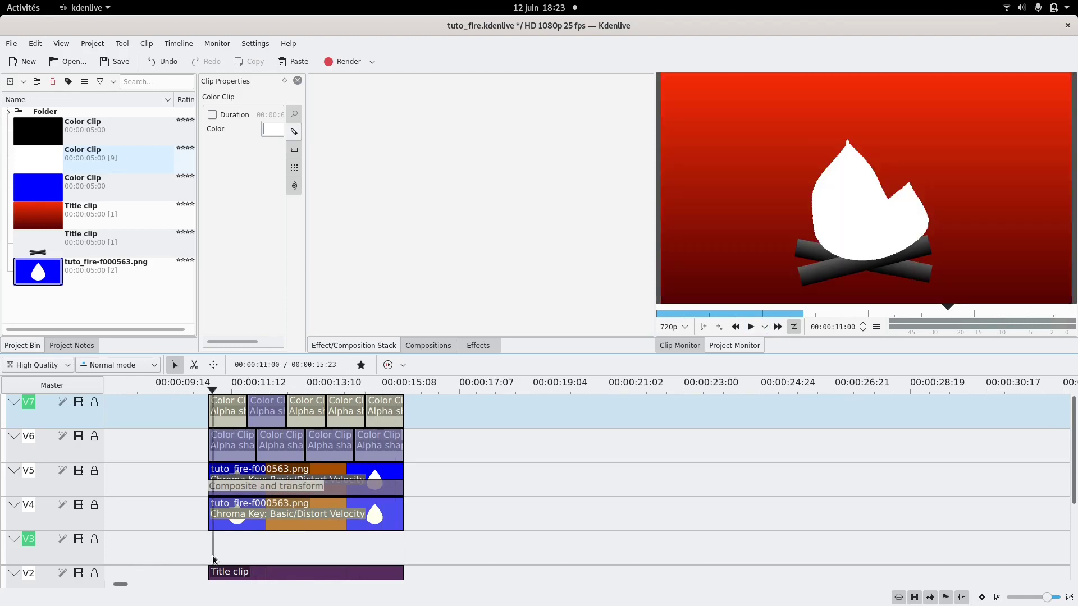
left_click_drag(224, 556, 260, 551)
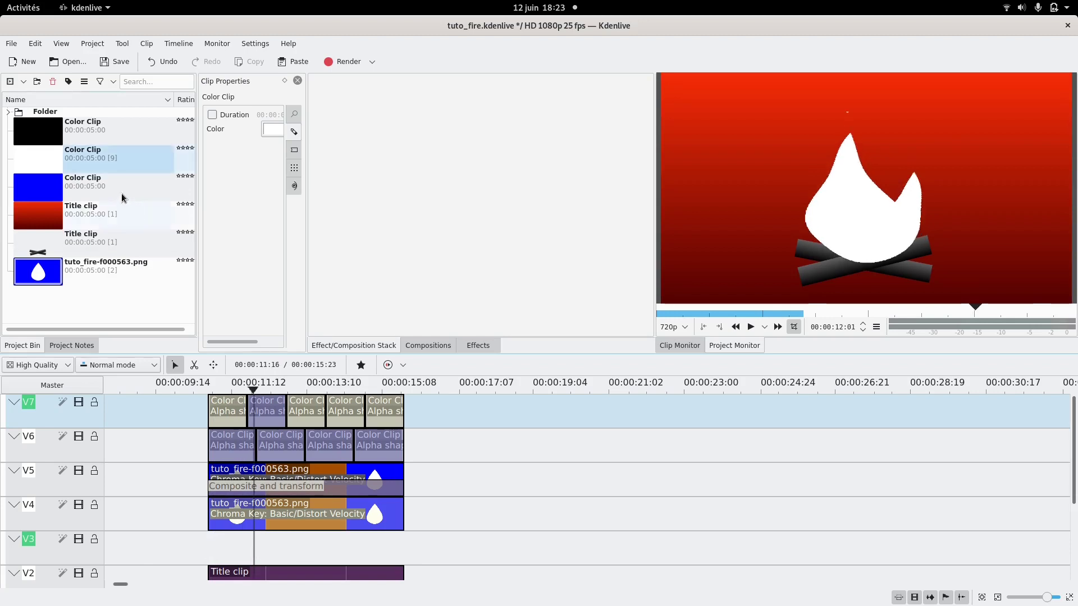
left_click_drag(43, 161, 93, 180)
left_click_drag(38, 135, 212, 501)
Apply the Alpha shapes effect to the black V3 clip and set its shape to Ellipse
left_click(474, 348)
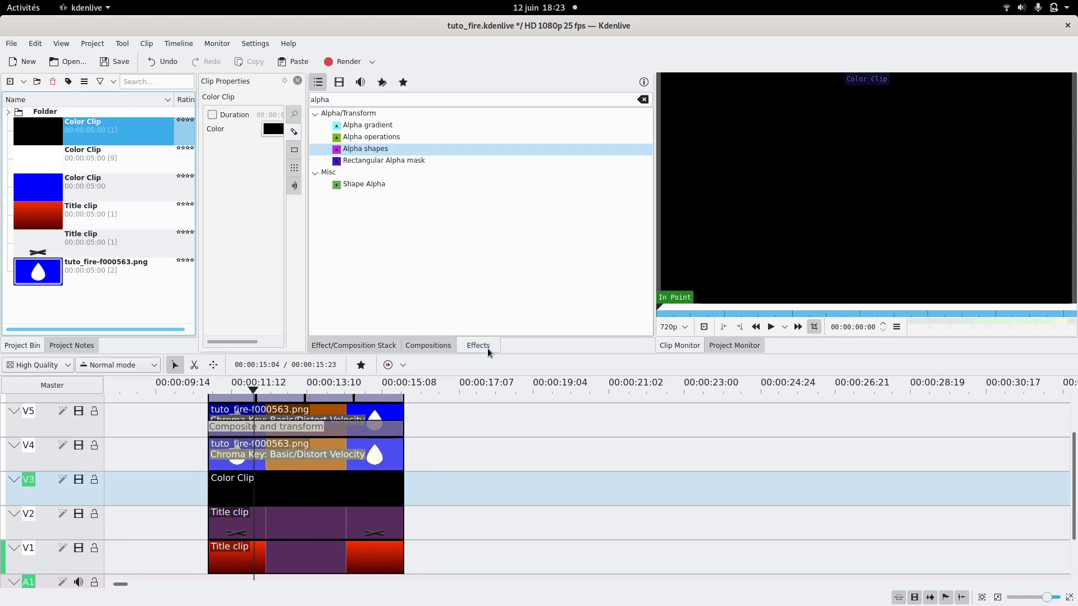
left_click_drag(380, 149, 341, 497)
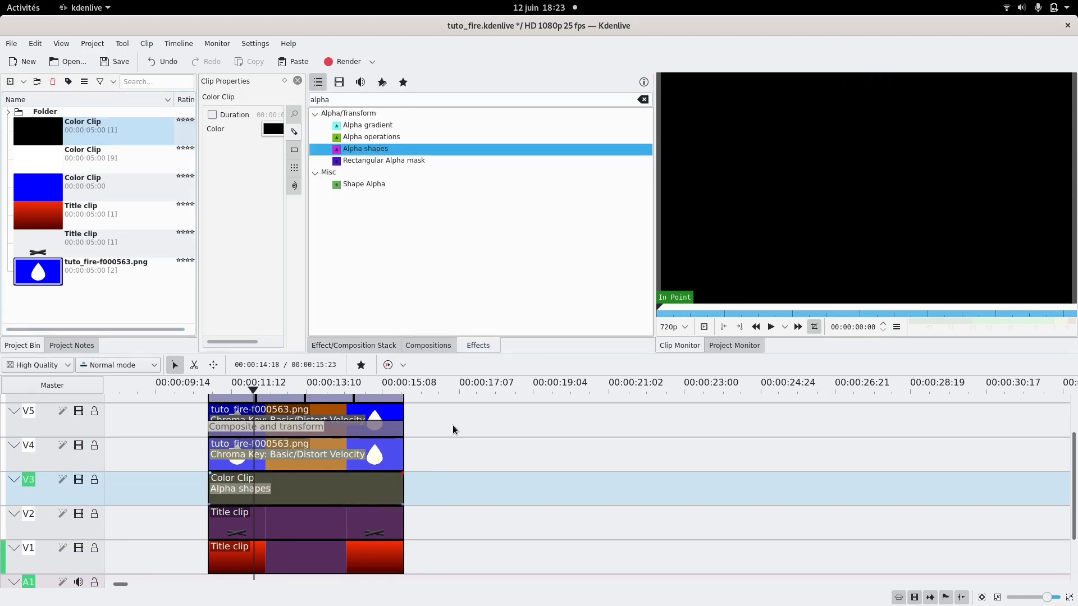
left_click(306, 488)
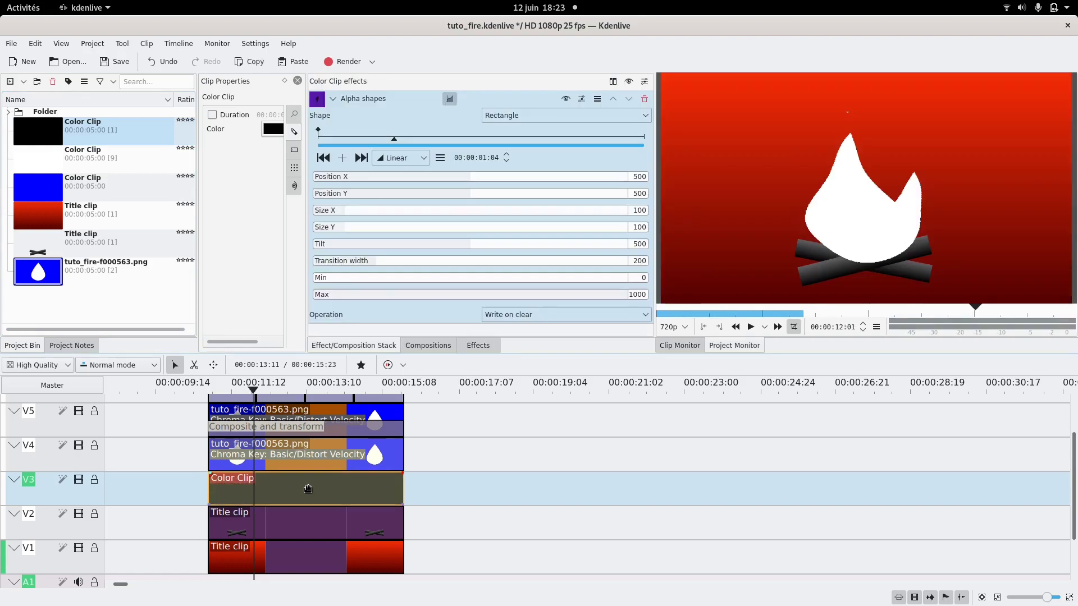
left_click(547, 117)
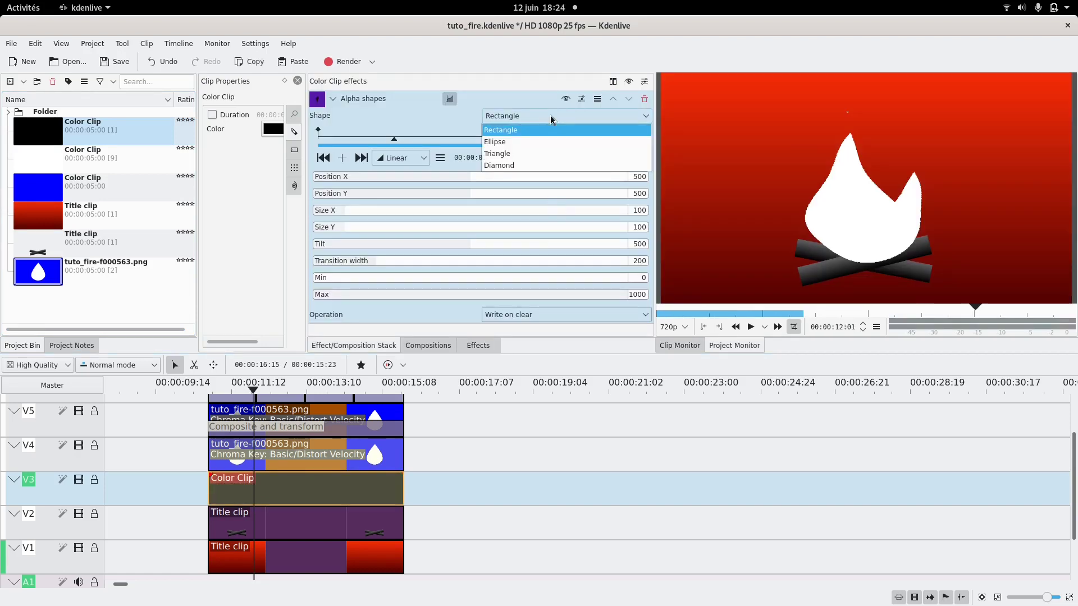
left_click(517, 144)
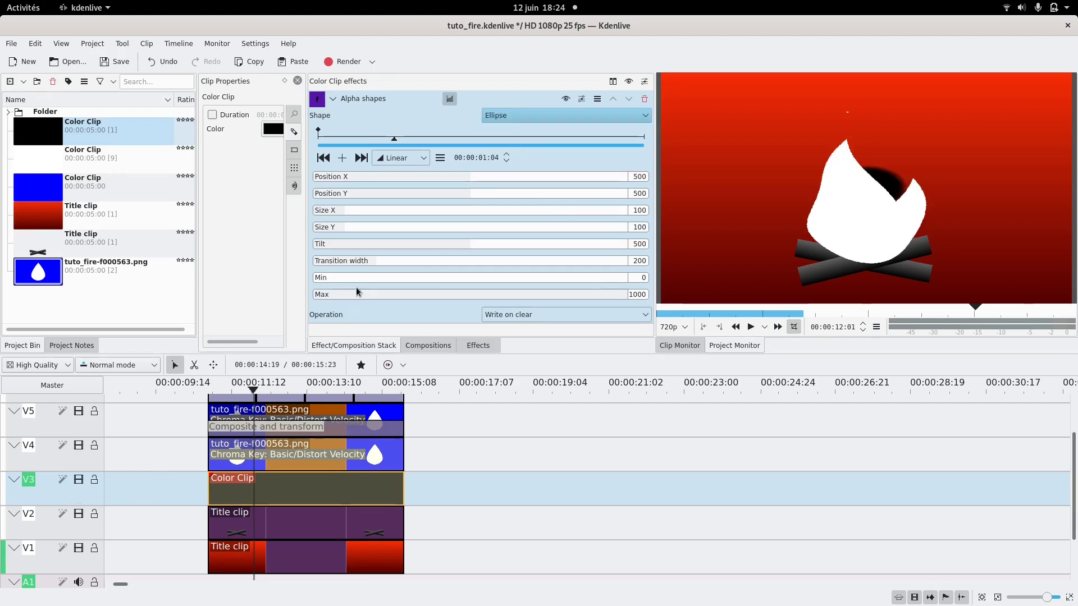
Size the ellipse mask to 212×280 at Position Y 654 with transition width 759
left_click(452, 267)
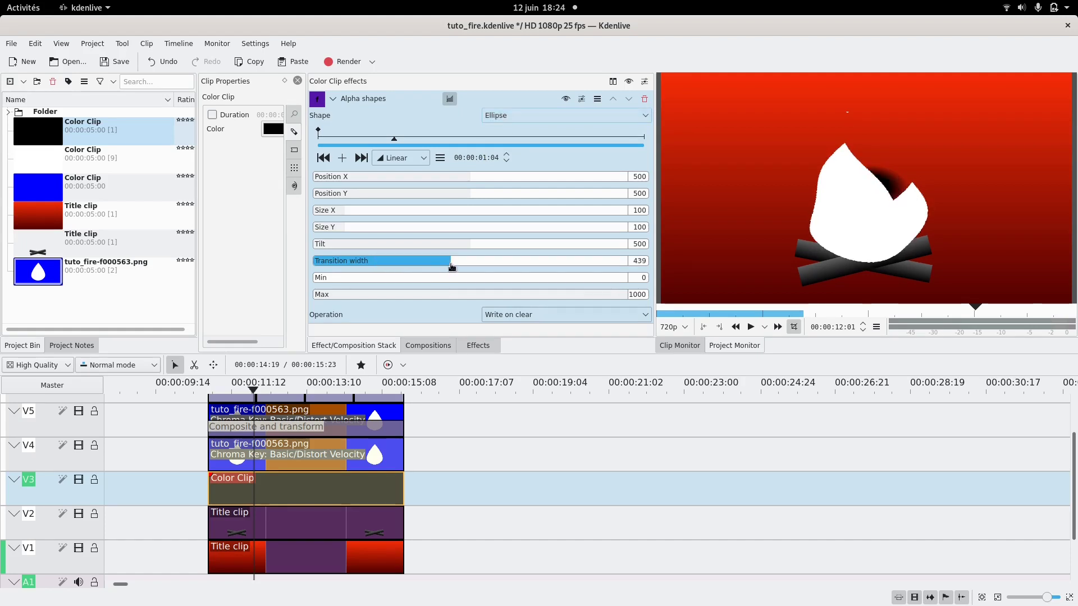
left_click(469, 264)
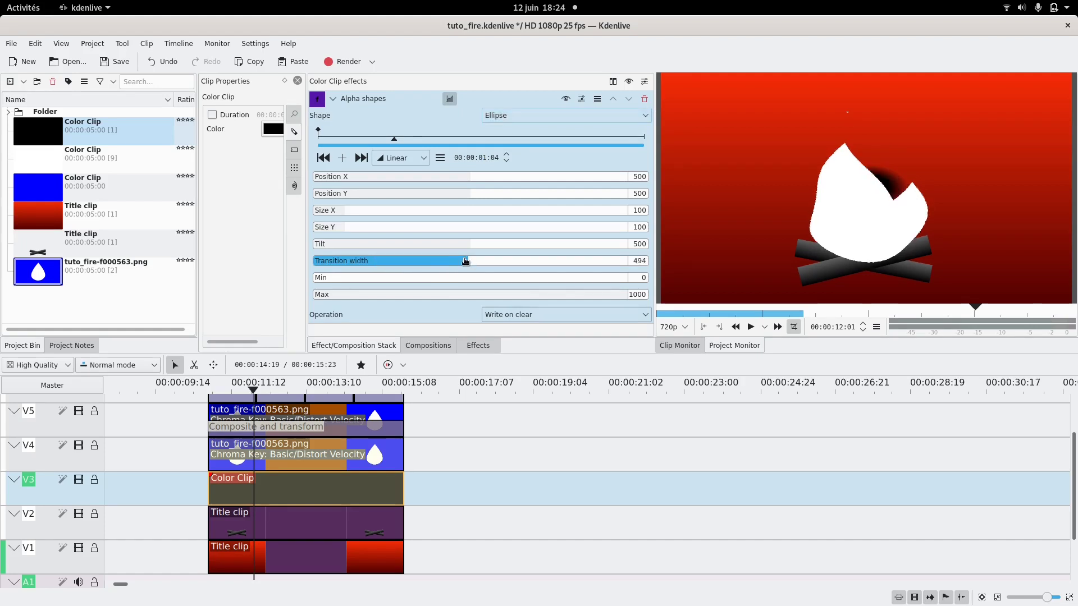
left_click(404, 213)
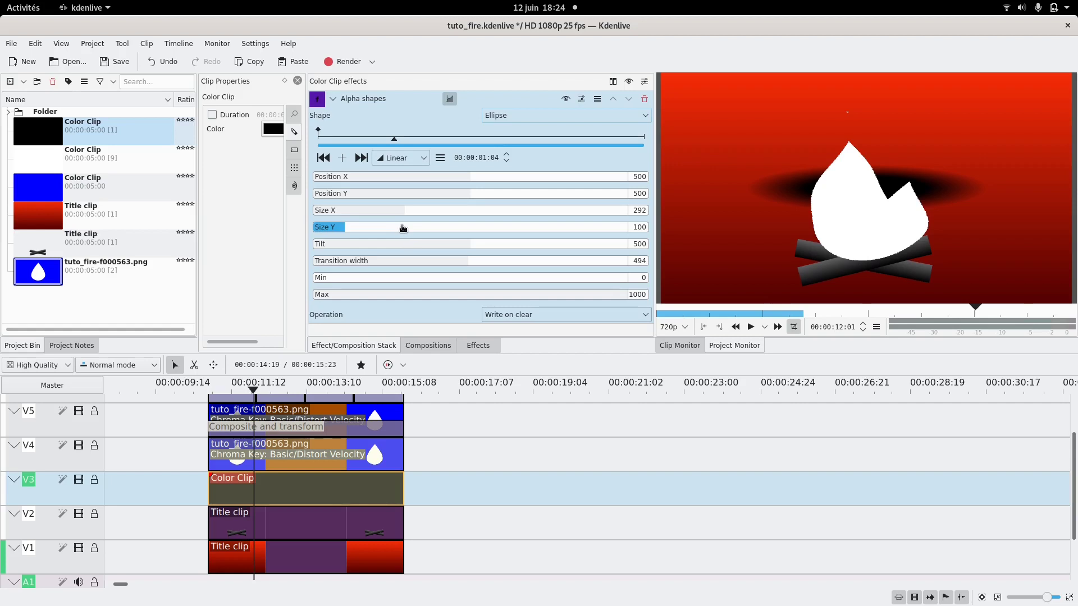
left_click(399, 228)
left_click(384, 211)
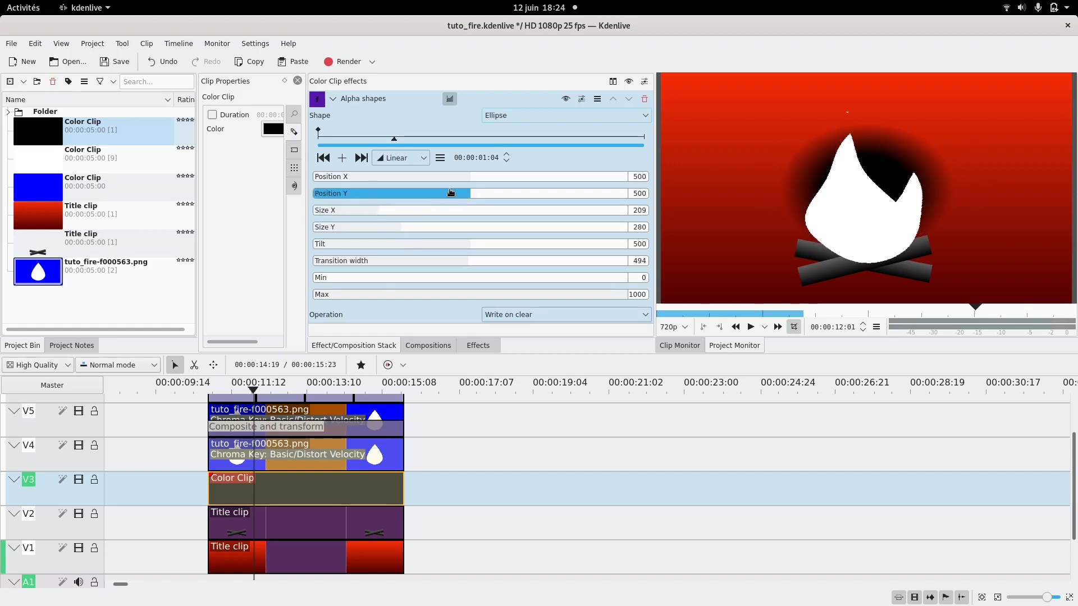
left_click(508, 197)
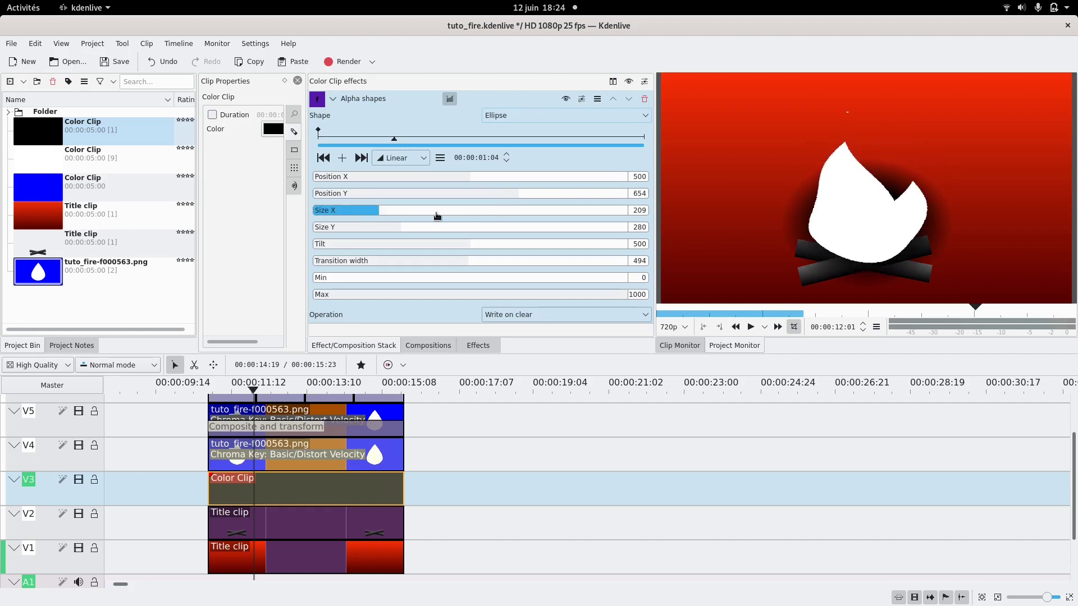
left_click(387, 210)
left_click_drag(370, 215, 376, 212)
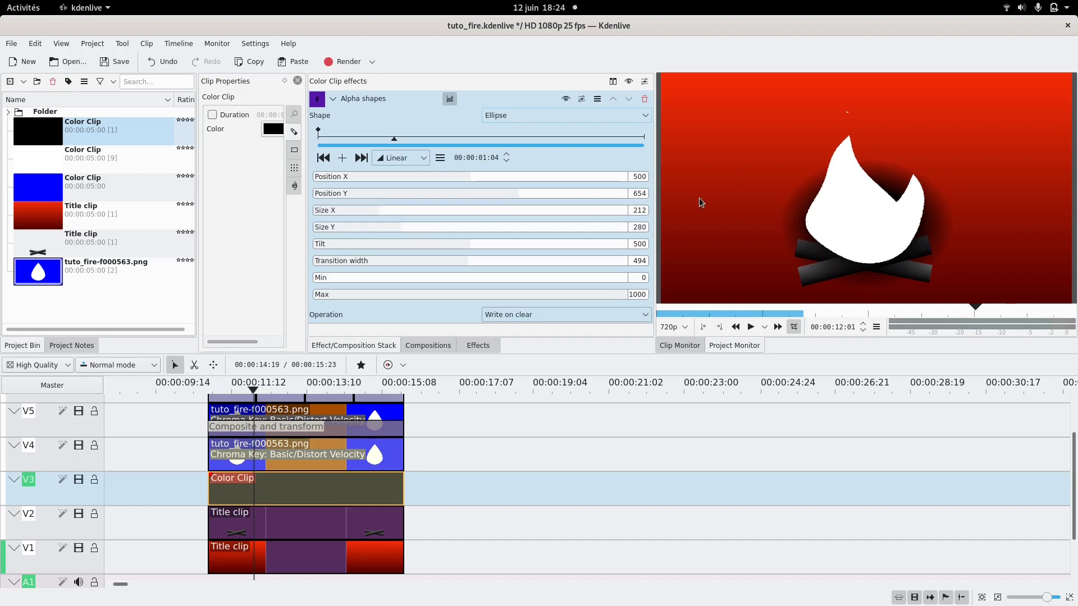
left_click(538, 262)
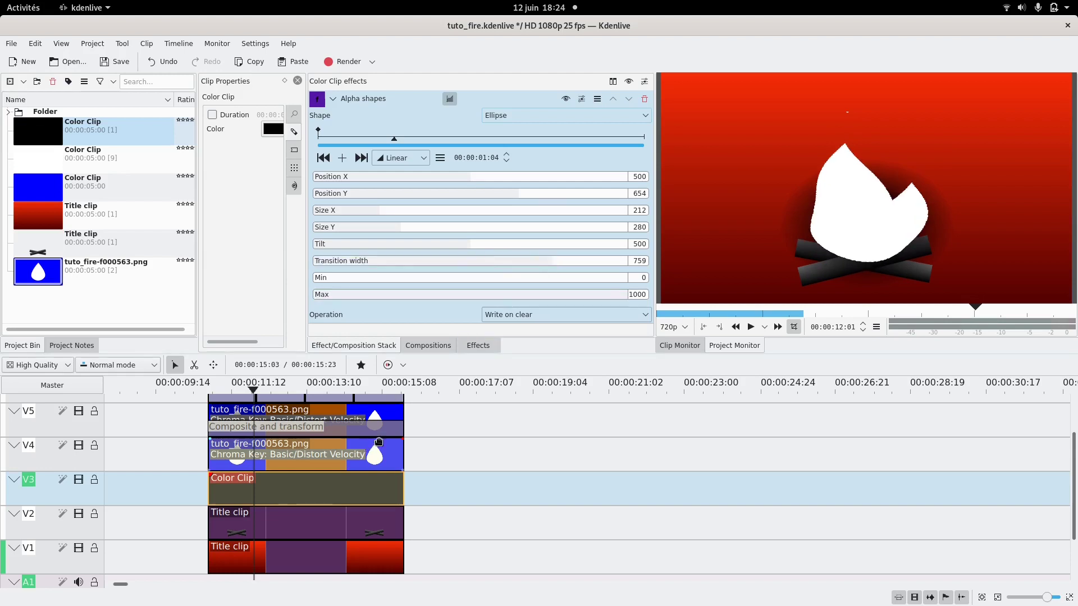
Add a Composite and transform composition stretched across the whole black V3 clip
left_click(396, 503)
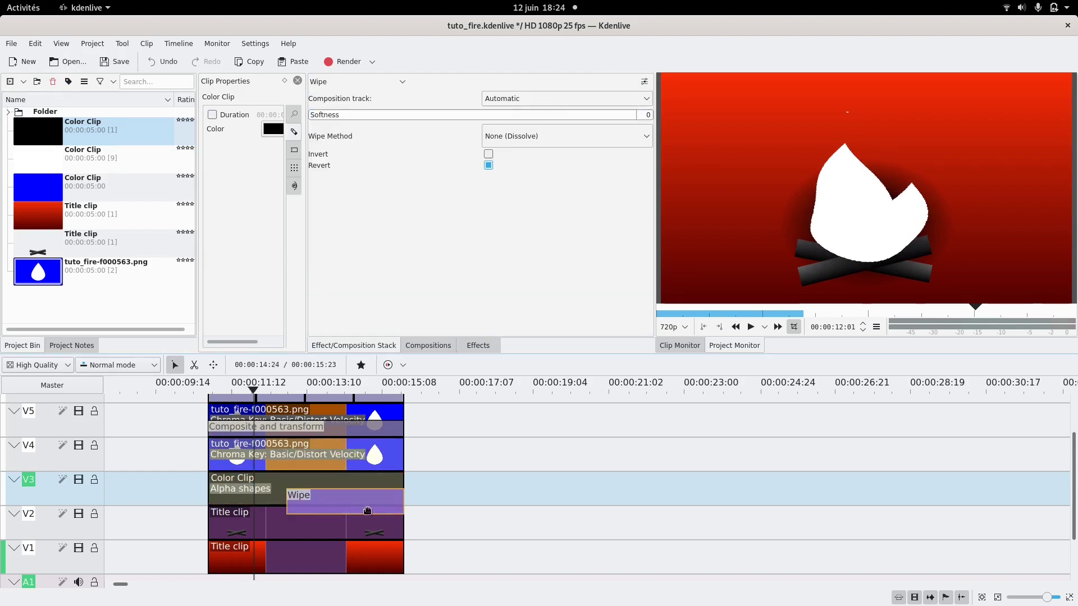
left_click_drag(288, 501, 209, 501)
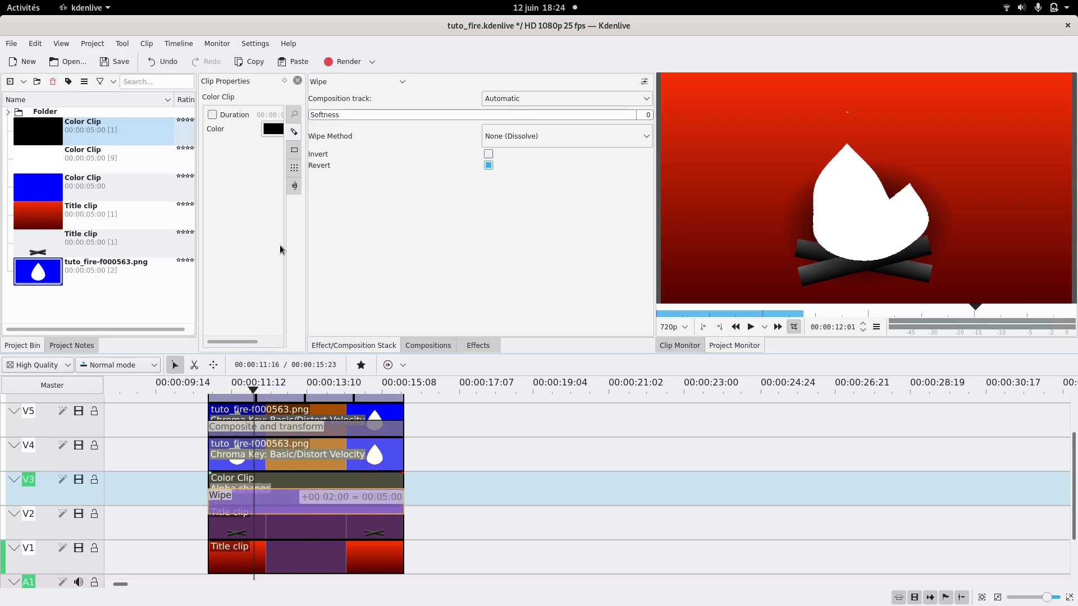
left_click(359, 83)
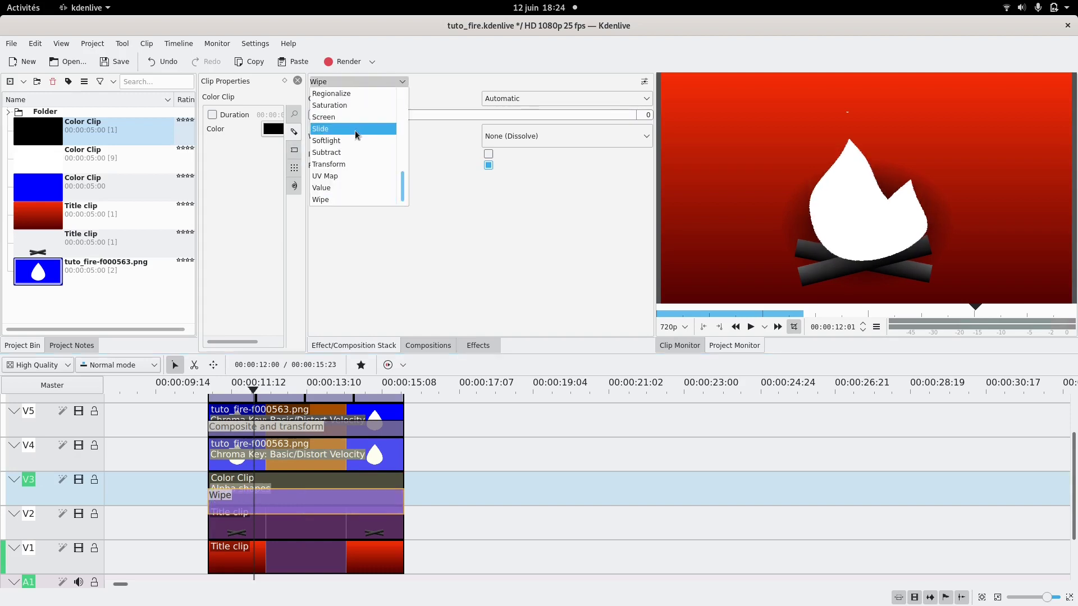
scroll(356, 128, "up", 7)
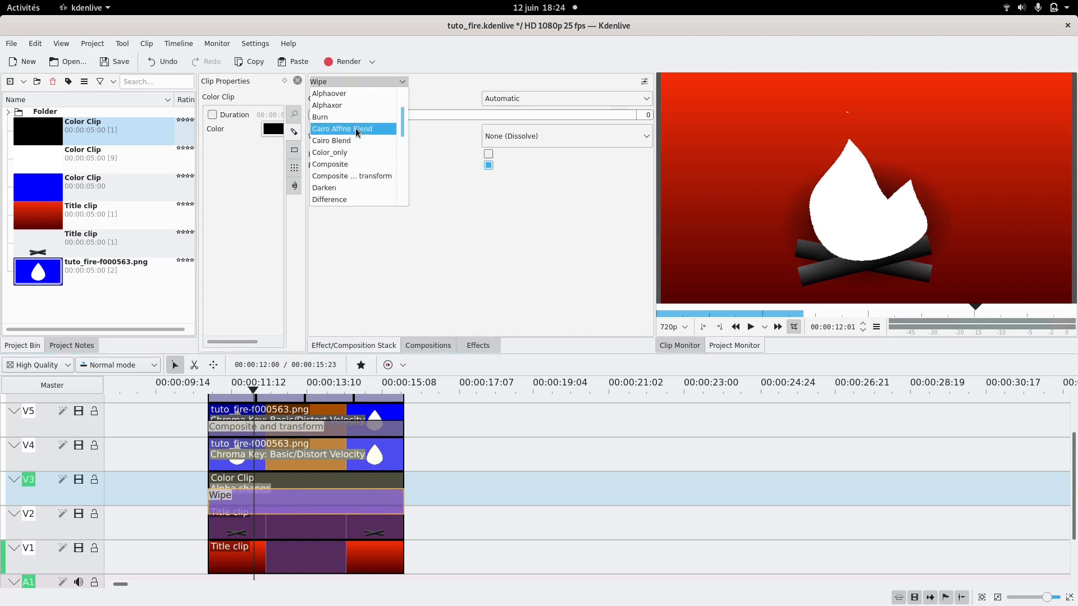
left_click(360, 175)
Composite the clip onto track V1 using Screen blending
left_click(509, 98)
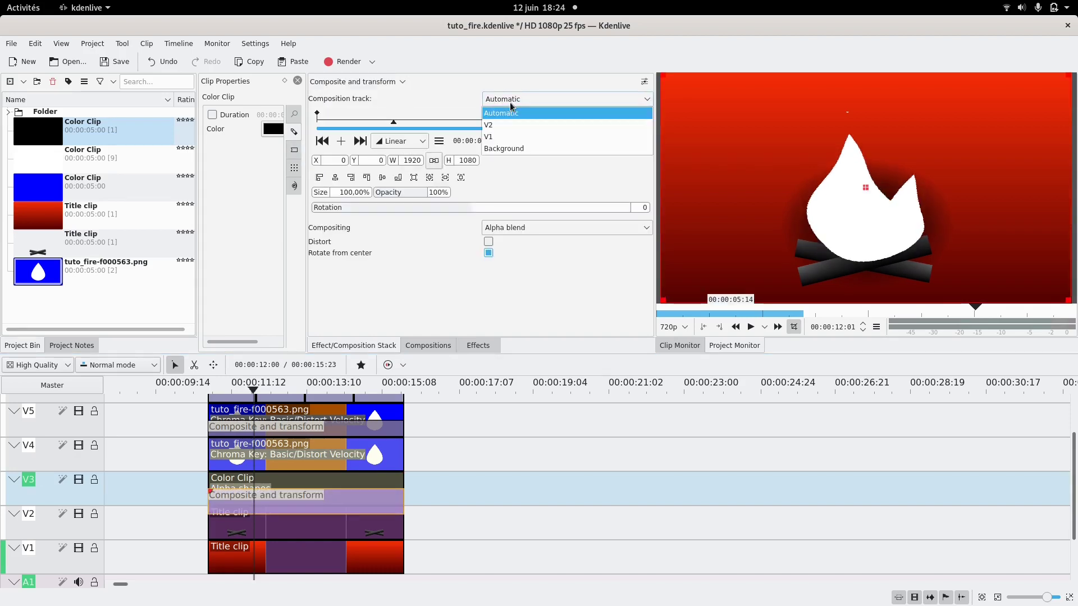
left_click(510, 135)
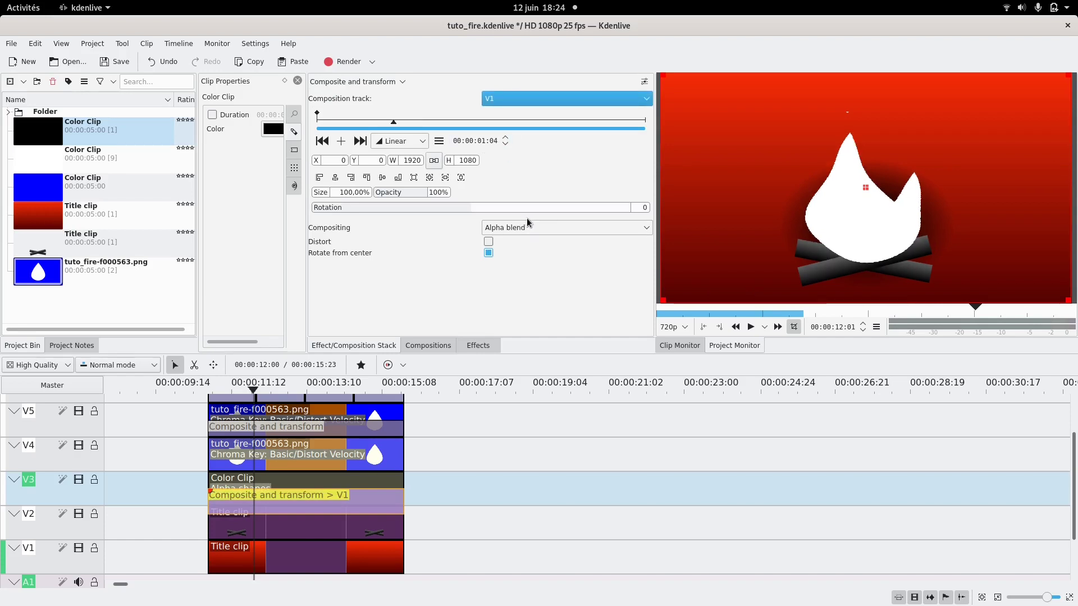
left_click(336, 506)
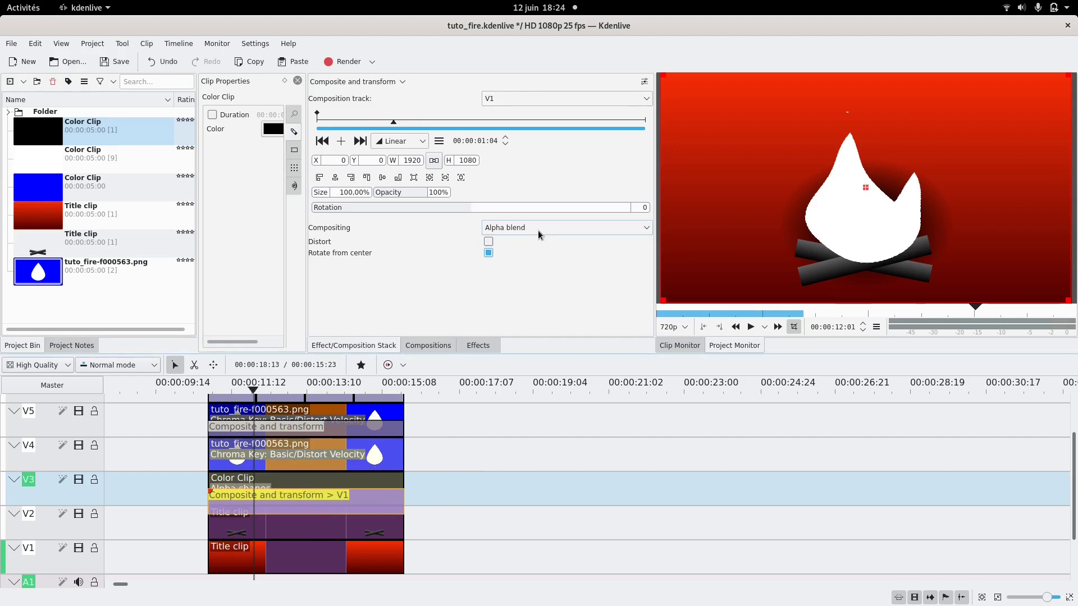
left_click(511, 227)
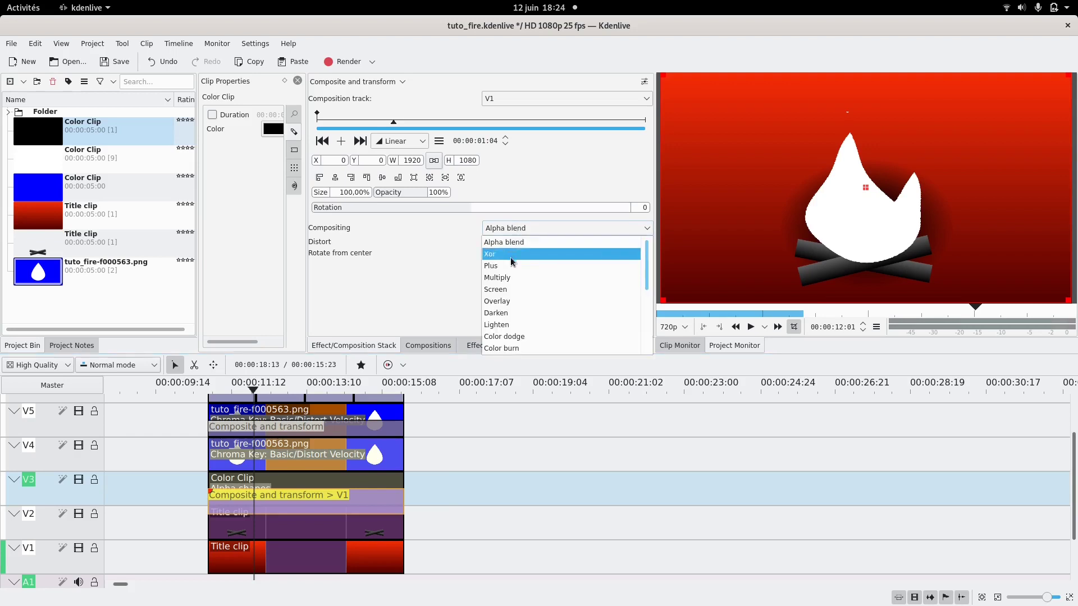
left_click(517, 291)
left_click(479, 345)
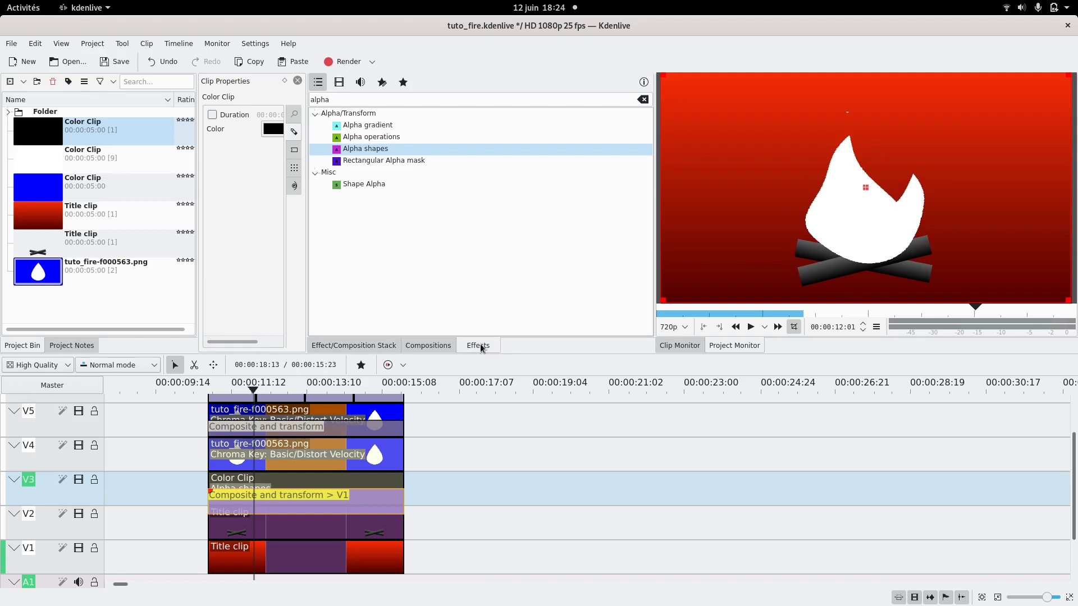
Search 'oldfi' and drop the Oldfilm effect onto the black V3 Color Clip
double_click(447, 100)
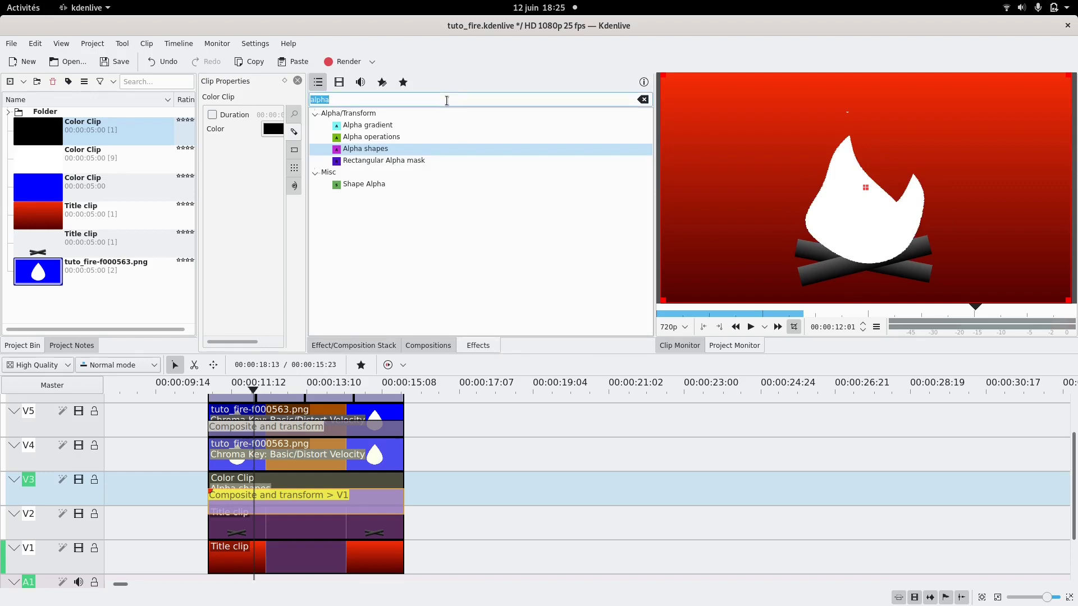
type("oldfi")
left_click_drag(424, 124, 395, 172)
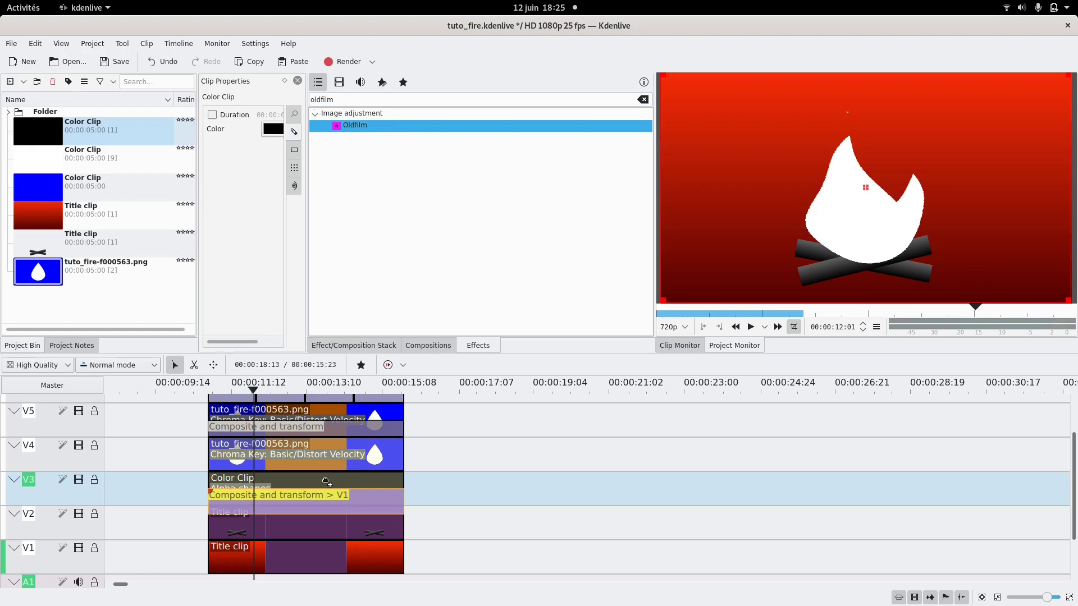
left_click_drag(326, 482, 325, 480)
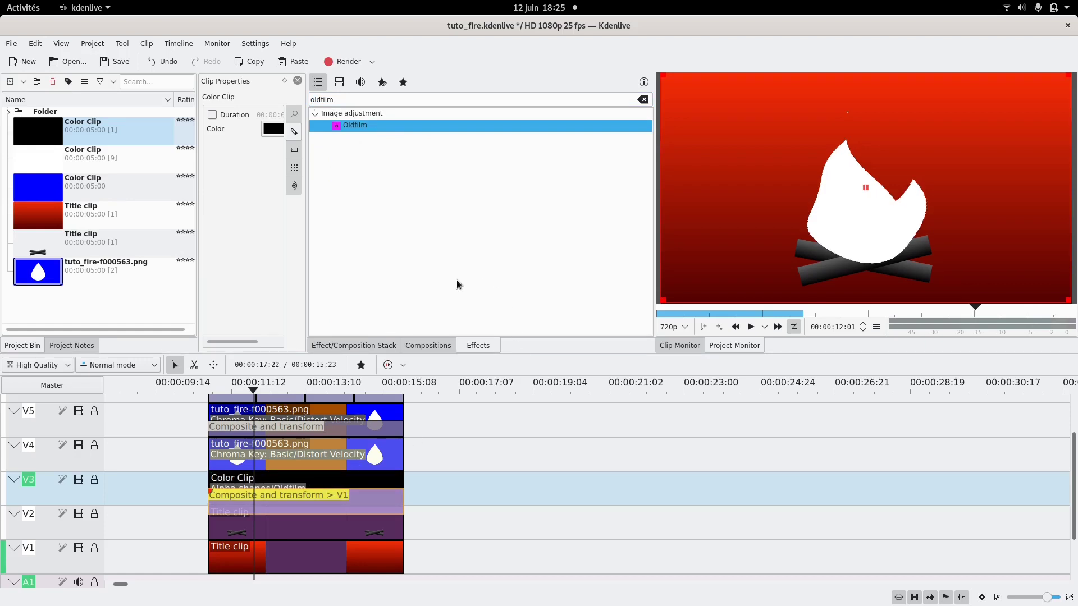
left_click(332, 486)
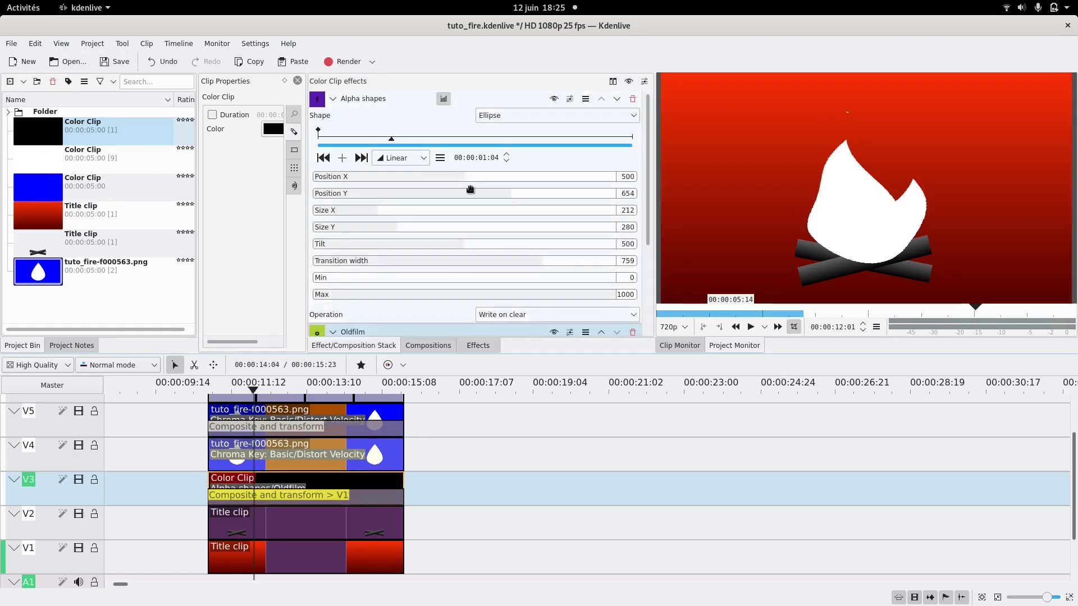
Set Oldfilm Y-Delta 0, % delta 0%, Brightness up 35, down 0, every 41%, and Unevendevelop up/down 0
left_click(333, 99)
left_click_drag(359, 132, 293, 137)
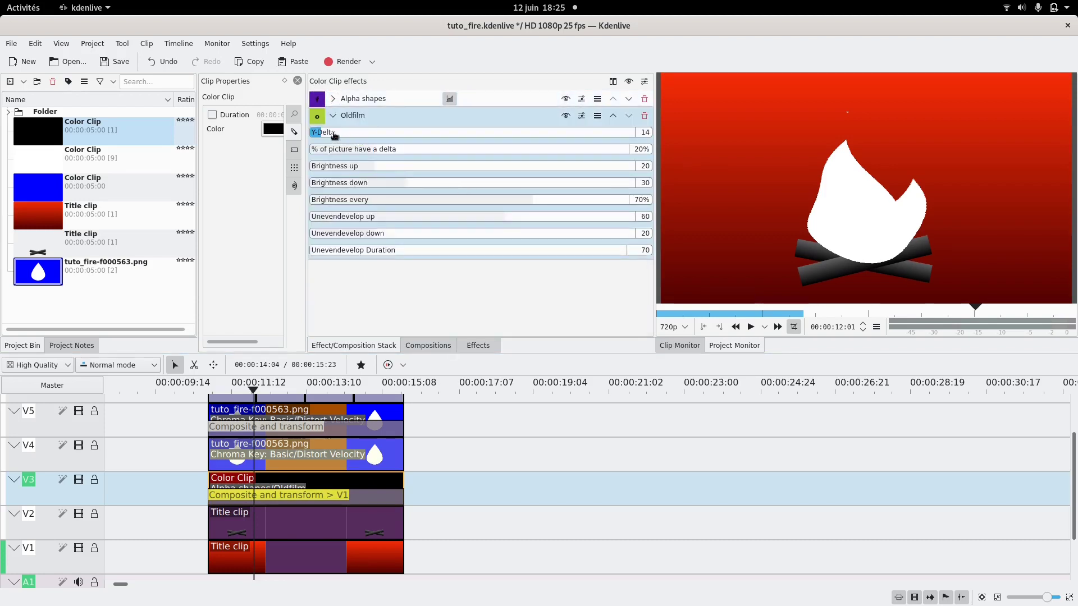
left_click_drag(361, 149, 266, 153)
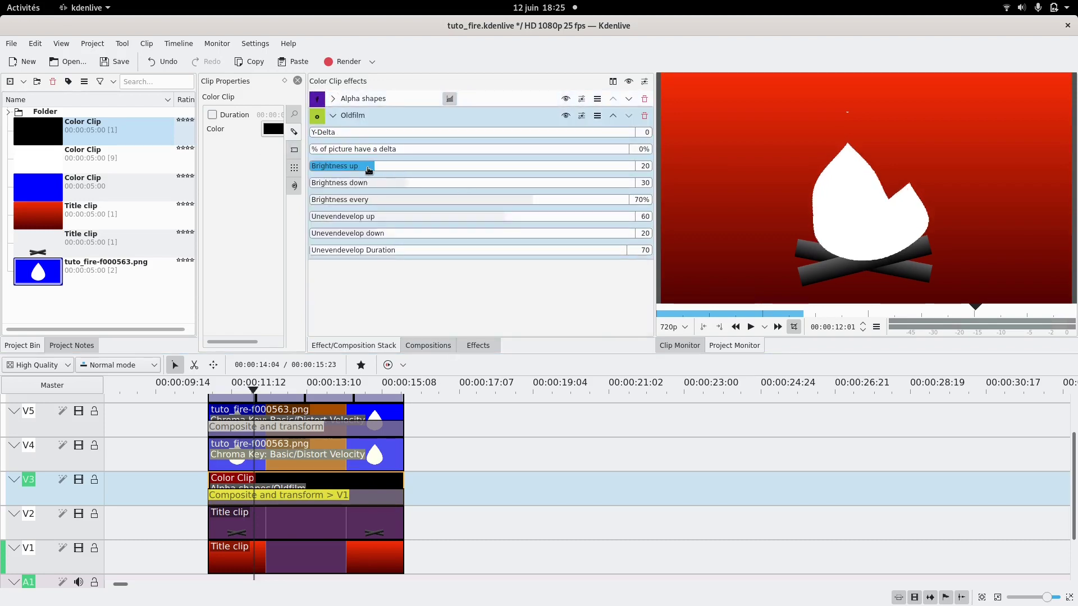
left_click_drag(378, 186, 281, 186)
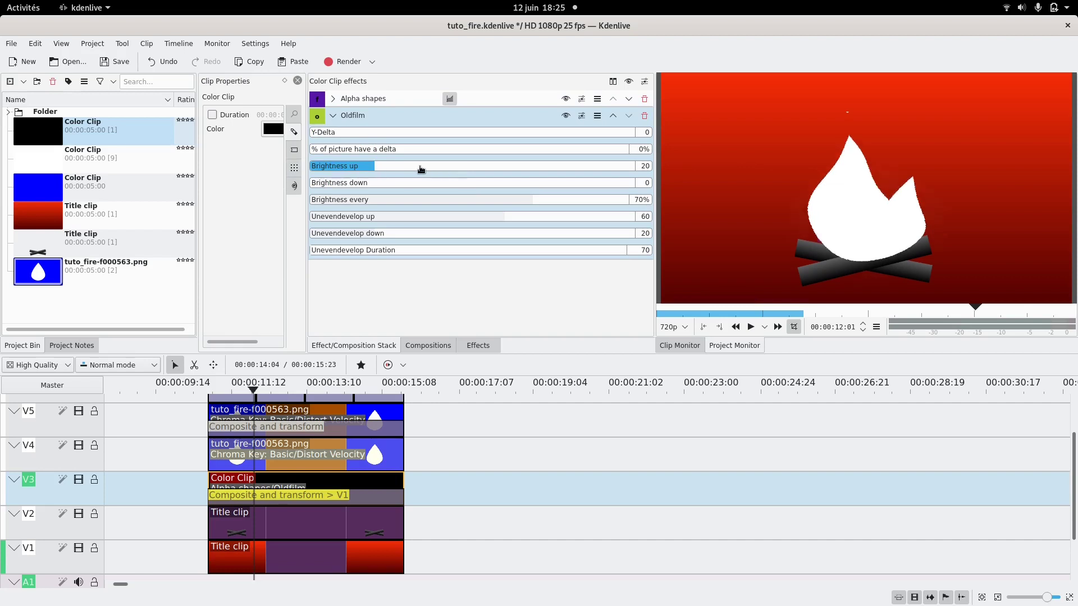
left_click_drag(406, 167, 424, 167)
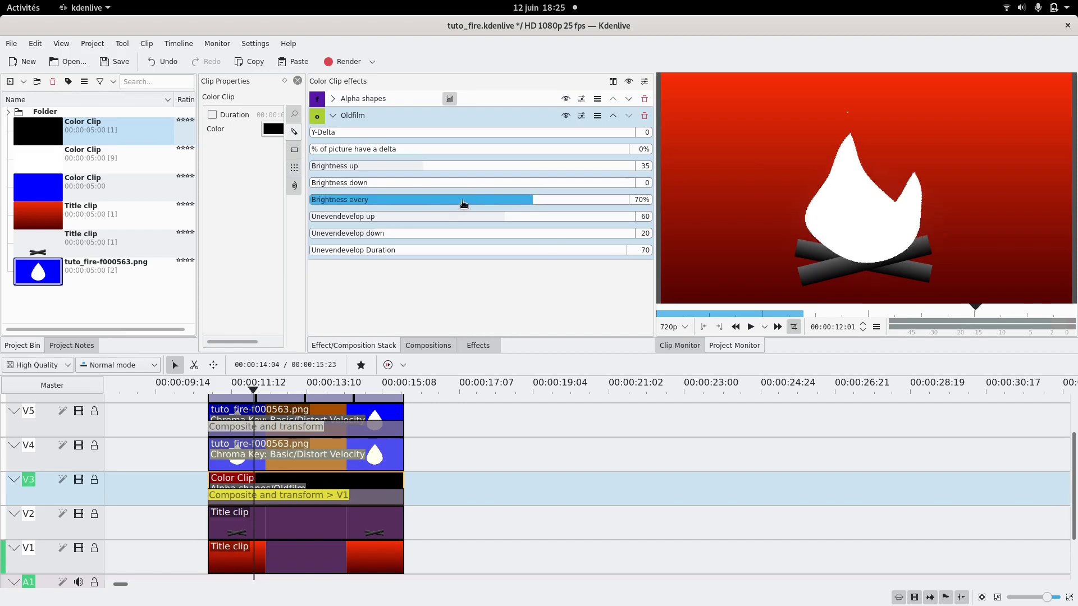
left_click(430, 202)
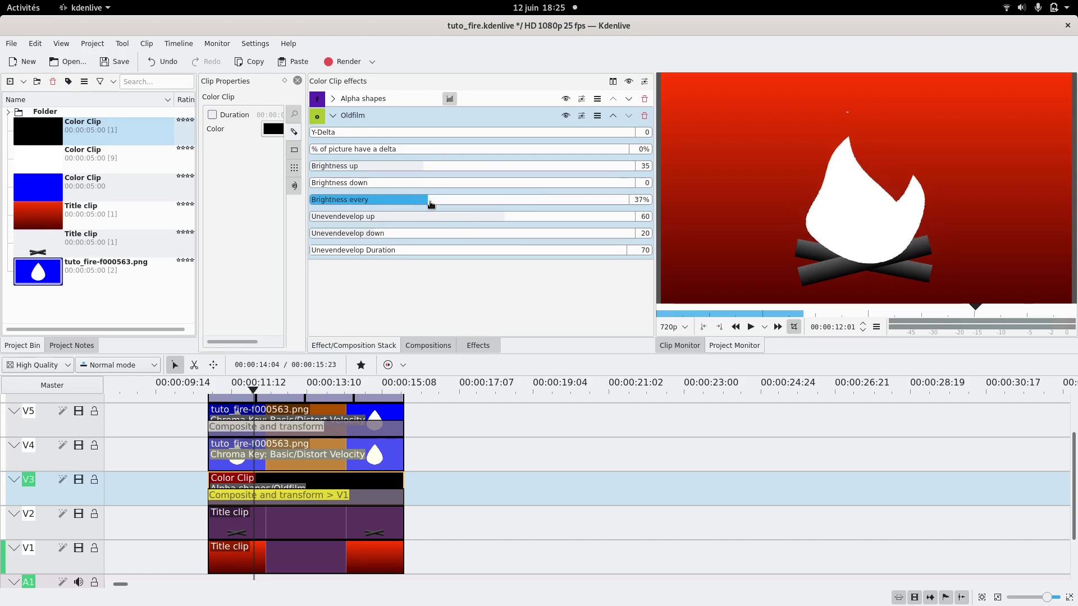
left_click(313, 217)
left_click(313, 233)
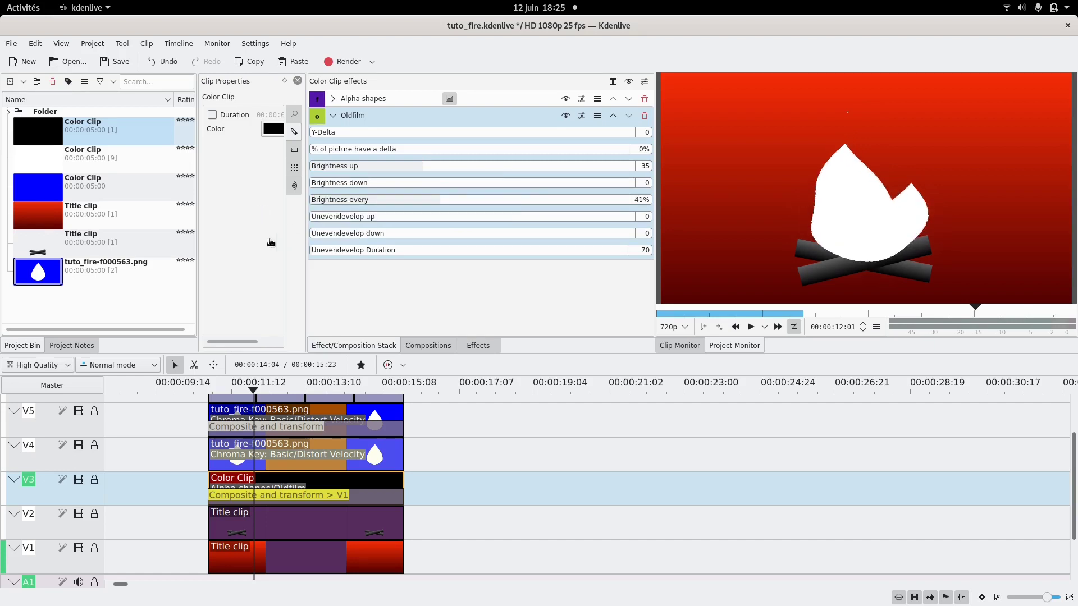
left_click(203, 443)
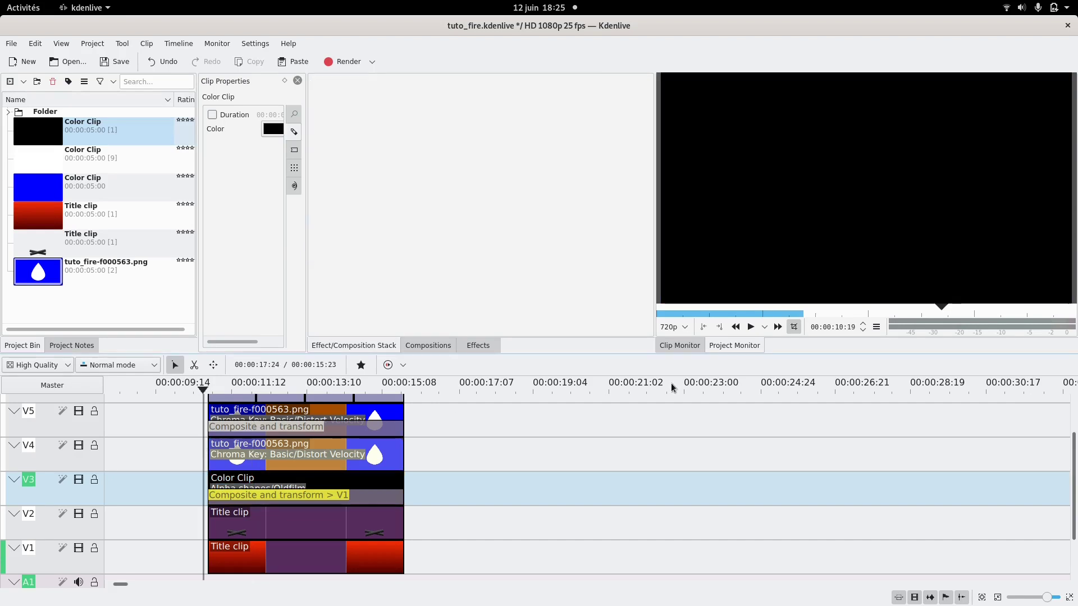
left_click(752, 328)
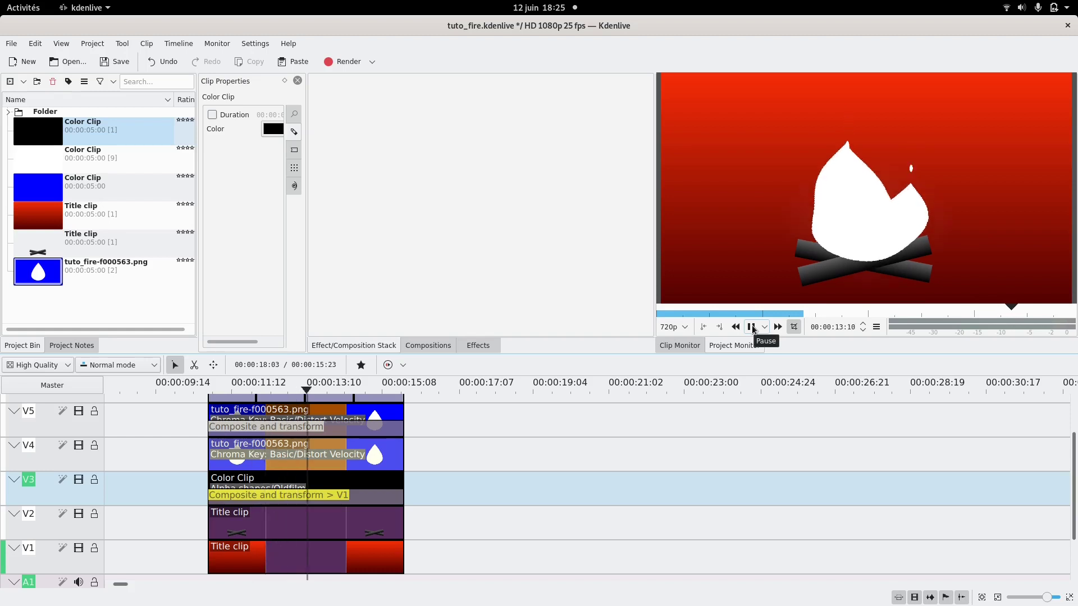
left_click(752, 328)
scroll(479, 476, "up", 2)
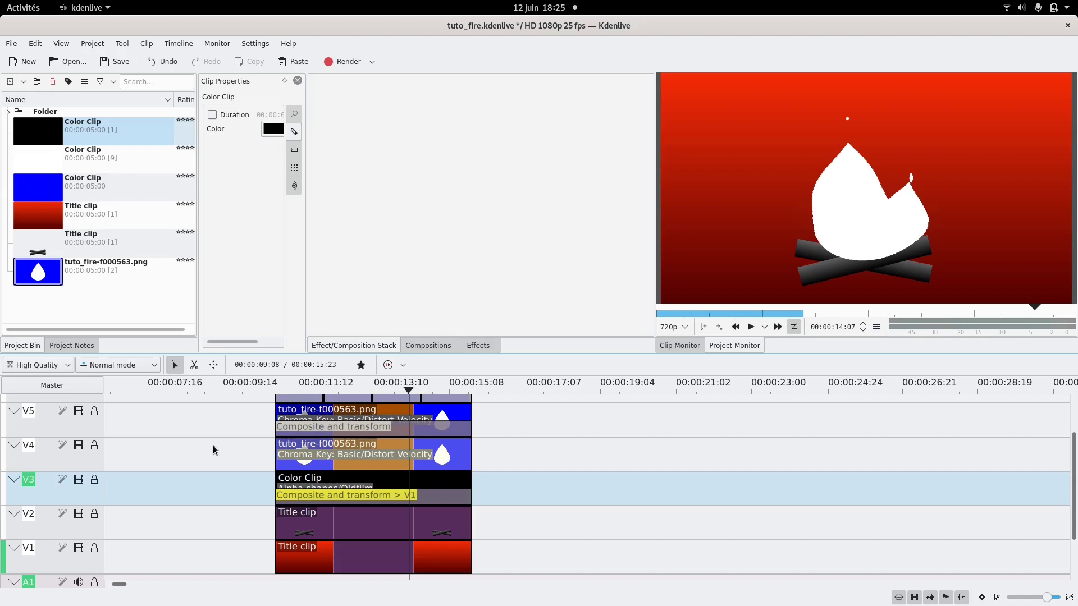
scroll(90, 489, "up", 2)
scroll(90, 488, "down", 4)
scroll(101, 503, "up", 2)
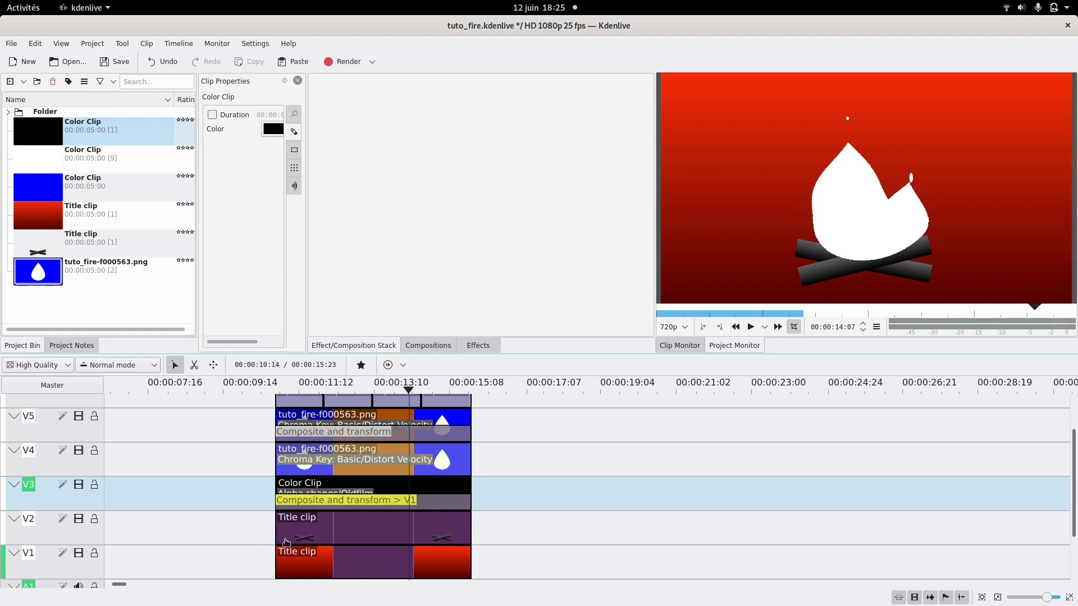
scroll(295, 536, "down", 3)
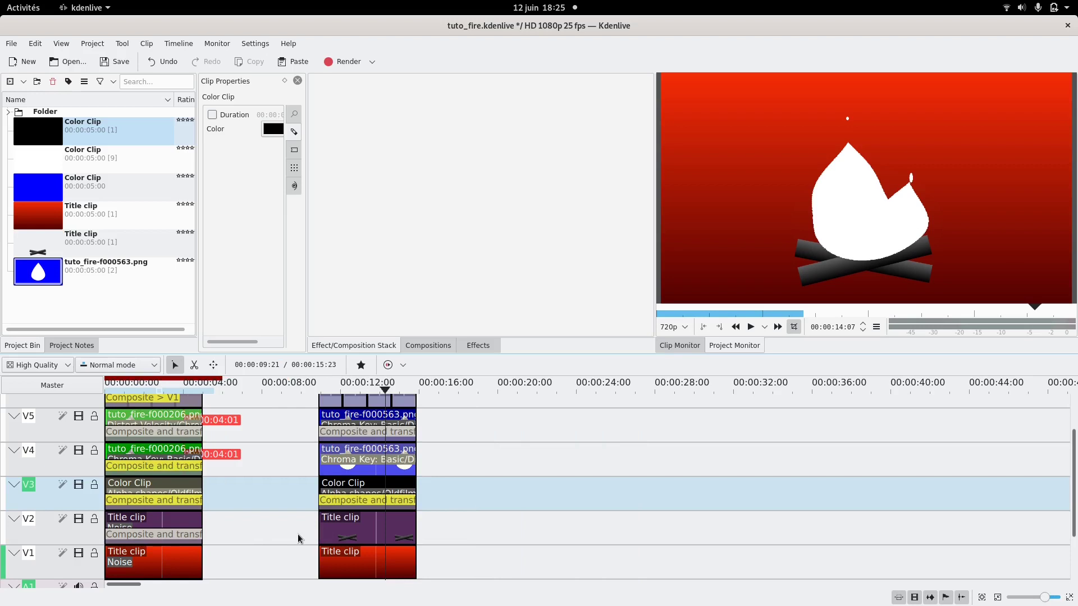
Add a Composite and transform composition stretched across the V2 title clip
left_click(403, 548)
left_click_drag(359, 541, 325, 541)
left_click(402, 81)
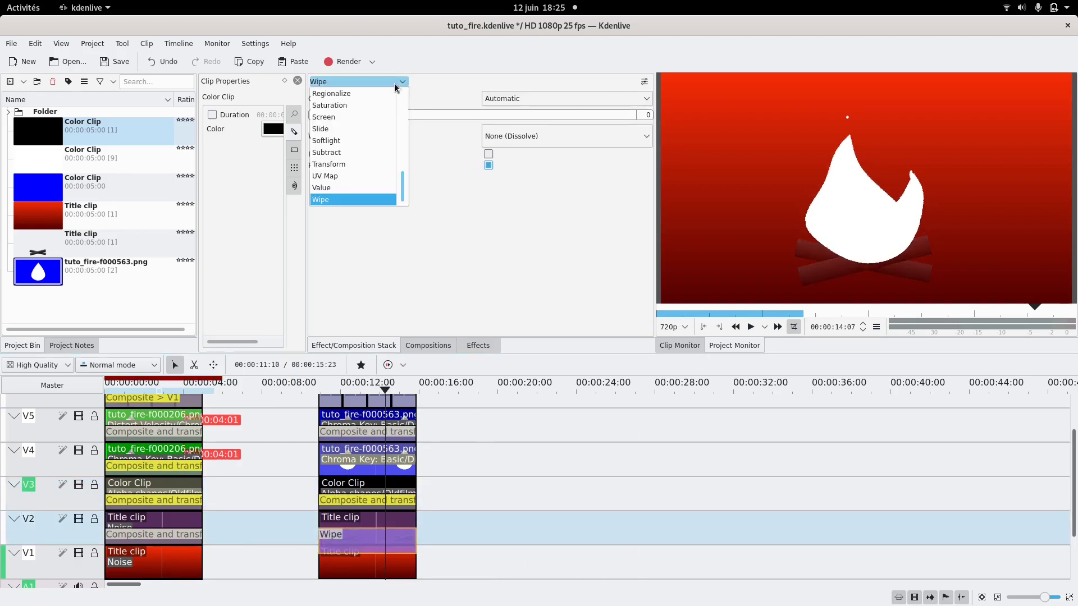
scroll(369, 146, "up", 8)
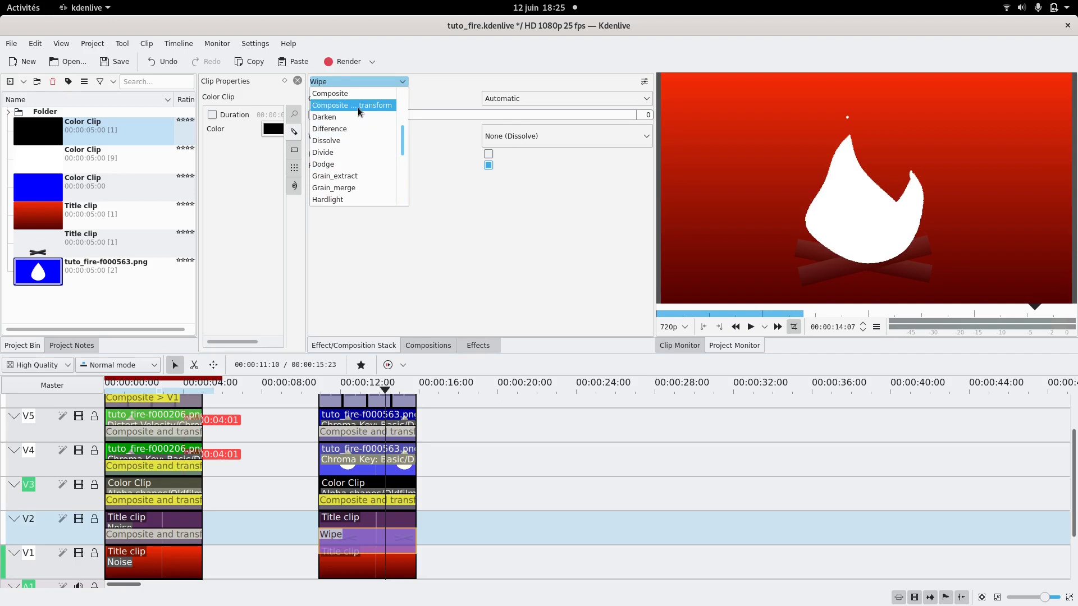
left_click(358, 107)
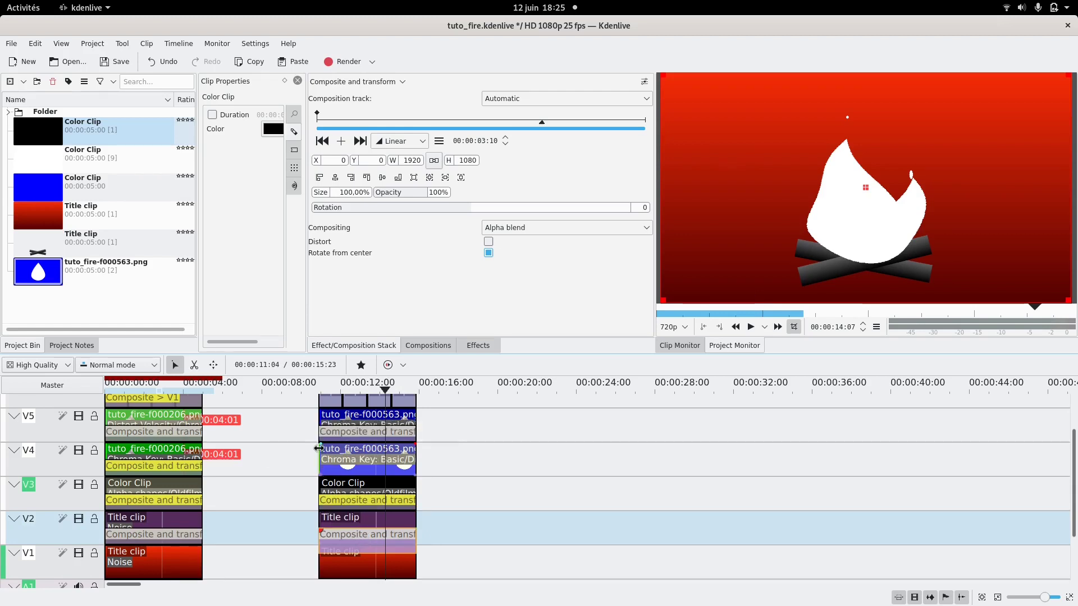
Set the V4 clip's composition to composite onto track V1, then reposition the V6 composition
left_click(336, 470)
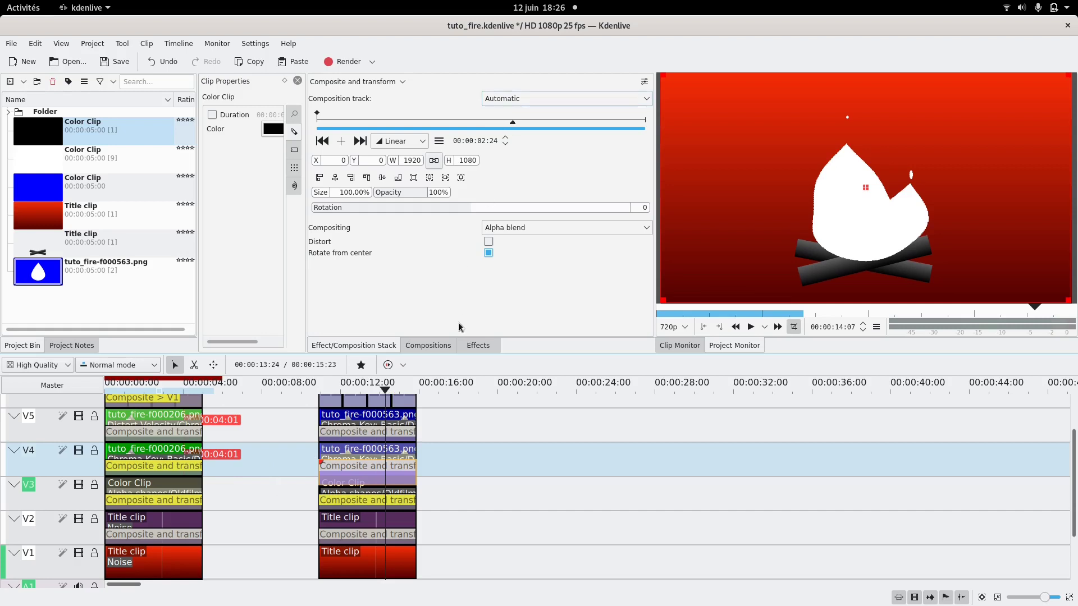
left_click(515, 101)
left_click(506, 147)
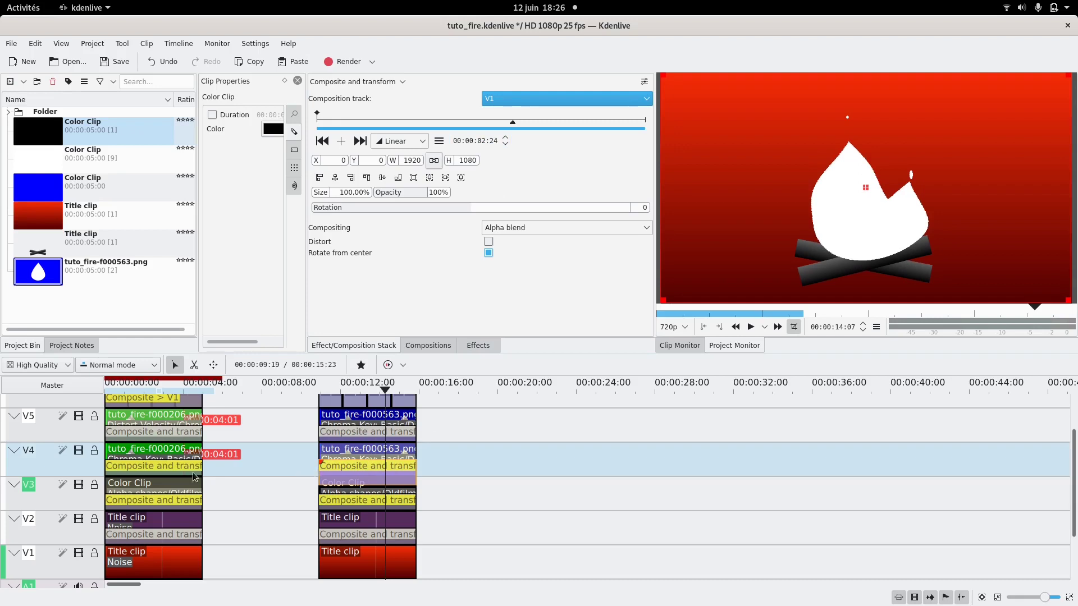
scroll(71, 501, "up", 2)
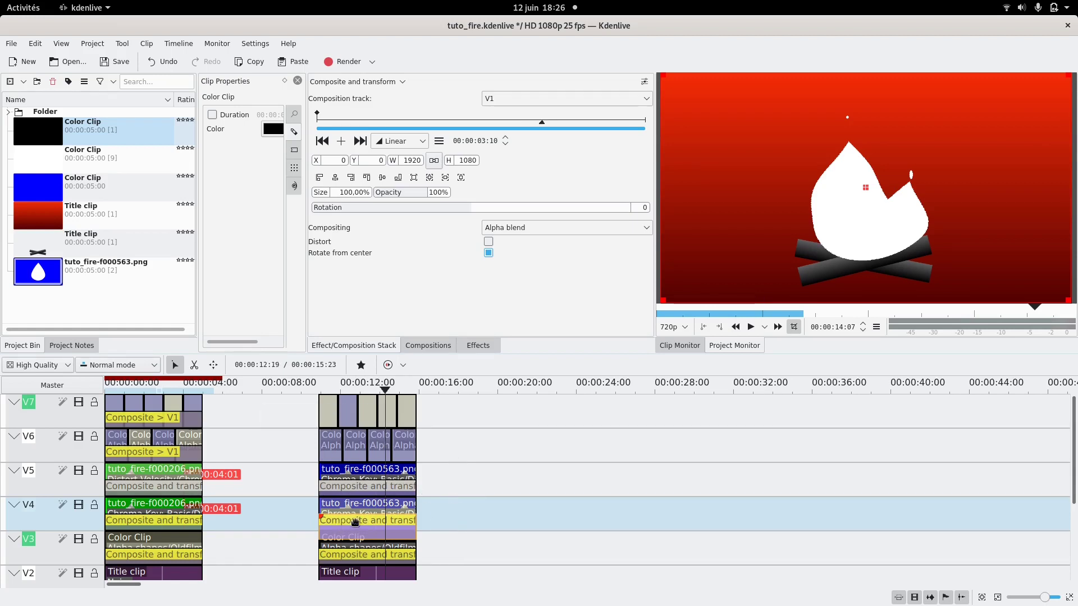
left_click(461, 514)
left_click(362, 530)
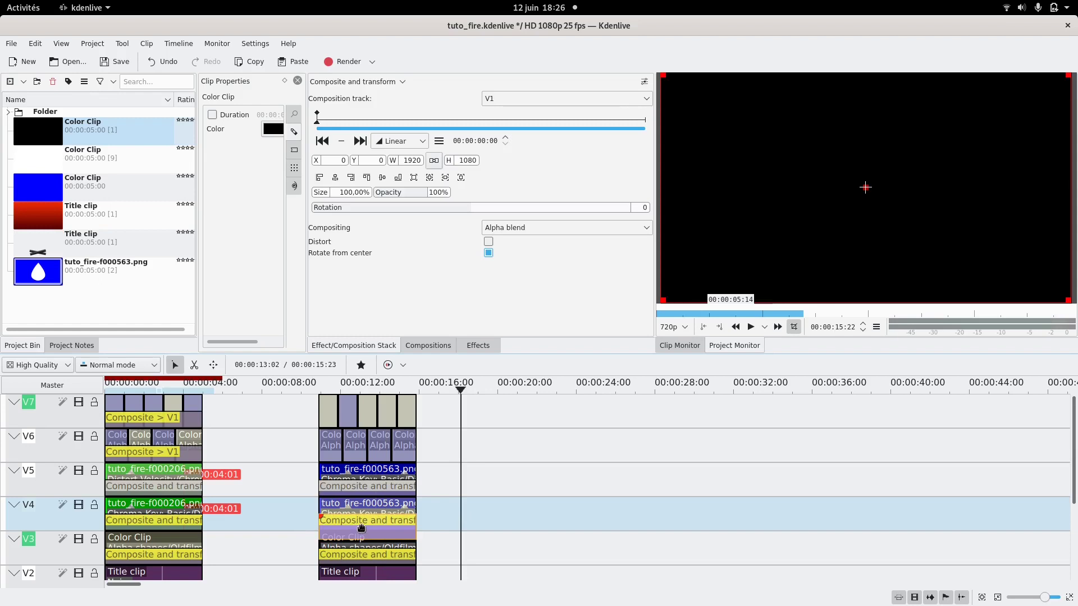
left_click_drag(376, 458, 360, 456)
Add a composition to the V7 clip and scrub through it to preview the composite
left_click(325, 414)
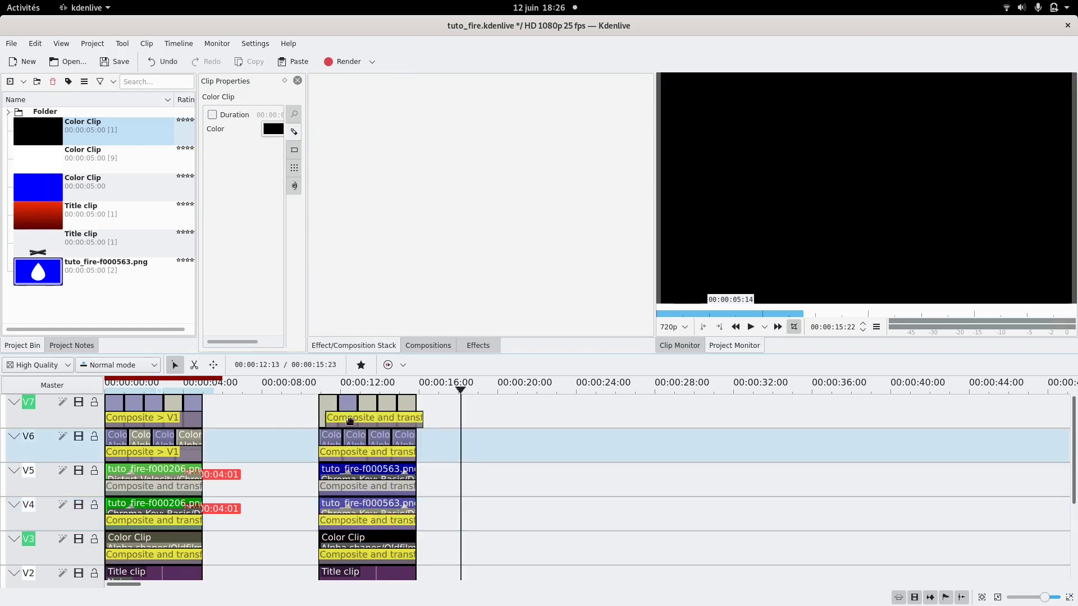
left_click(352, 388)
left_click_drag(352, 389, 410, 388)
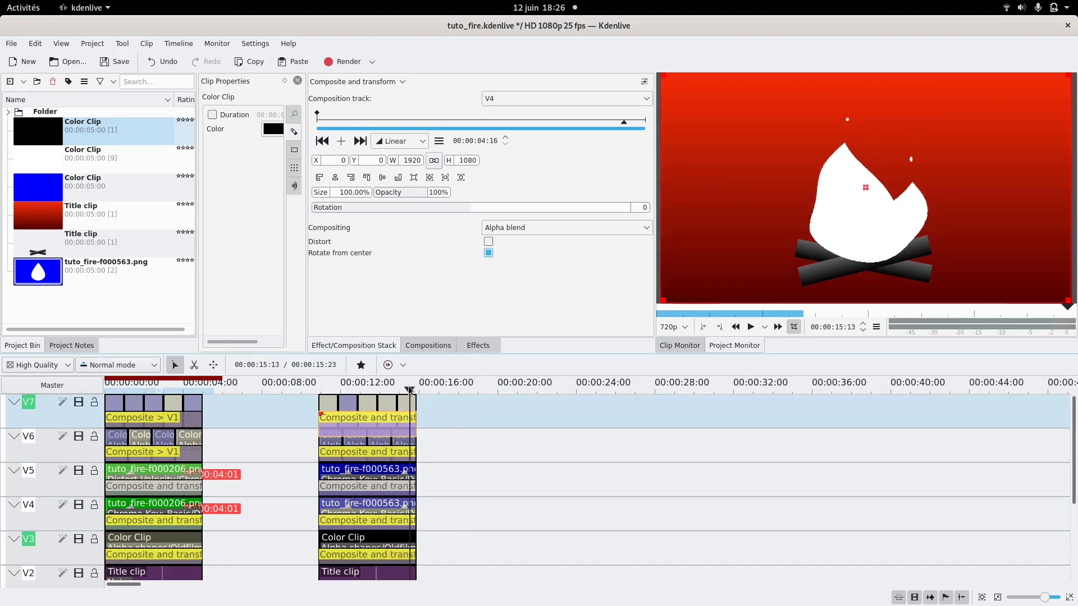
scroll(393, 500, "down", 2)
scroll(393, 499, "up", 1, "ctrl")
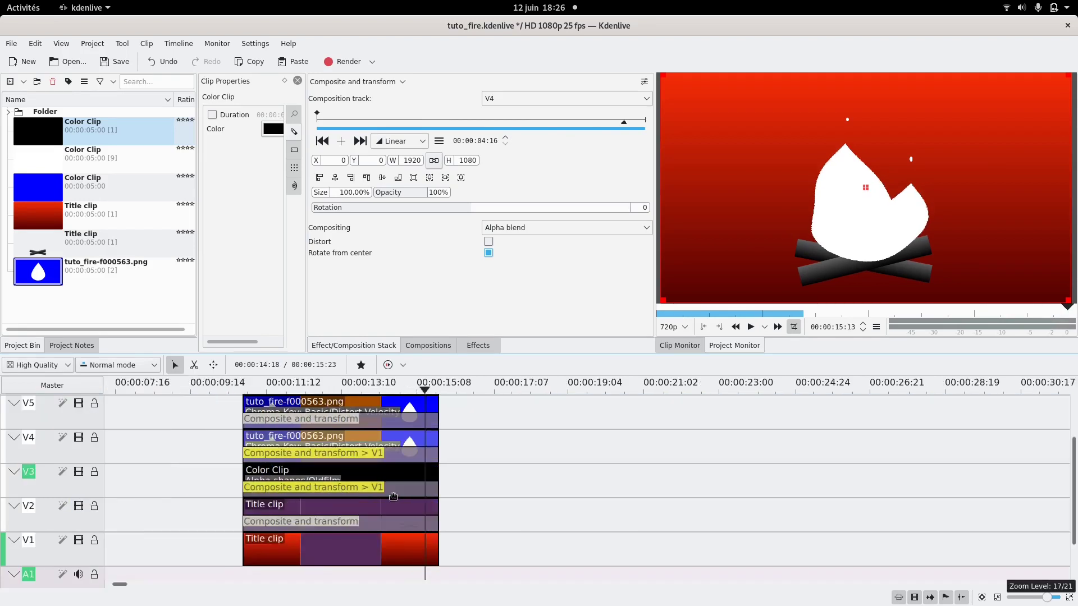
left_click(352, 492)
left_click_drag(334, 391, 363, 391)
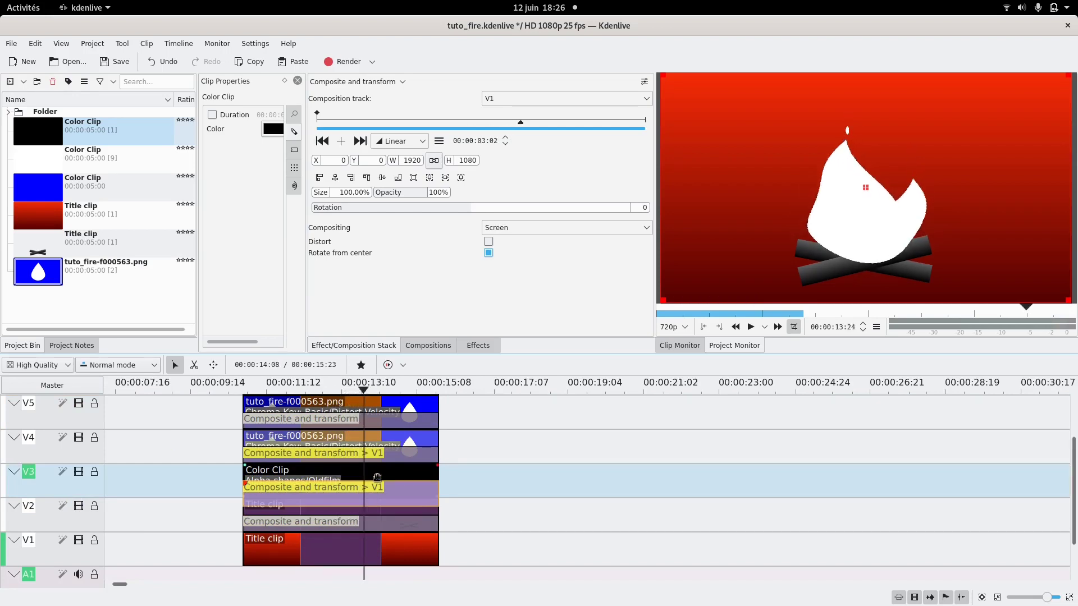
left_click(377, 478)
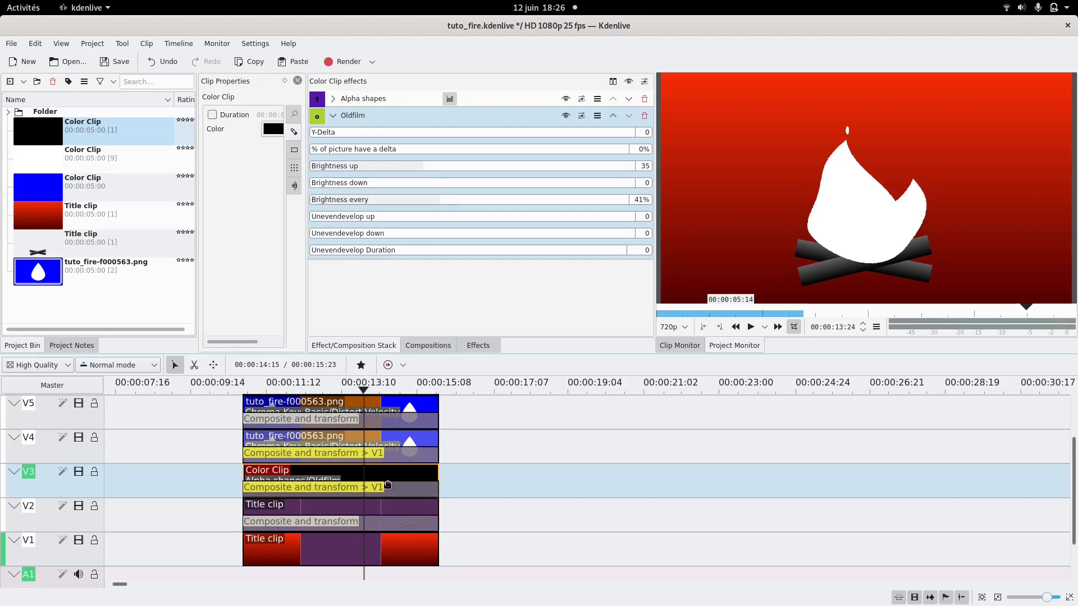
left_click(387, 486)
left_click(525, 229)
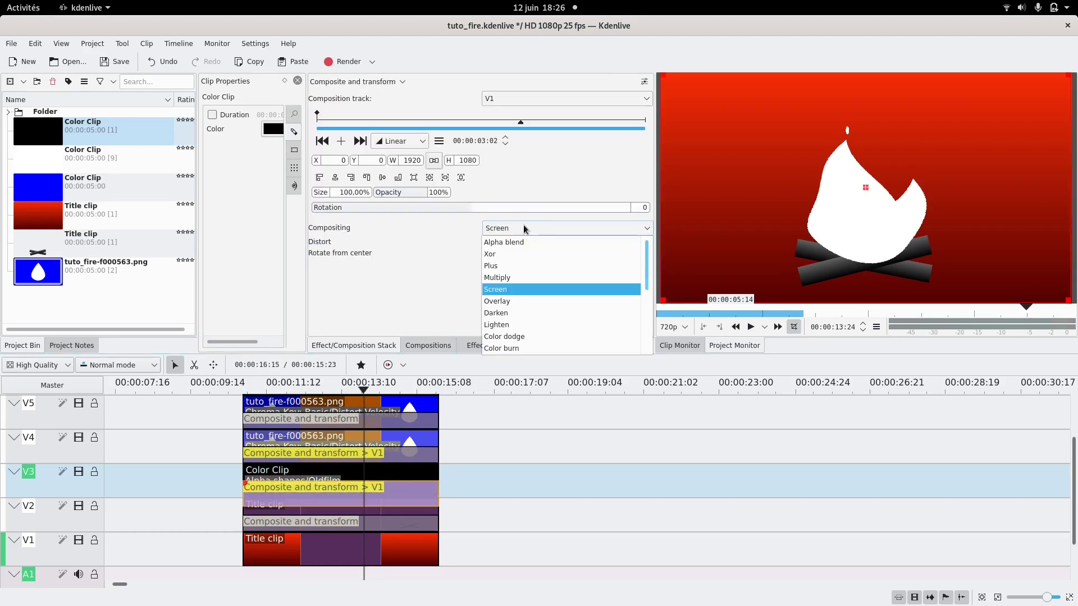
left_click(521, 242)
left_click_drag(363, 391, 307, 395)
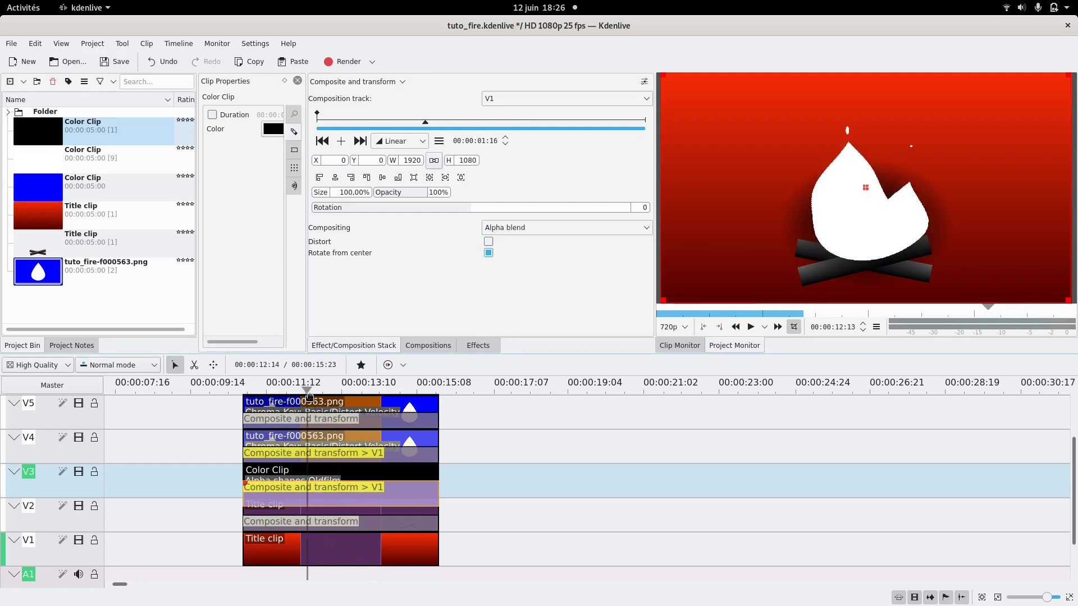
left_click(561, 227)
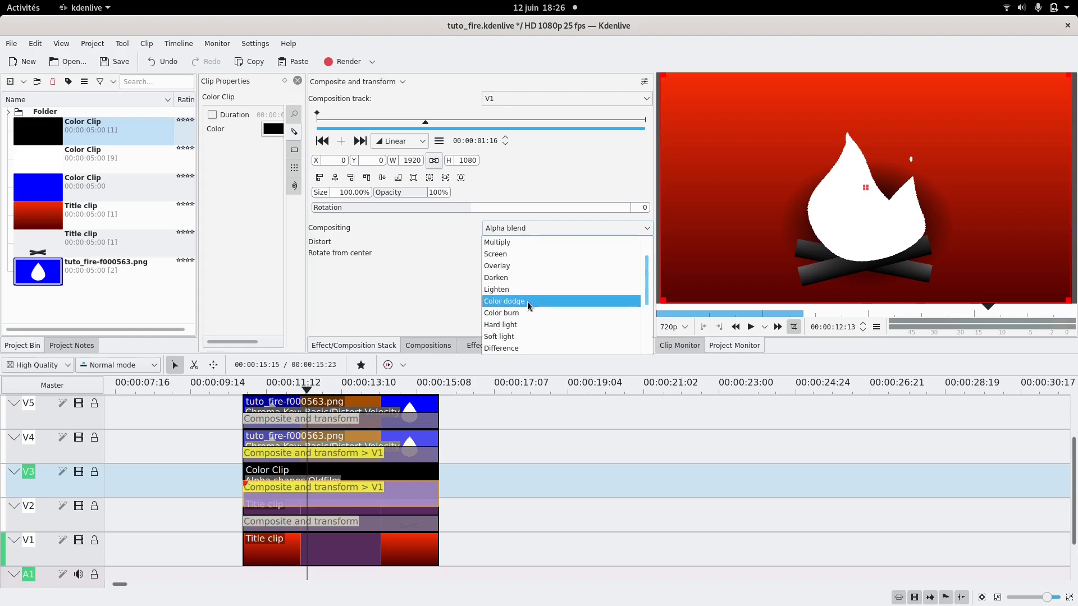
left_click(511, 254)
left_click(225, 466)
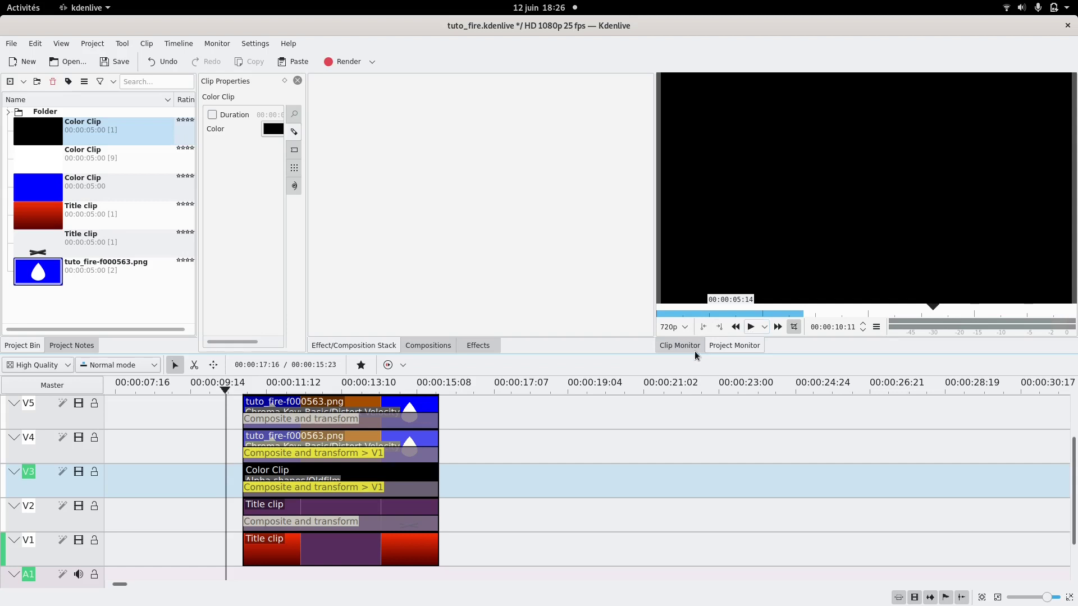
Play the timeline in the Project Monitor to preview the fire, then stop
left_click(751, 330)
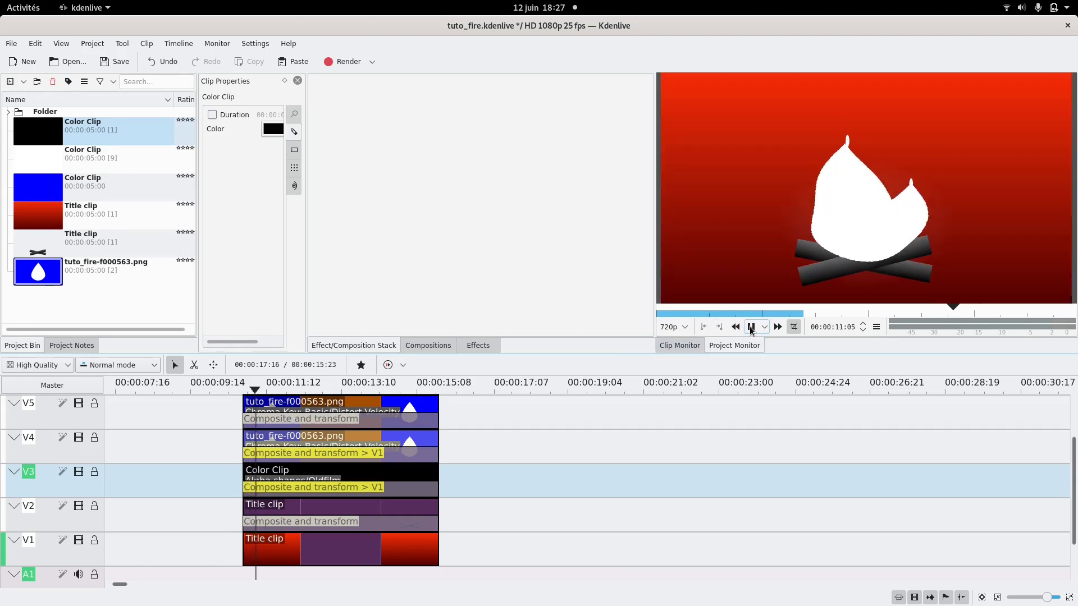
left_click(751, 329)
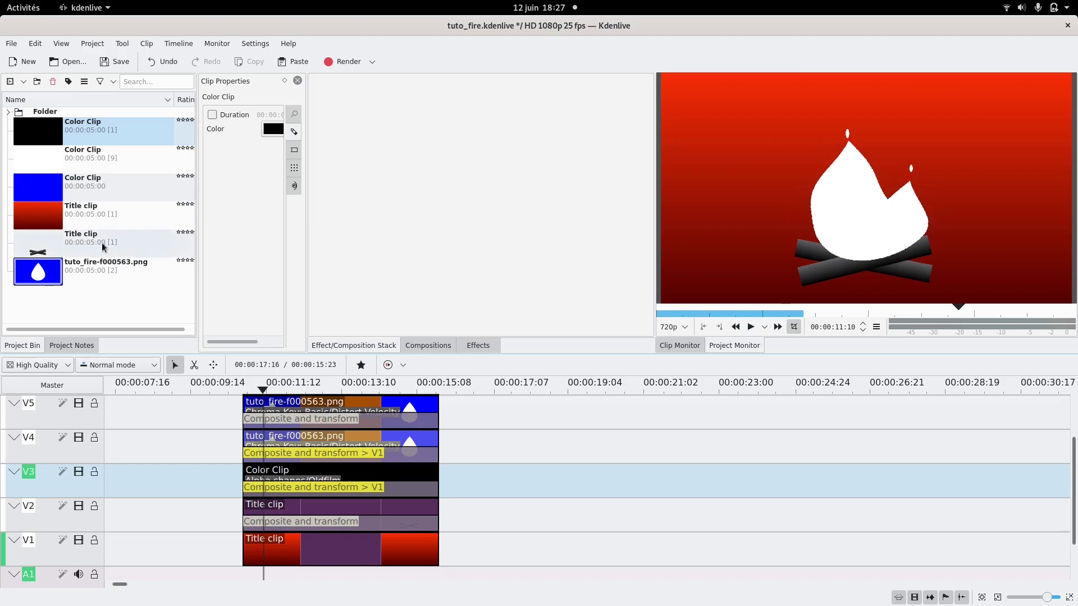
left_click_drag(70, 117, 12, 113)
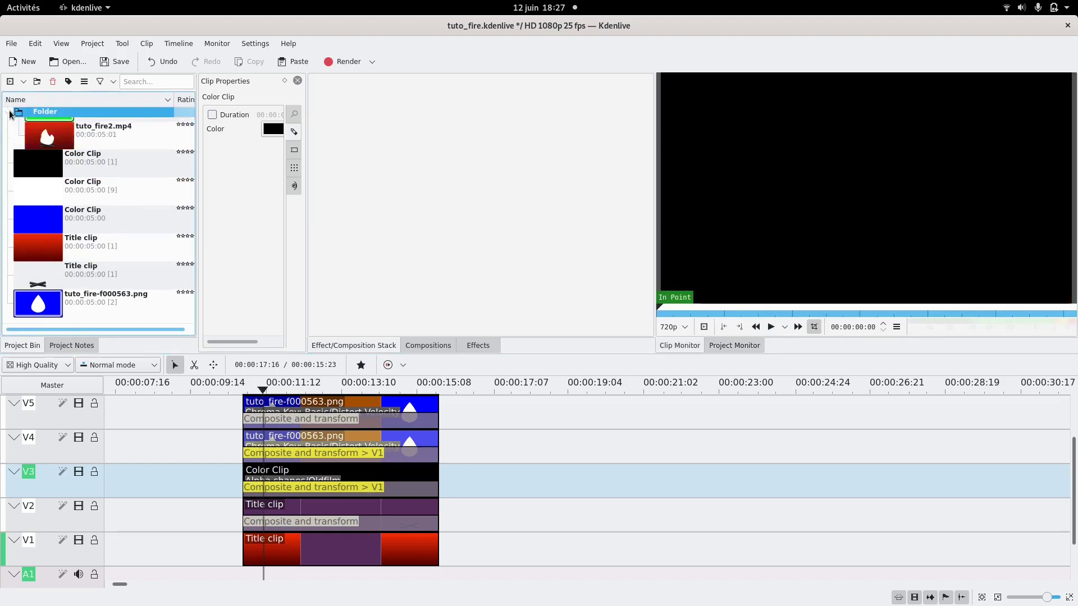
scroll(47, 202, "up", 1)
Select tuto_fire2.mp4 in the Project Bin, play it in the Clip Monitor, and show the Effects library
left_click(59, 211)
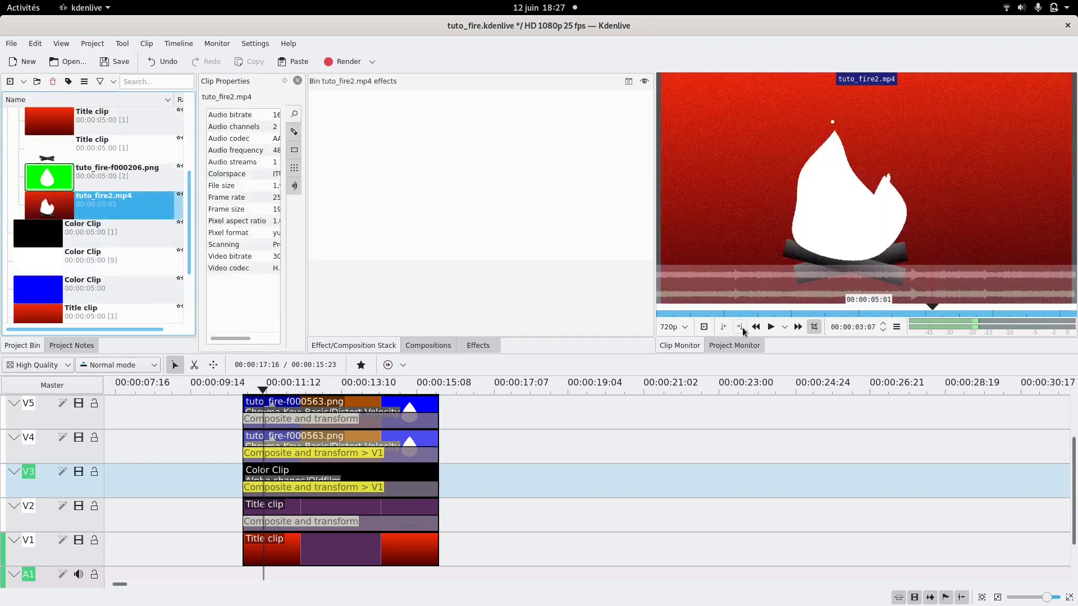
left_click(771, 327)
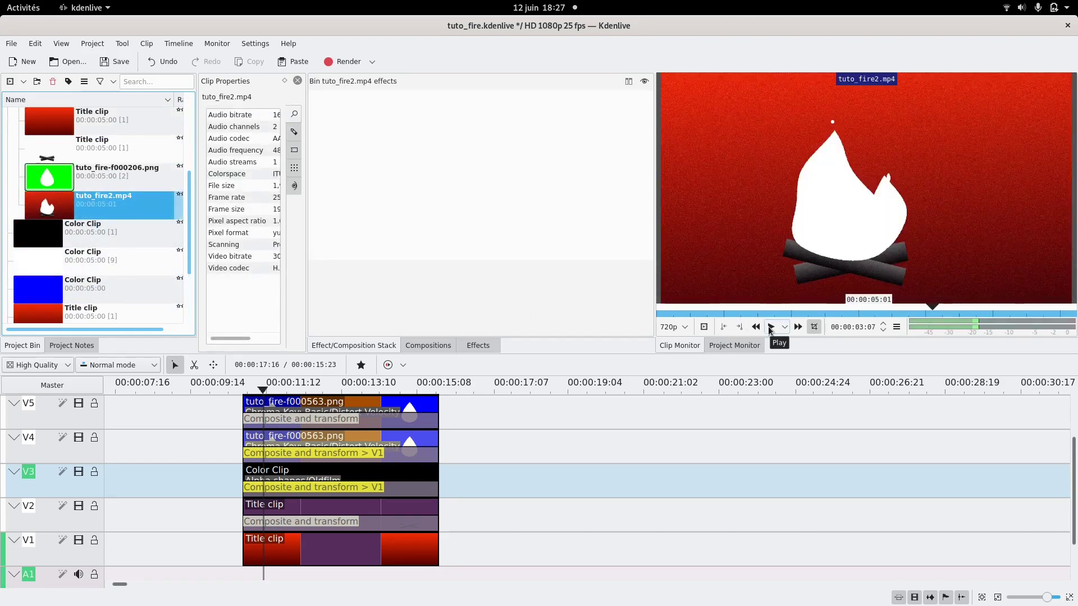
left_click_drag(489, 350, 481, 345)
left_click(478, 344)
Search 'noise', apply Noise to the V3 and V4 Title clips, and set av.alls to 14
double_click(388, 99)
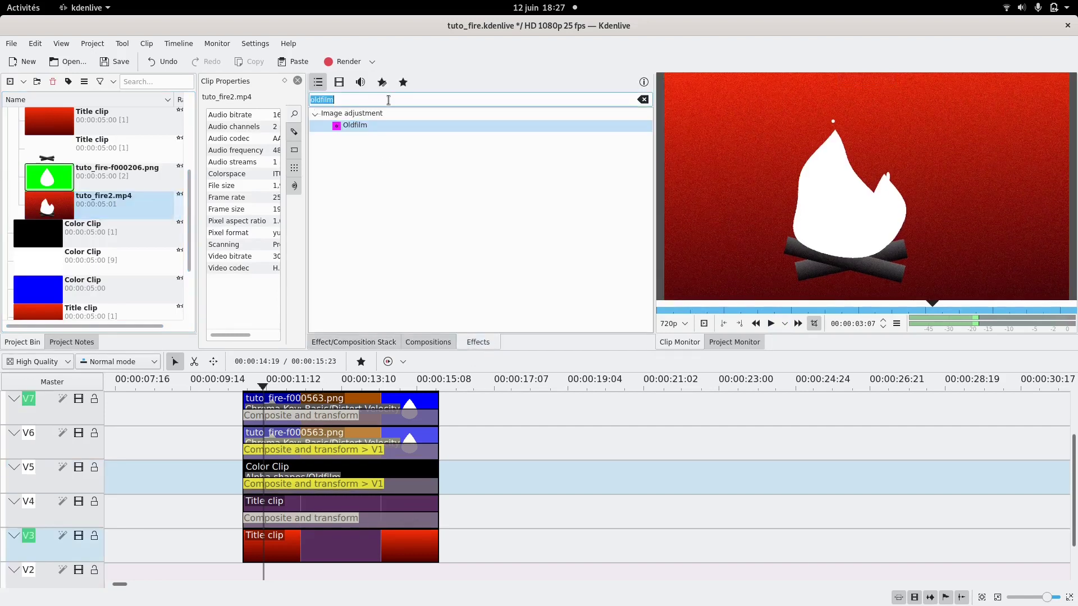
type("noise")
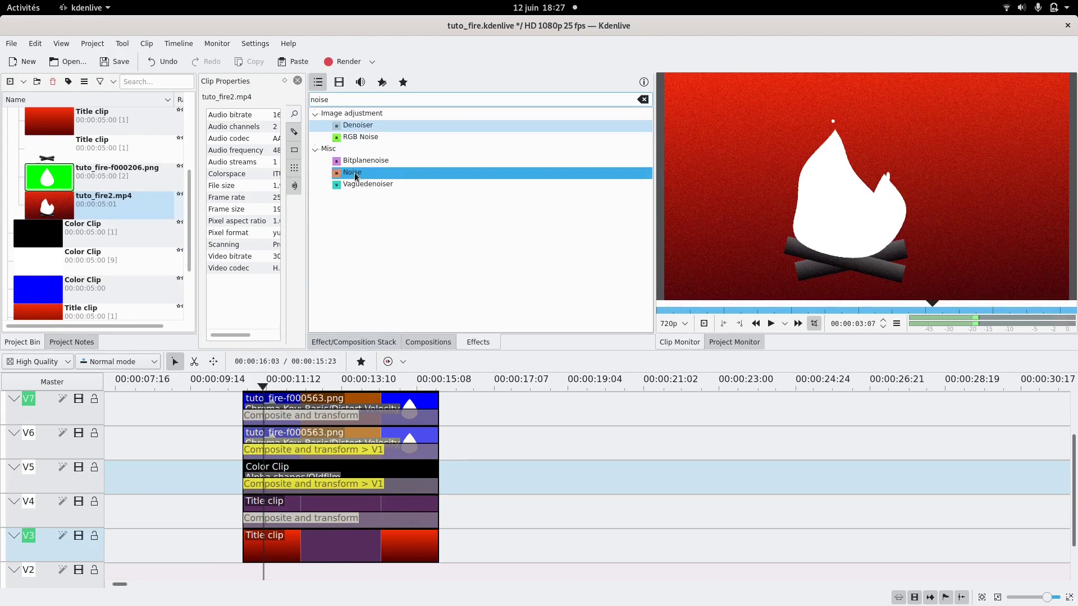
left_click_drag(355, 177, 423, 374)
left_click_drag(300, 546, 300, 547)
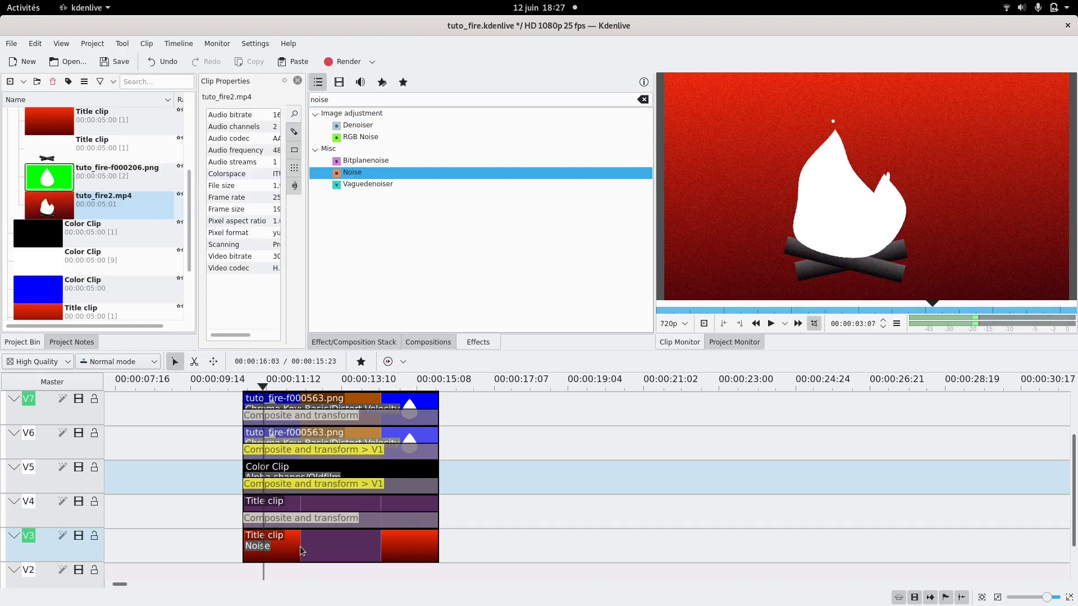
left_click(311, 550)
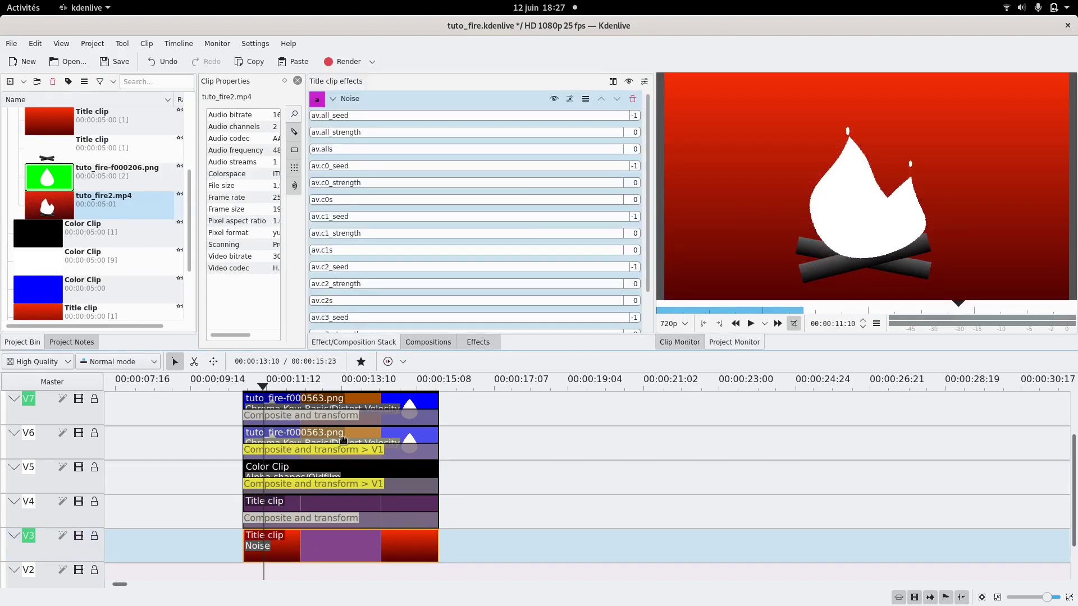
mouse_move(375, 151)
left_mouse_down()
mouse_move(563, 151)
mouse_move(388, 153)
left_mouse_up()
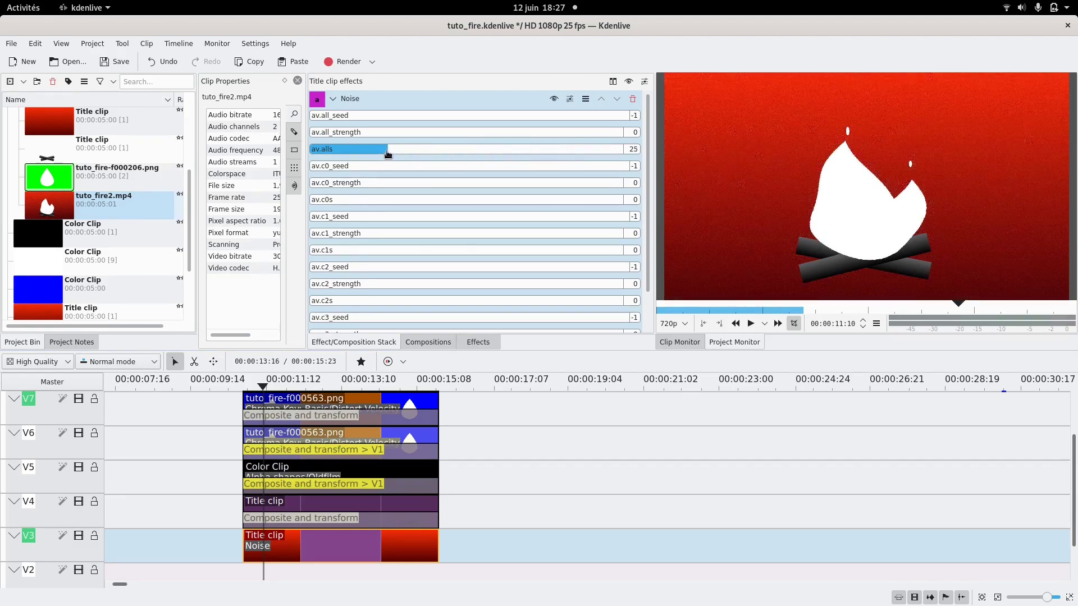
left_click_drag(398, 100, 281, 512)
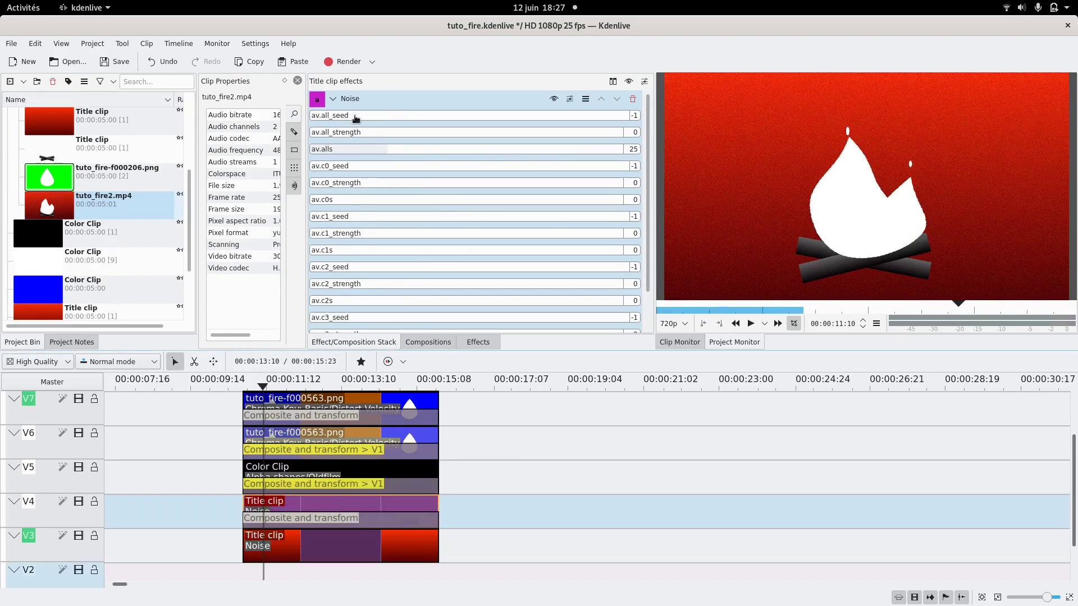
left_click(354, 153)
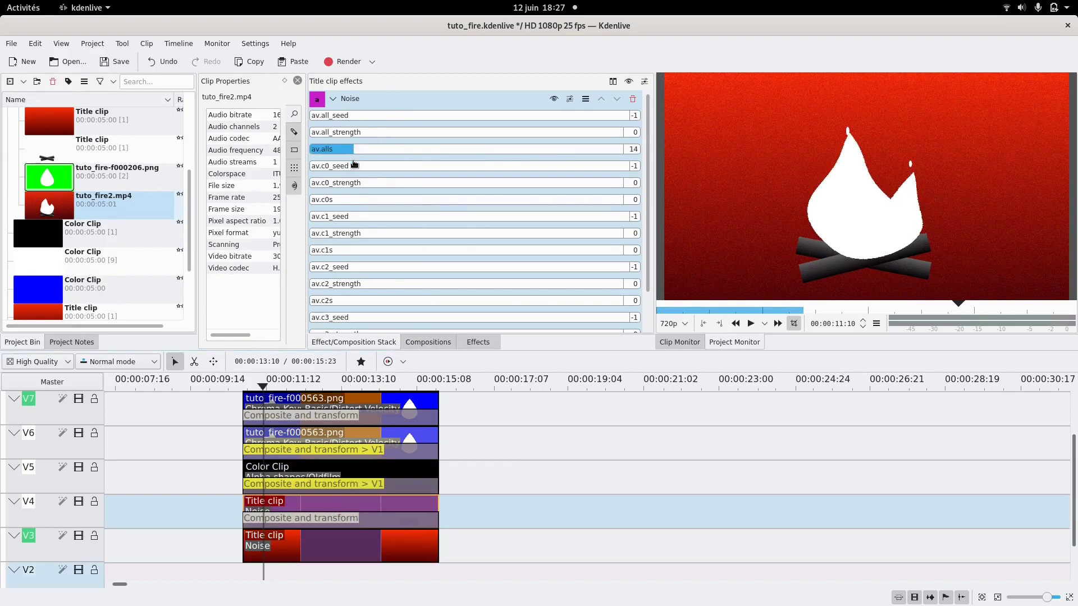
left_click(238, 447)
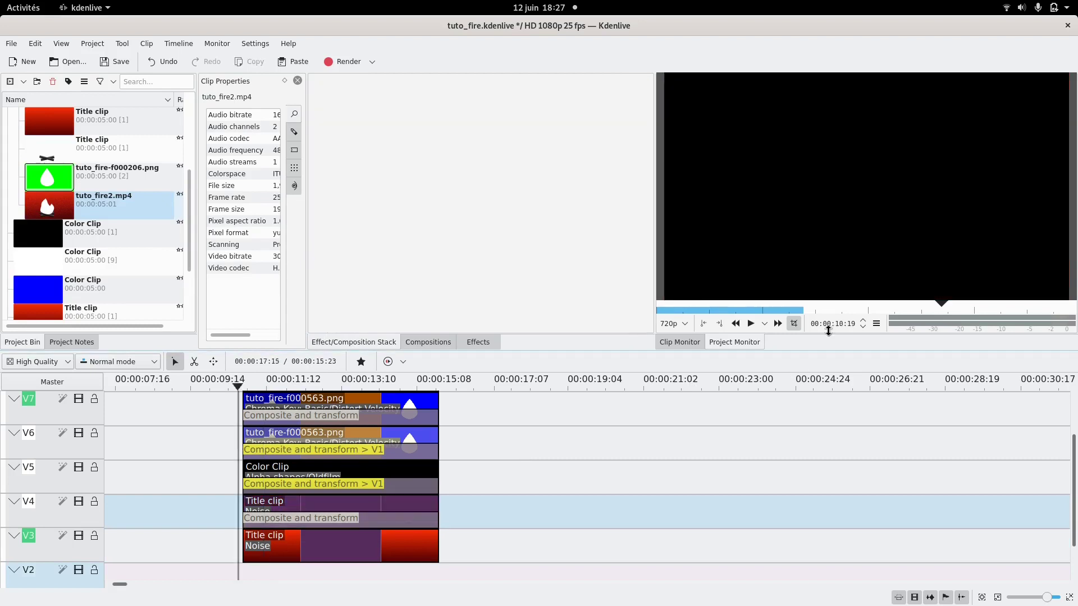
left_click(751, 324)
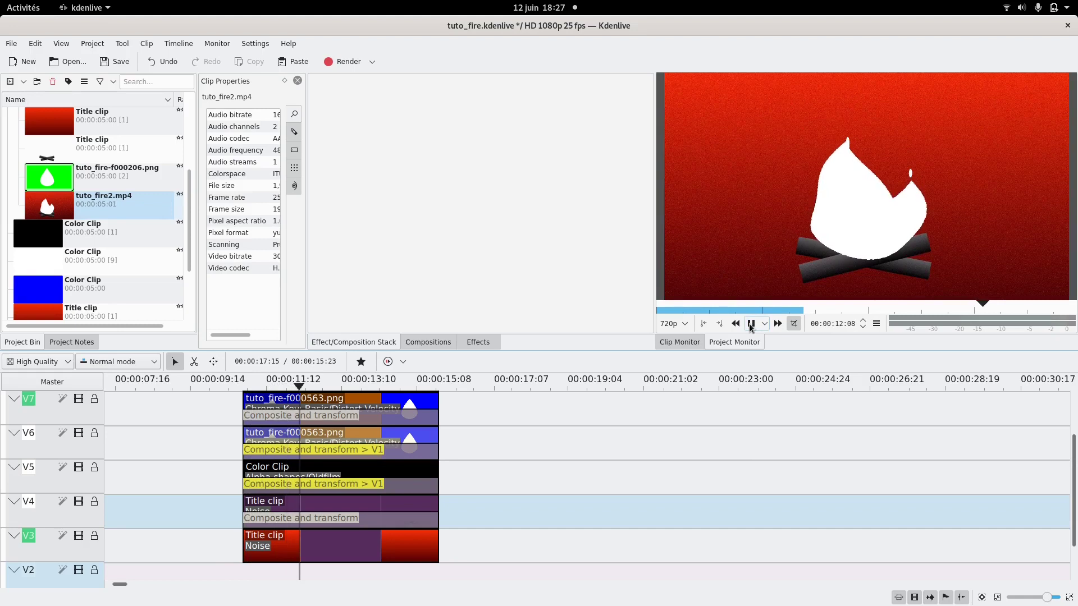
left_click(751, 324)
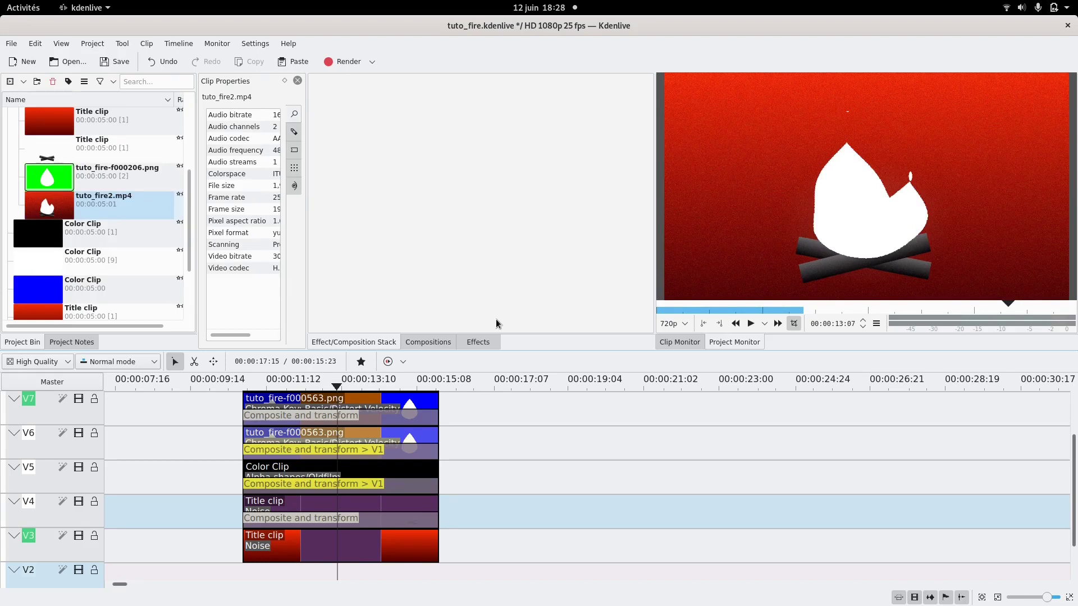
key("super")
left_click(602, 269)
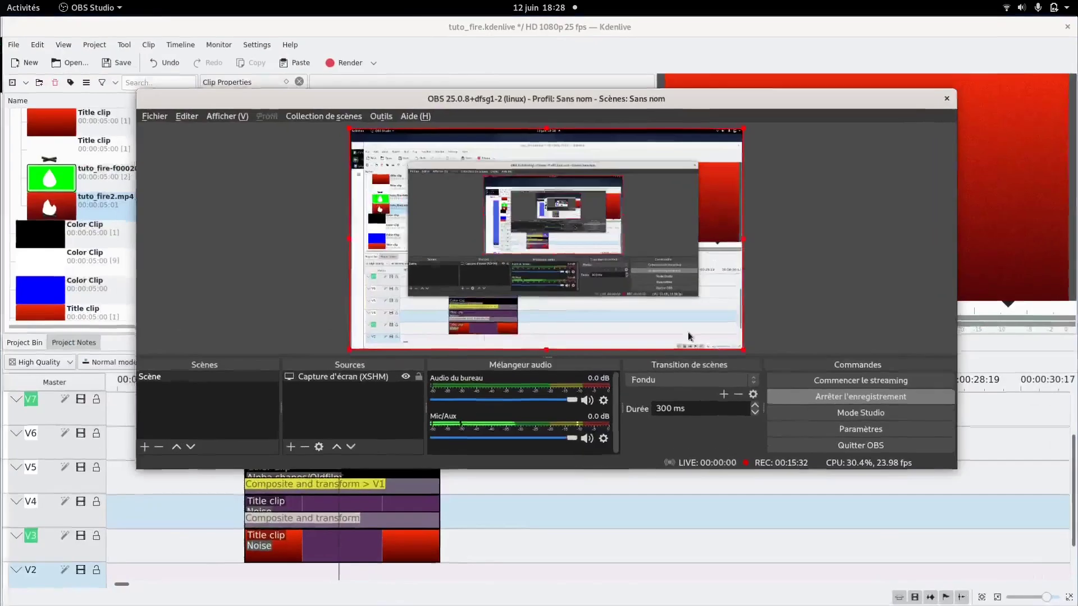